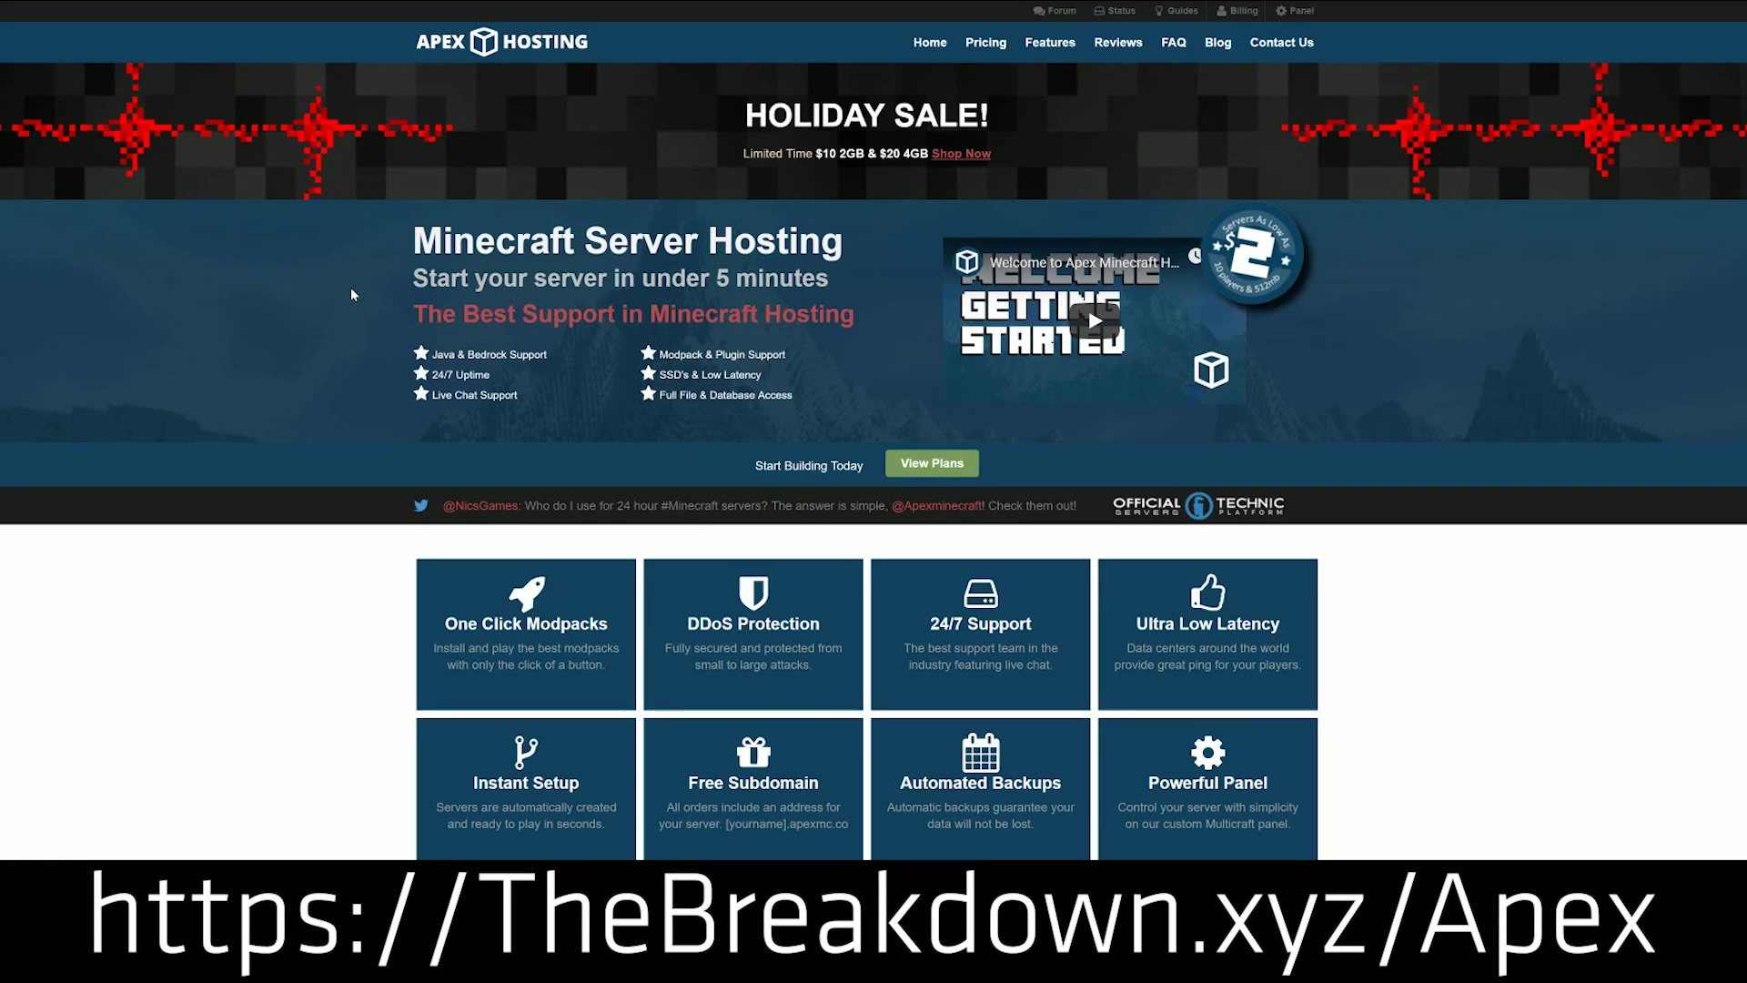
Scroll the Apex Hosting homepage and highlight its Minecraft: Bedrock edition mention.
{"action": "scroll", "coordinate": [352, 289], "scroll_direction": "down", "scroll_amount": 7}
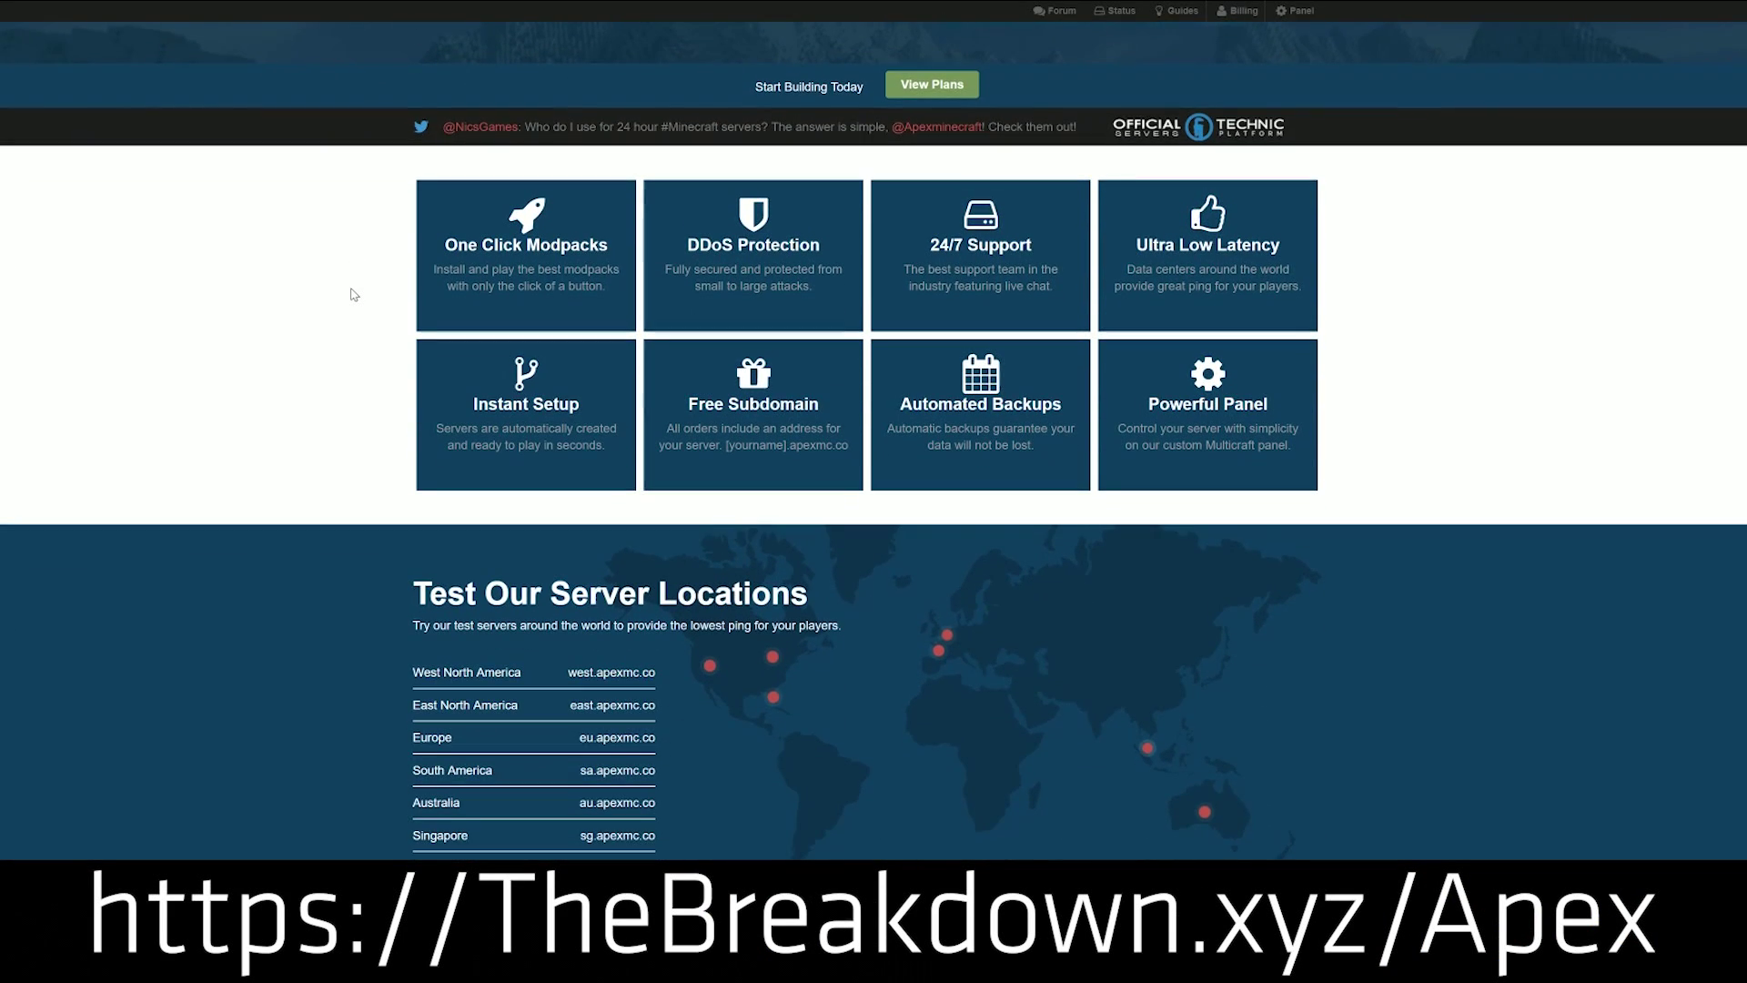
{"action": "scroll", "coordinate": [354, 293], "scroll_direction": "down", "scroll_amount": 1}
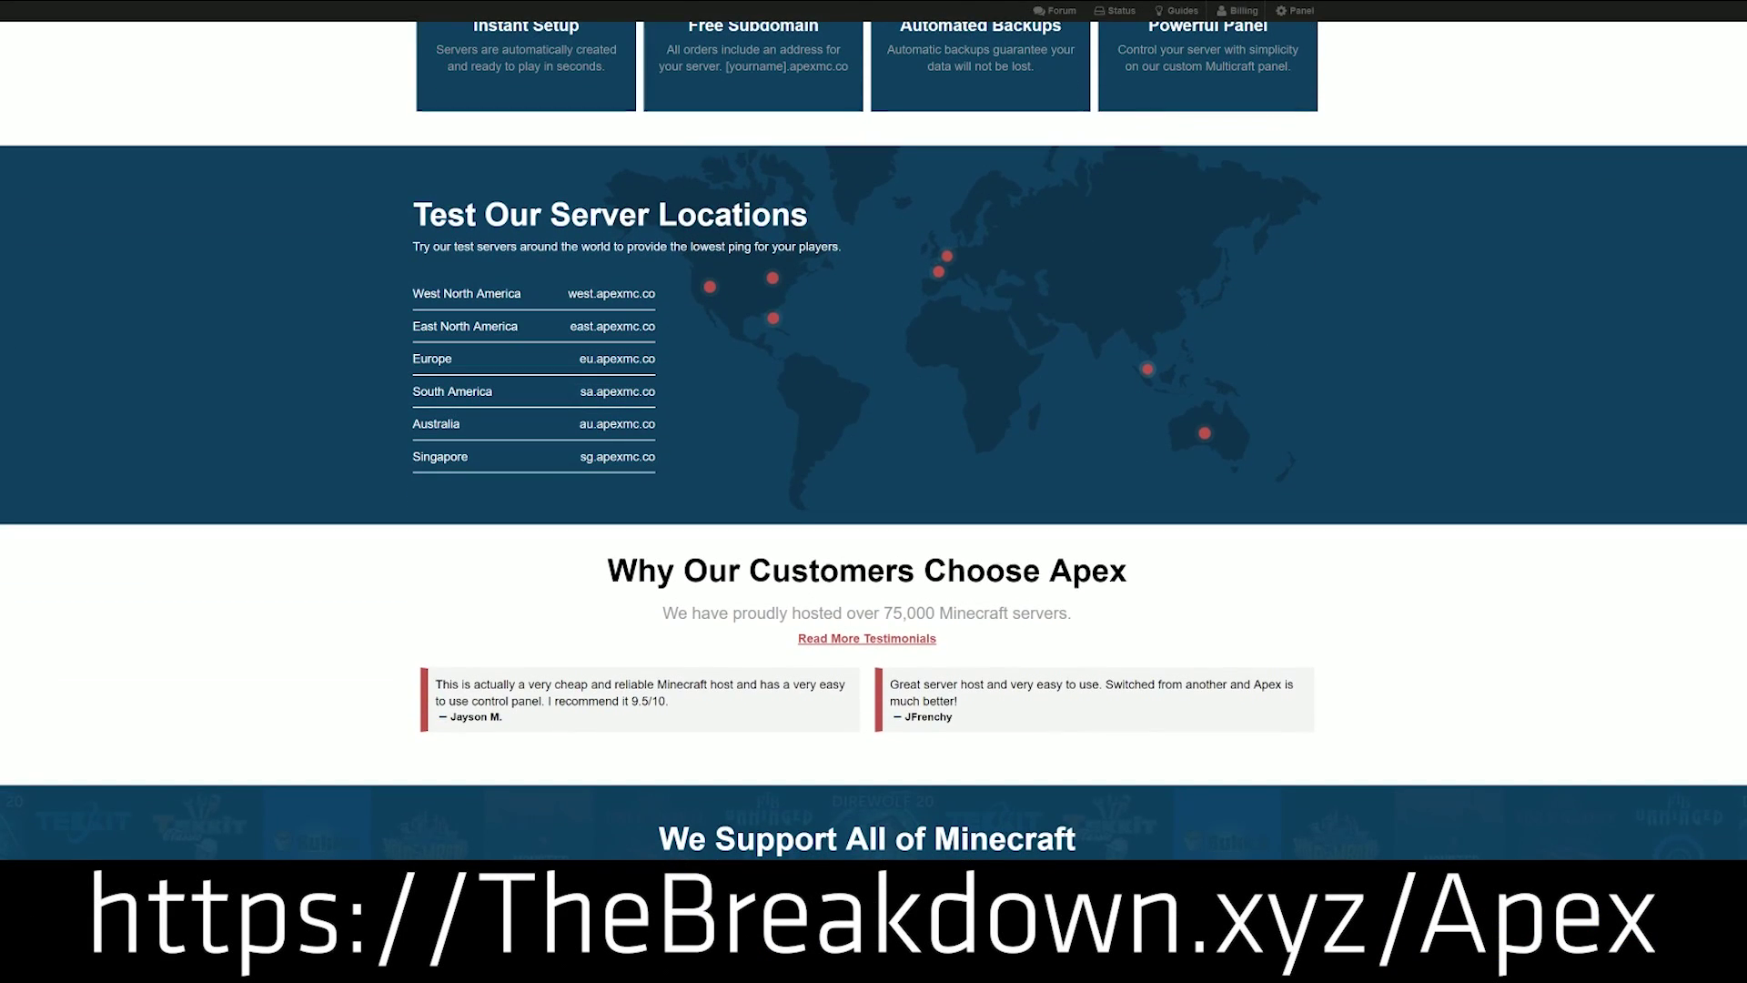
{"action": "scroll", "coordinate": [484, 433], "scroll_direction": "down", "scroll_amount": 5}
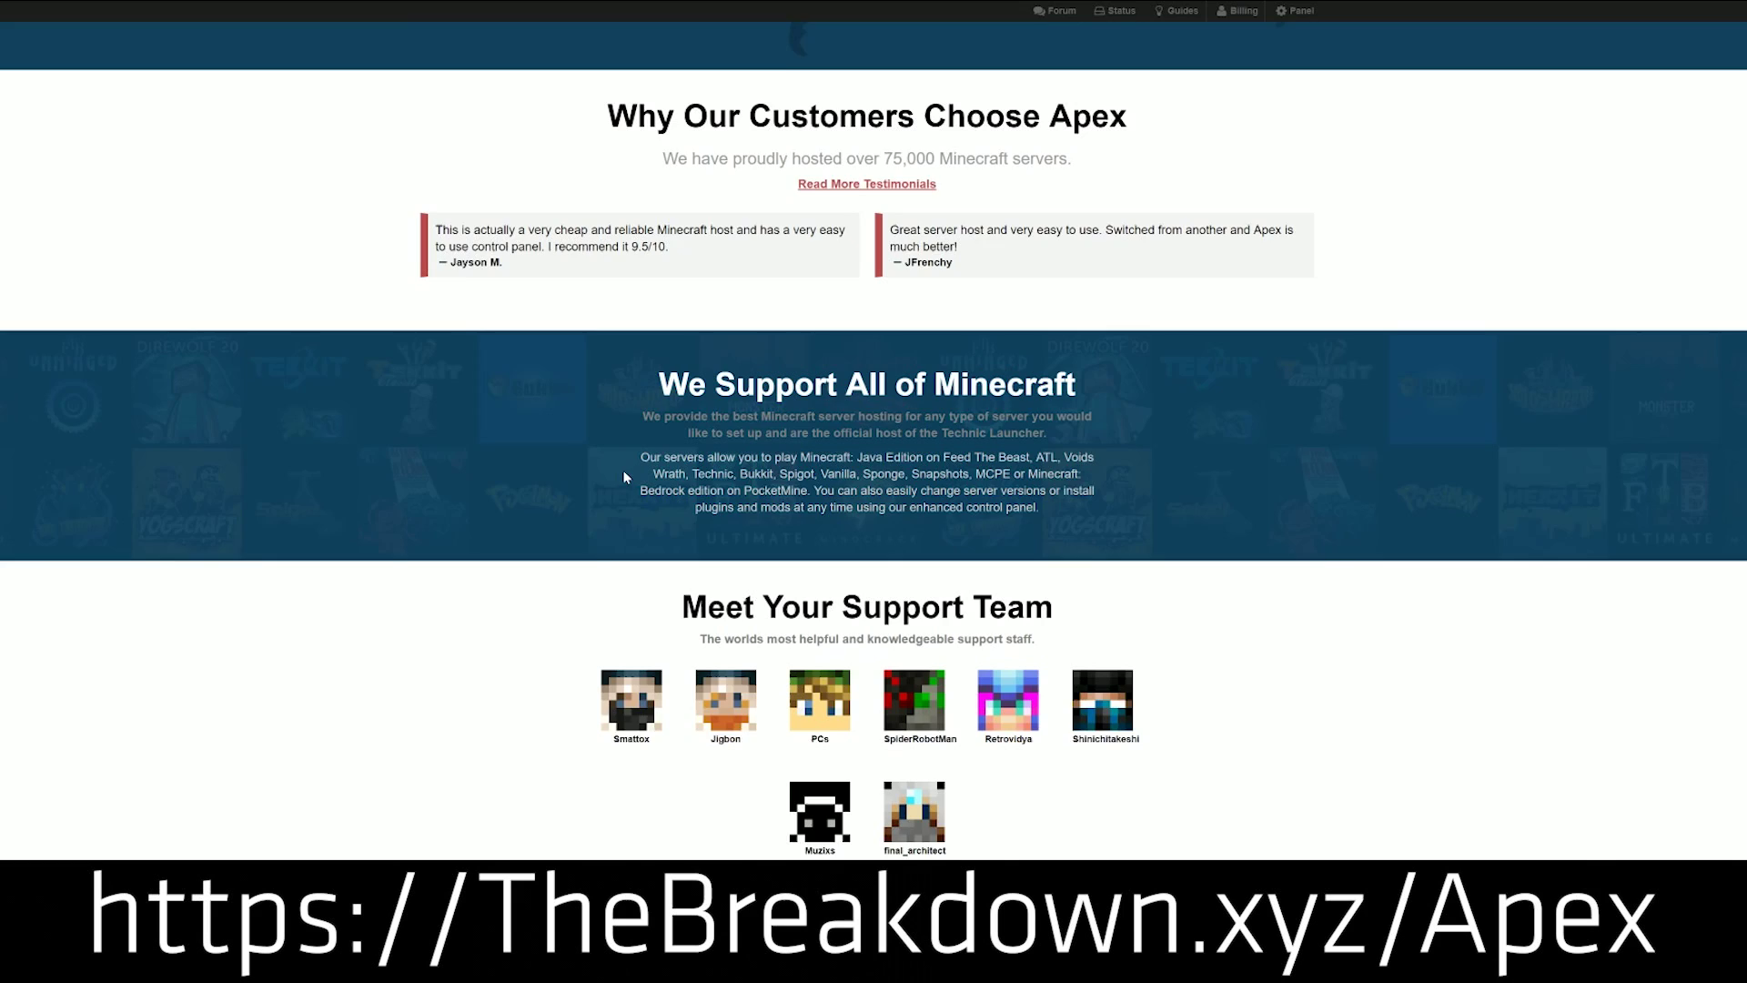
{"action": "scroll", "coordinate": [622, 470], "scroll_direction": "down", "scroll_amount": 1}
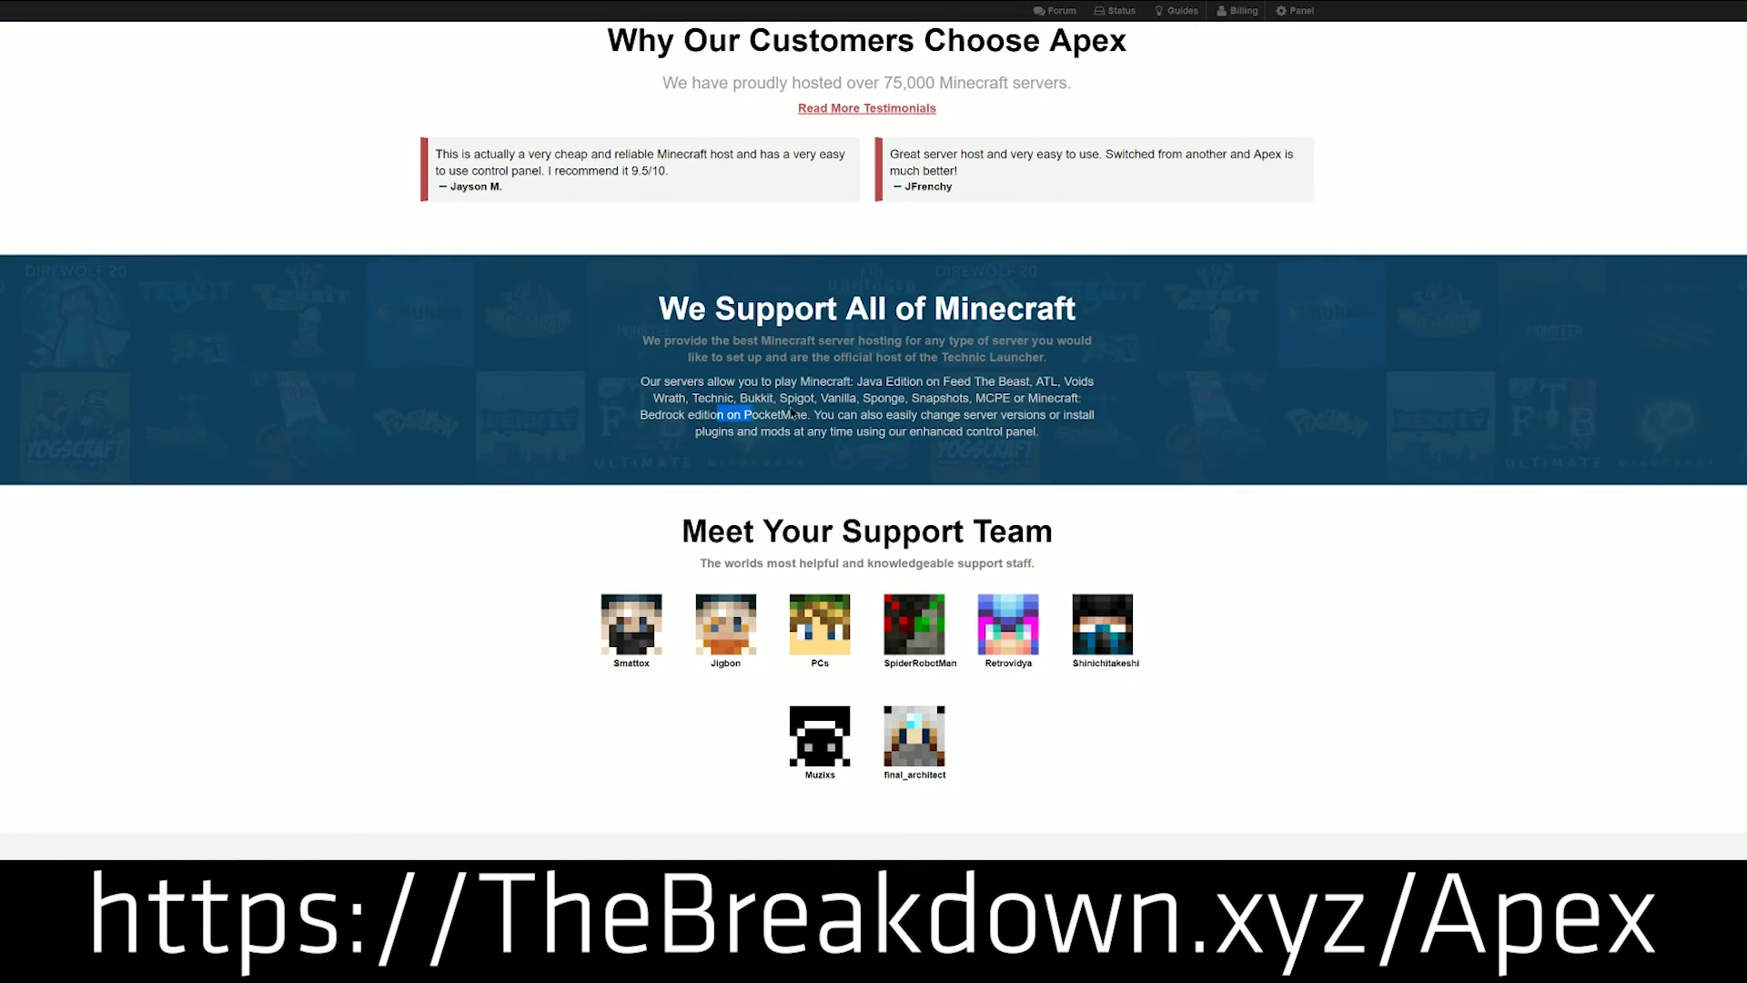
{"action": "left_click_drag", "start_coordinate": [719, 414], "coordinate": [1026, 398]}
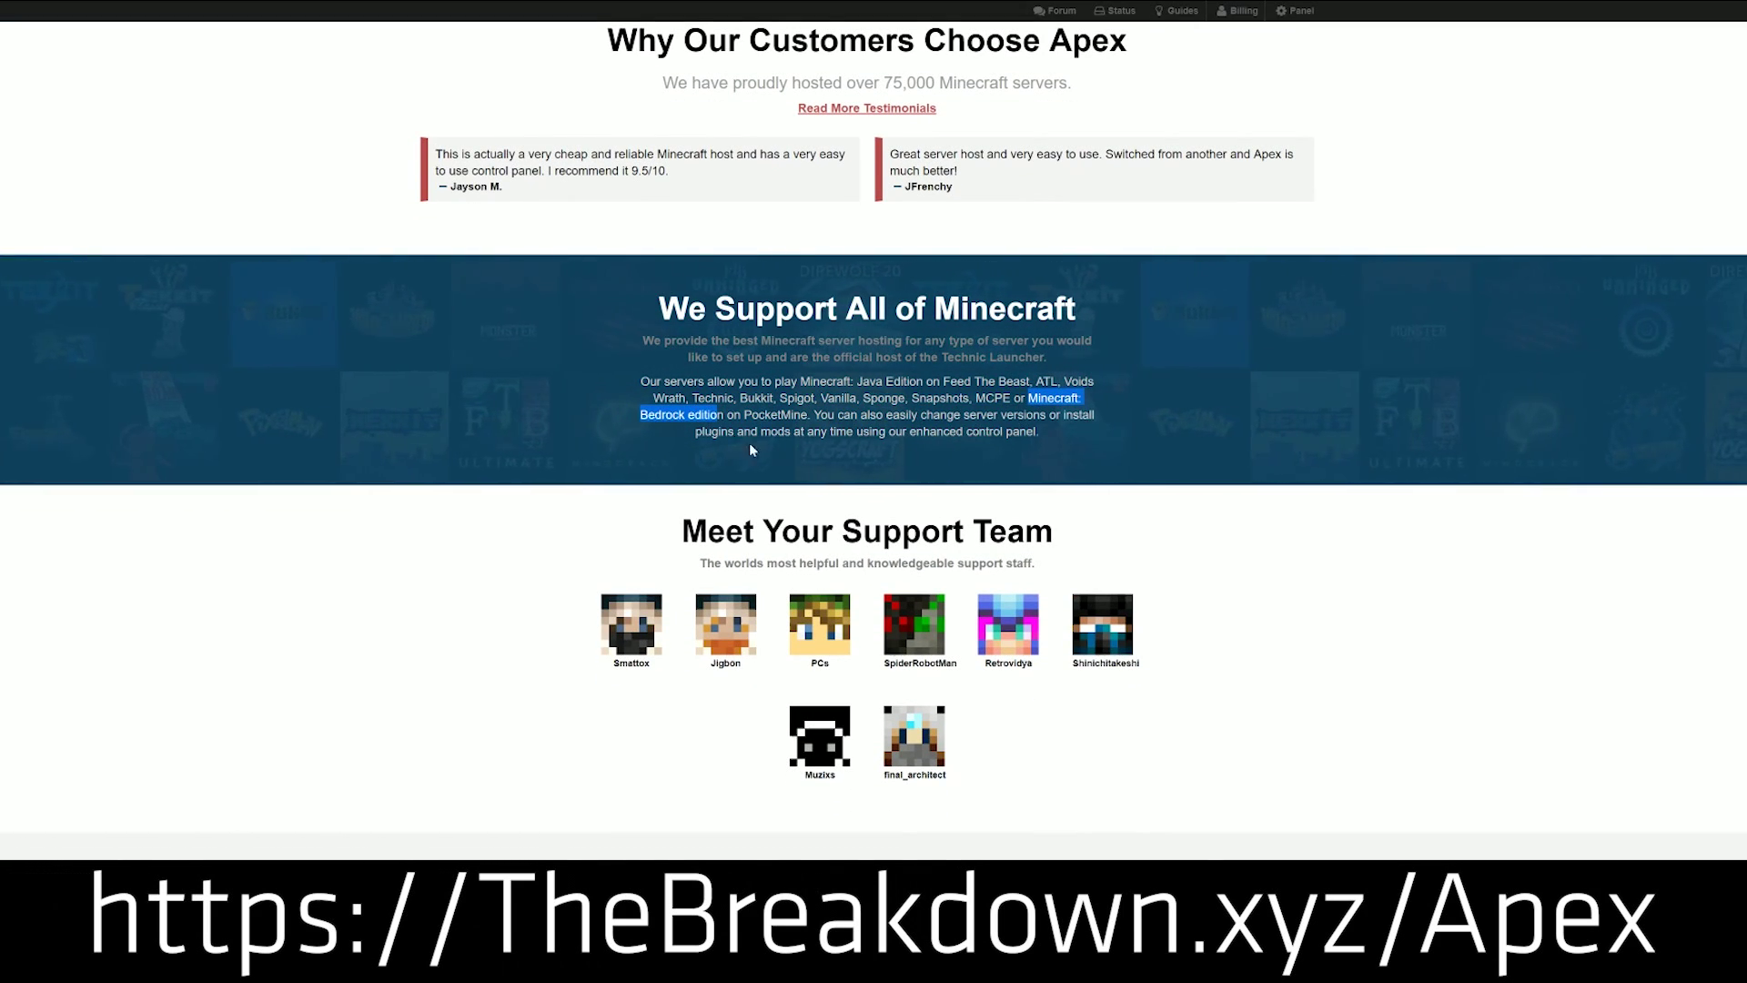
{"action": "scroll", "coordinate": [609, 379], "scroll_direction": "down", "scroll_amount": 2}
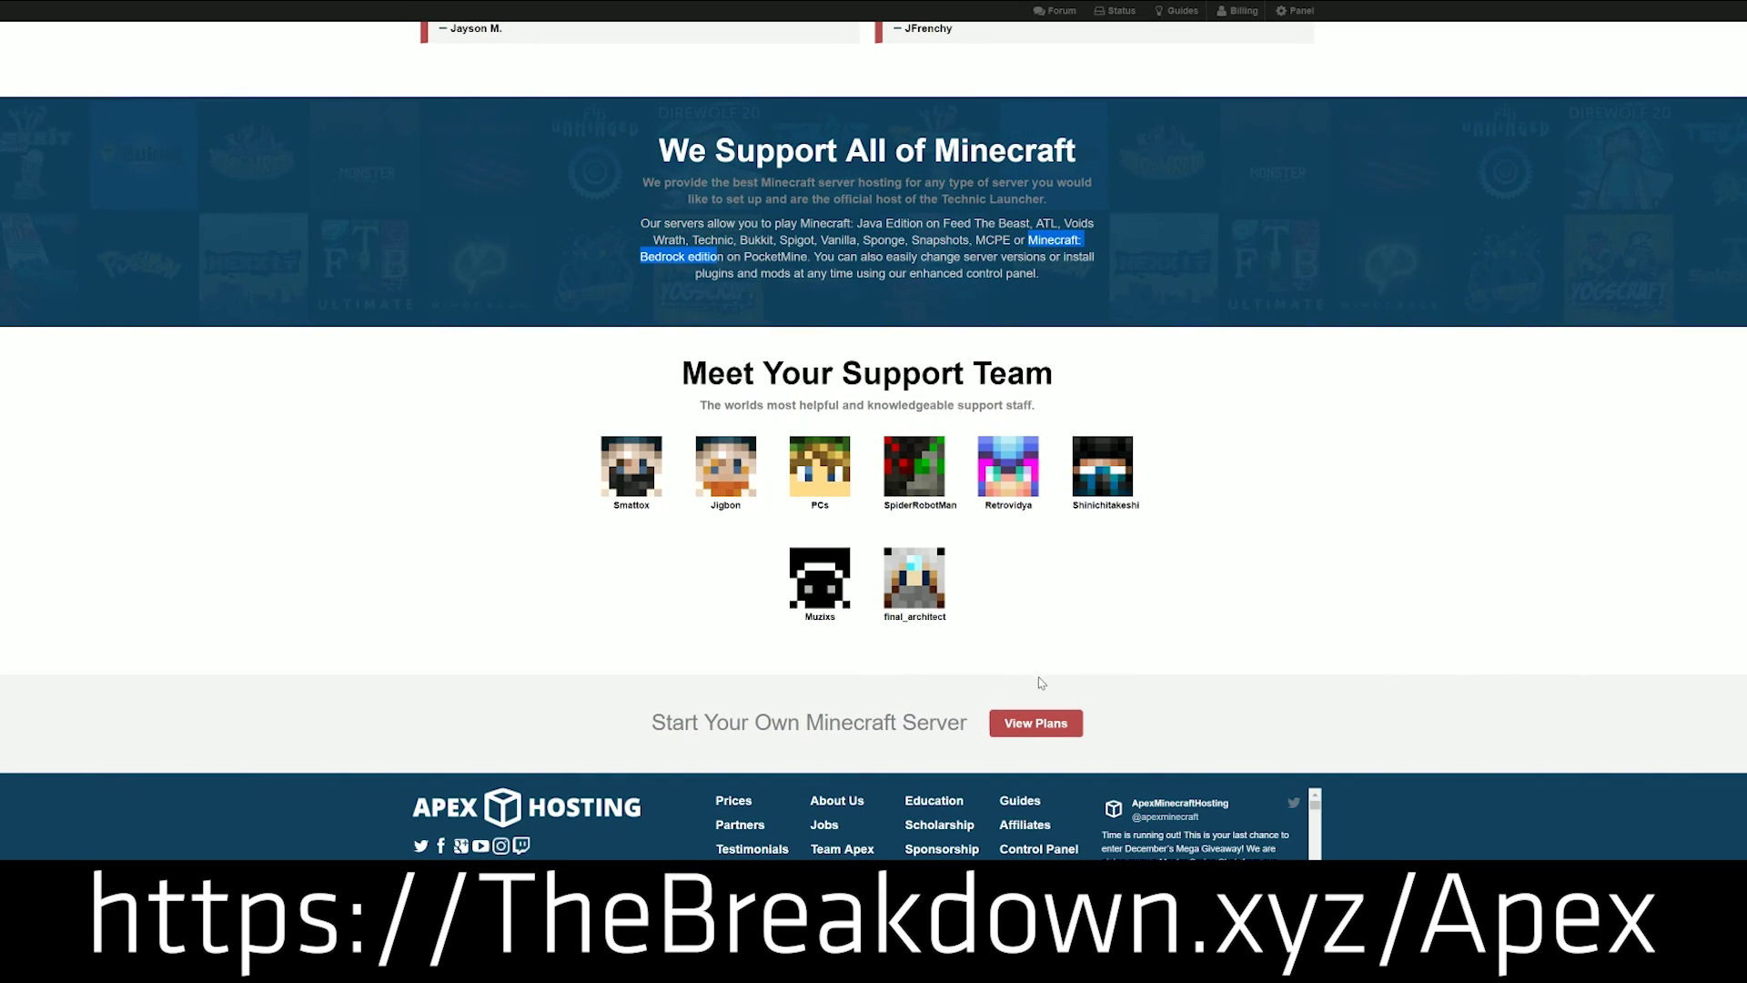
Open the server plans page and highlight the $4.99 plan's price and details.
{"action": "left_click", "coordinate": [1055, 723]}
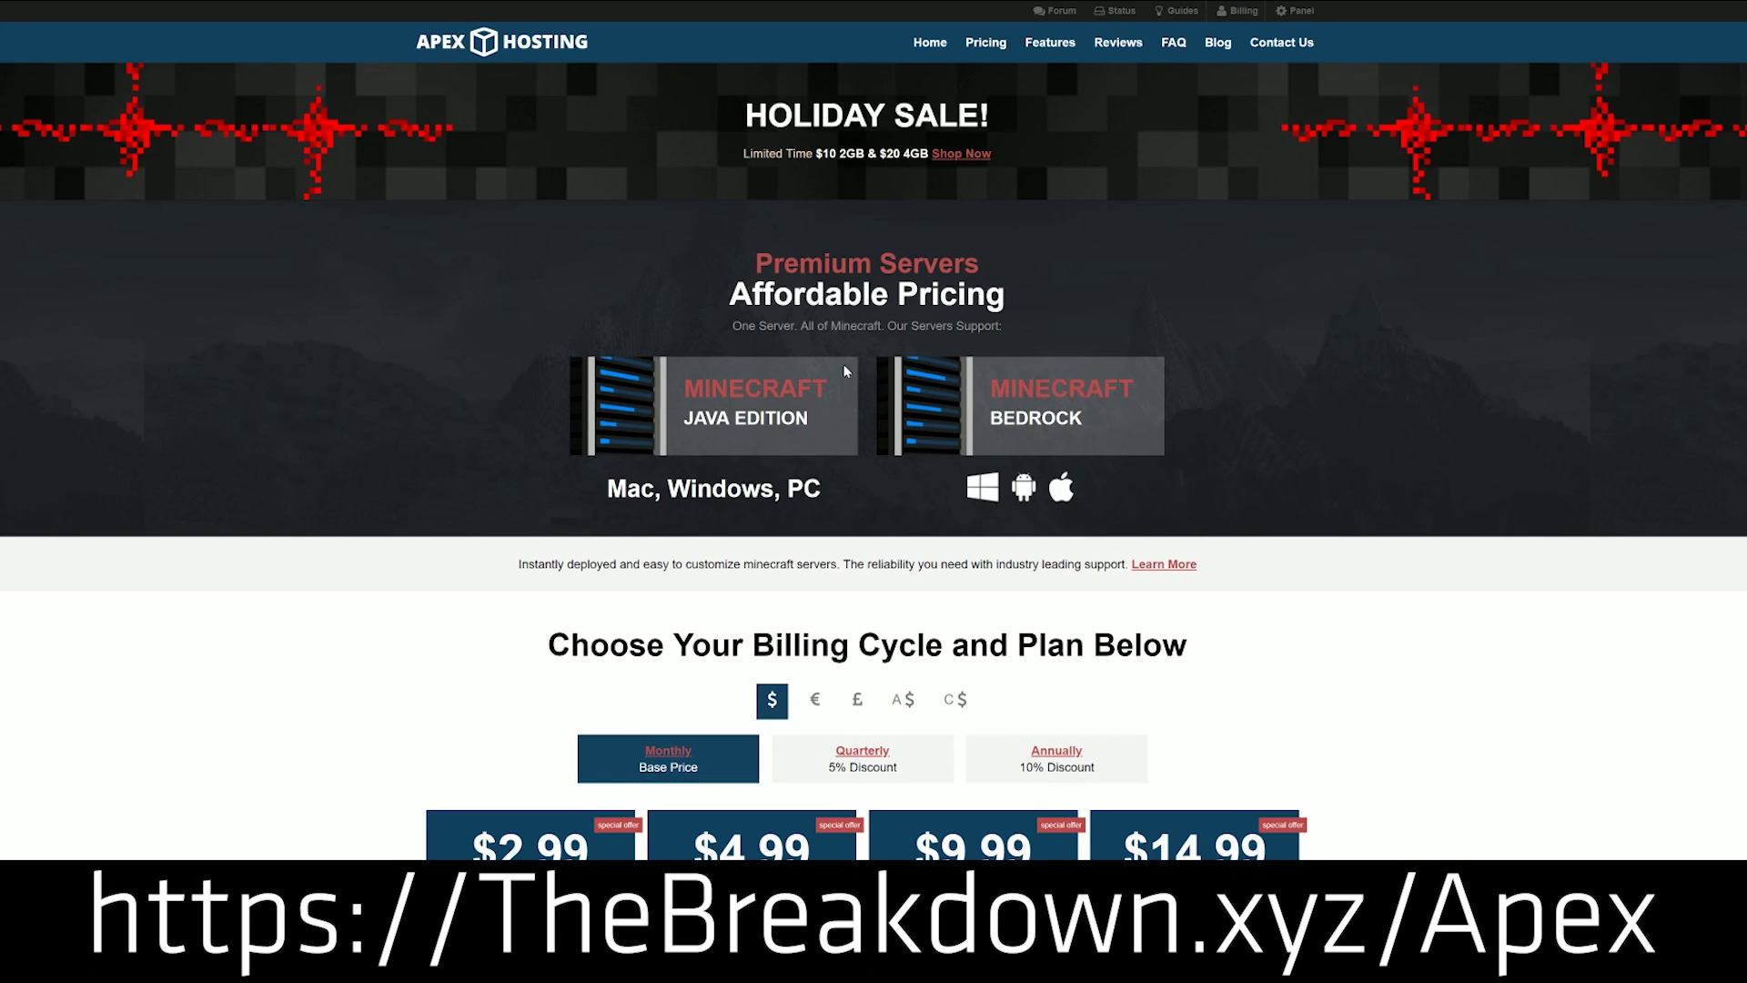
{"action": "scroll", "coordinate": [951, 438], "scroll_direction": "down", "scroll_amount": 1}
{"action": "scroll", "coordinate": [952, 438], "scroll_direction": "down", "scroll_amount": 4}
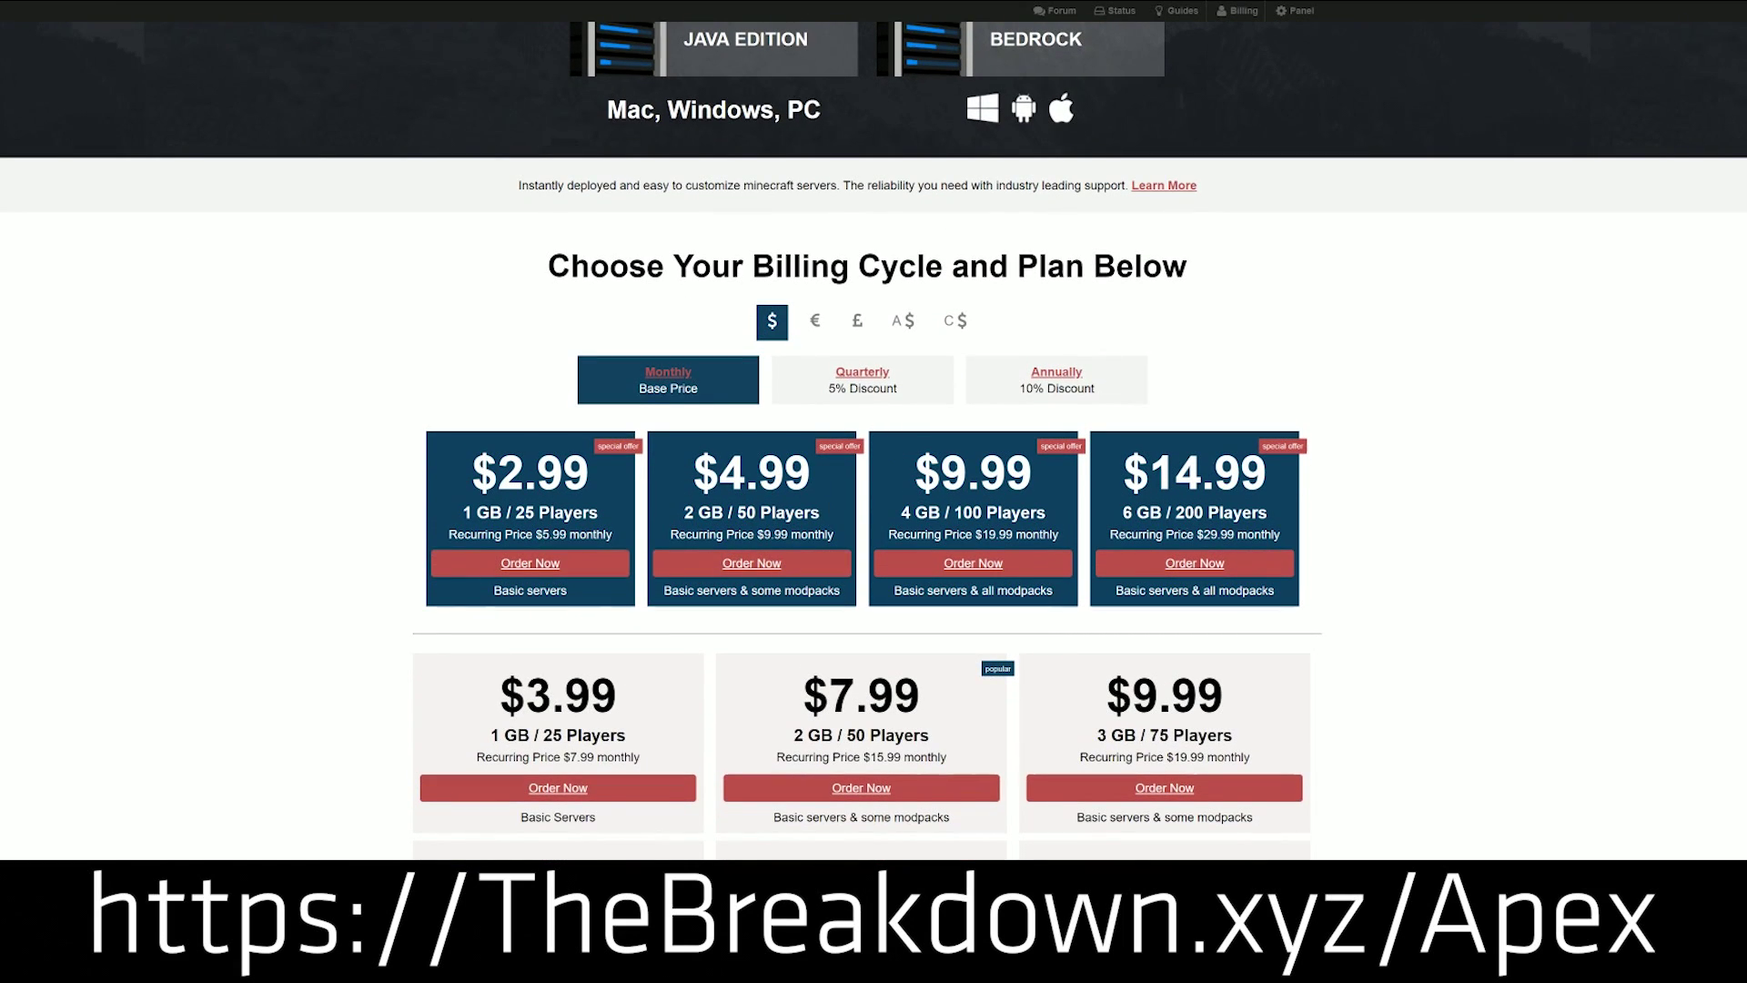
{"action": "left_click_drag", "start_coordinate": [834, 537], "coordinate": [694, 459]}
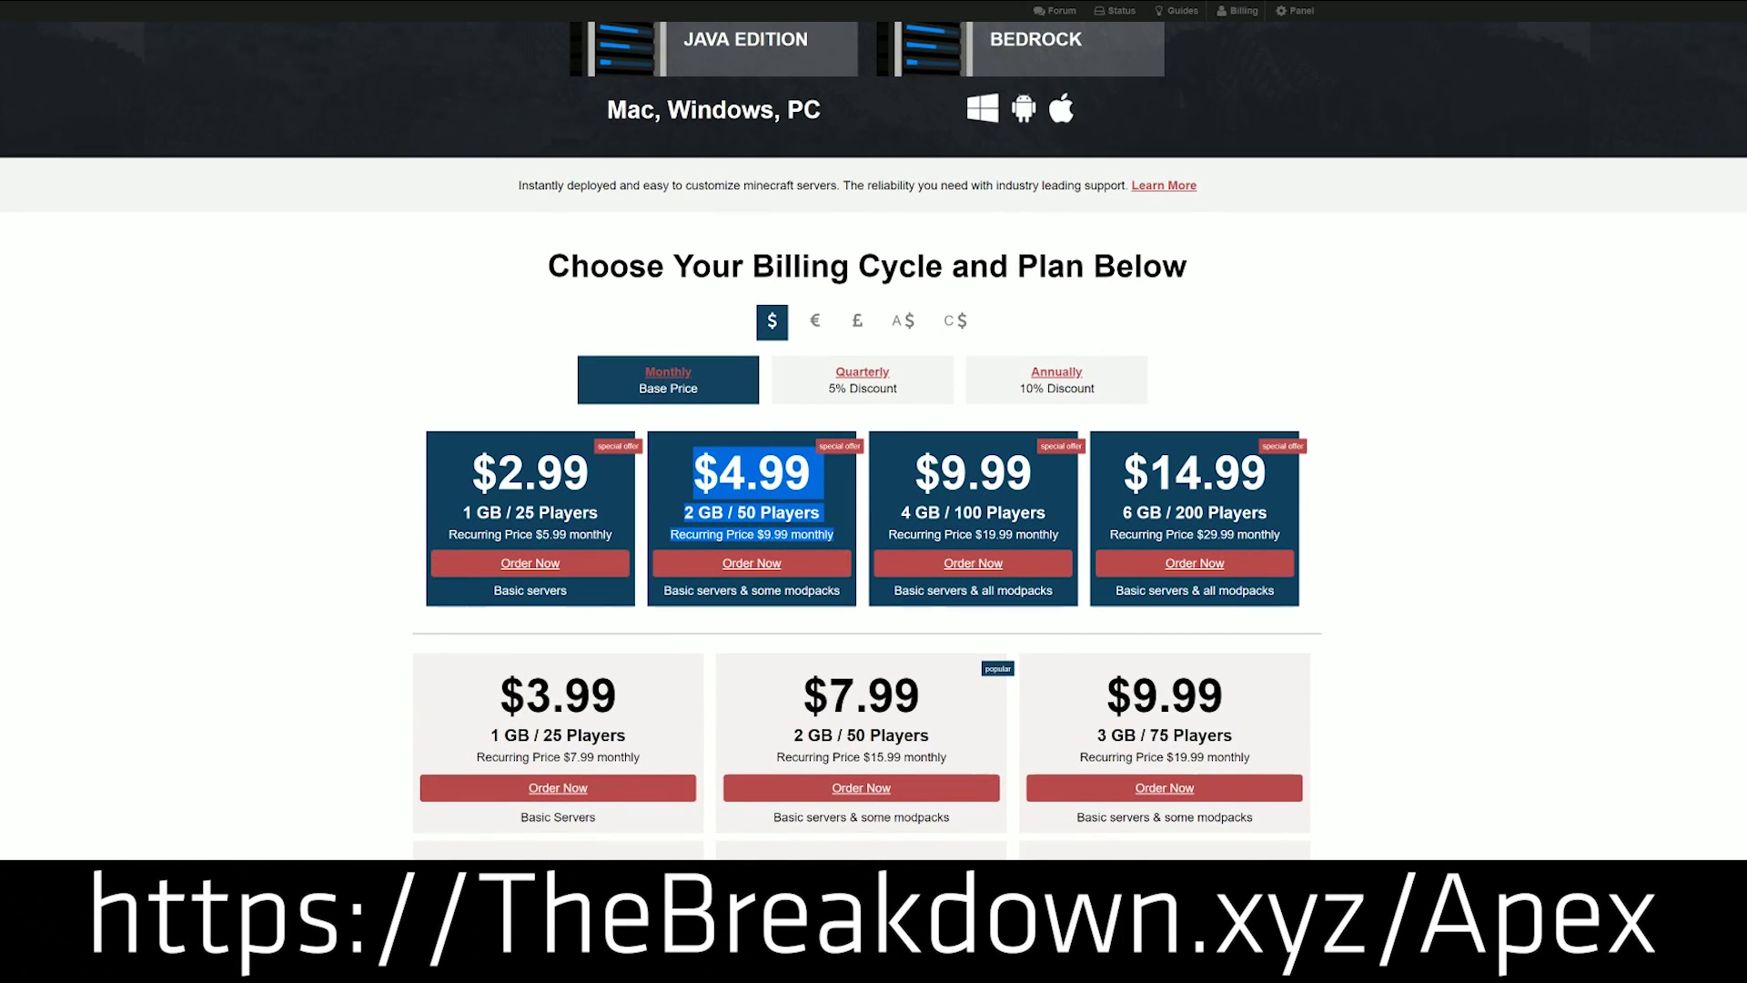
{"action": "left_click", "coordinate": [867, 502]}
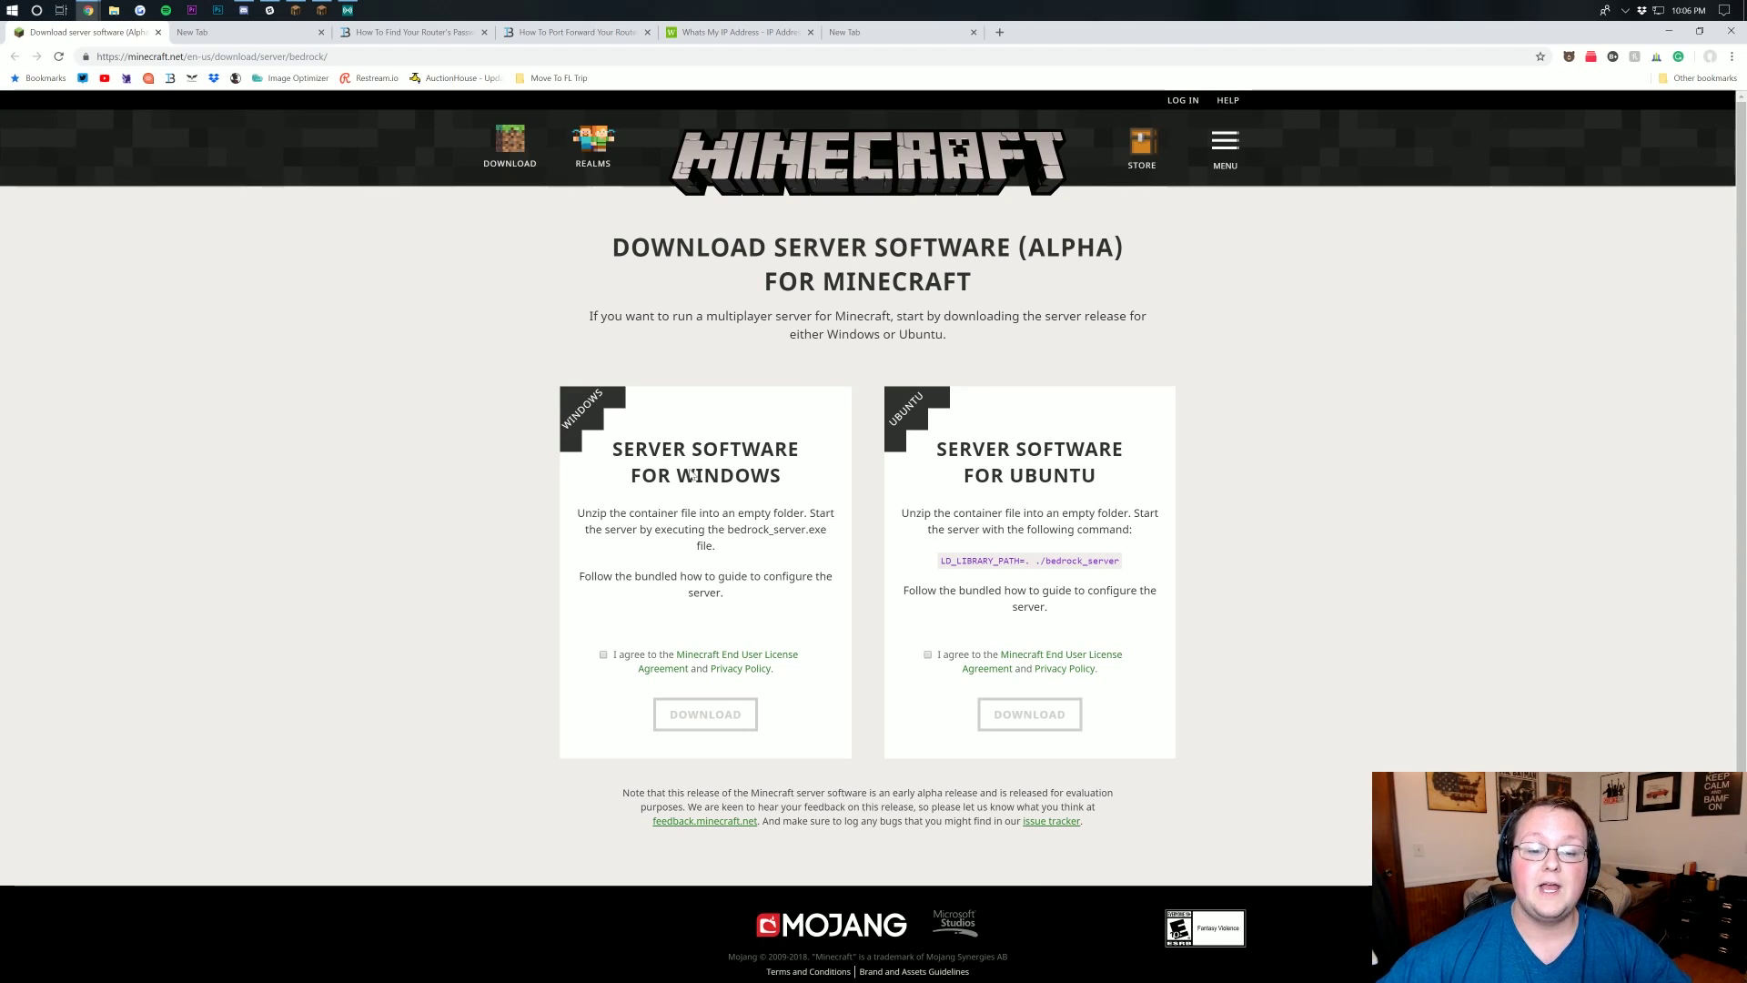
Accept the Windows licence agreement and download bedrock-server-1.8.0.24.zip.
{"action": "left_click_drag", "start_coordinate": [612, 455], "coordinate": [770, 478]}
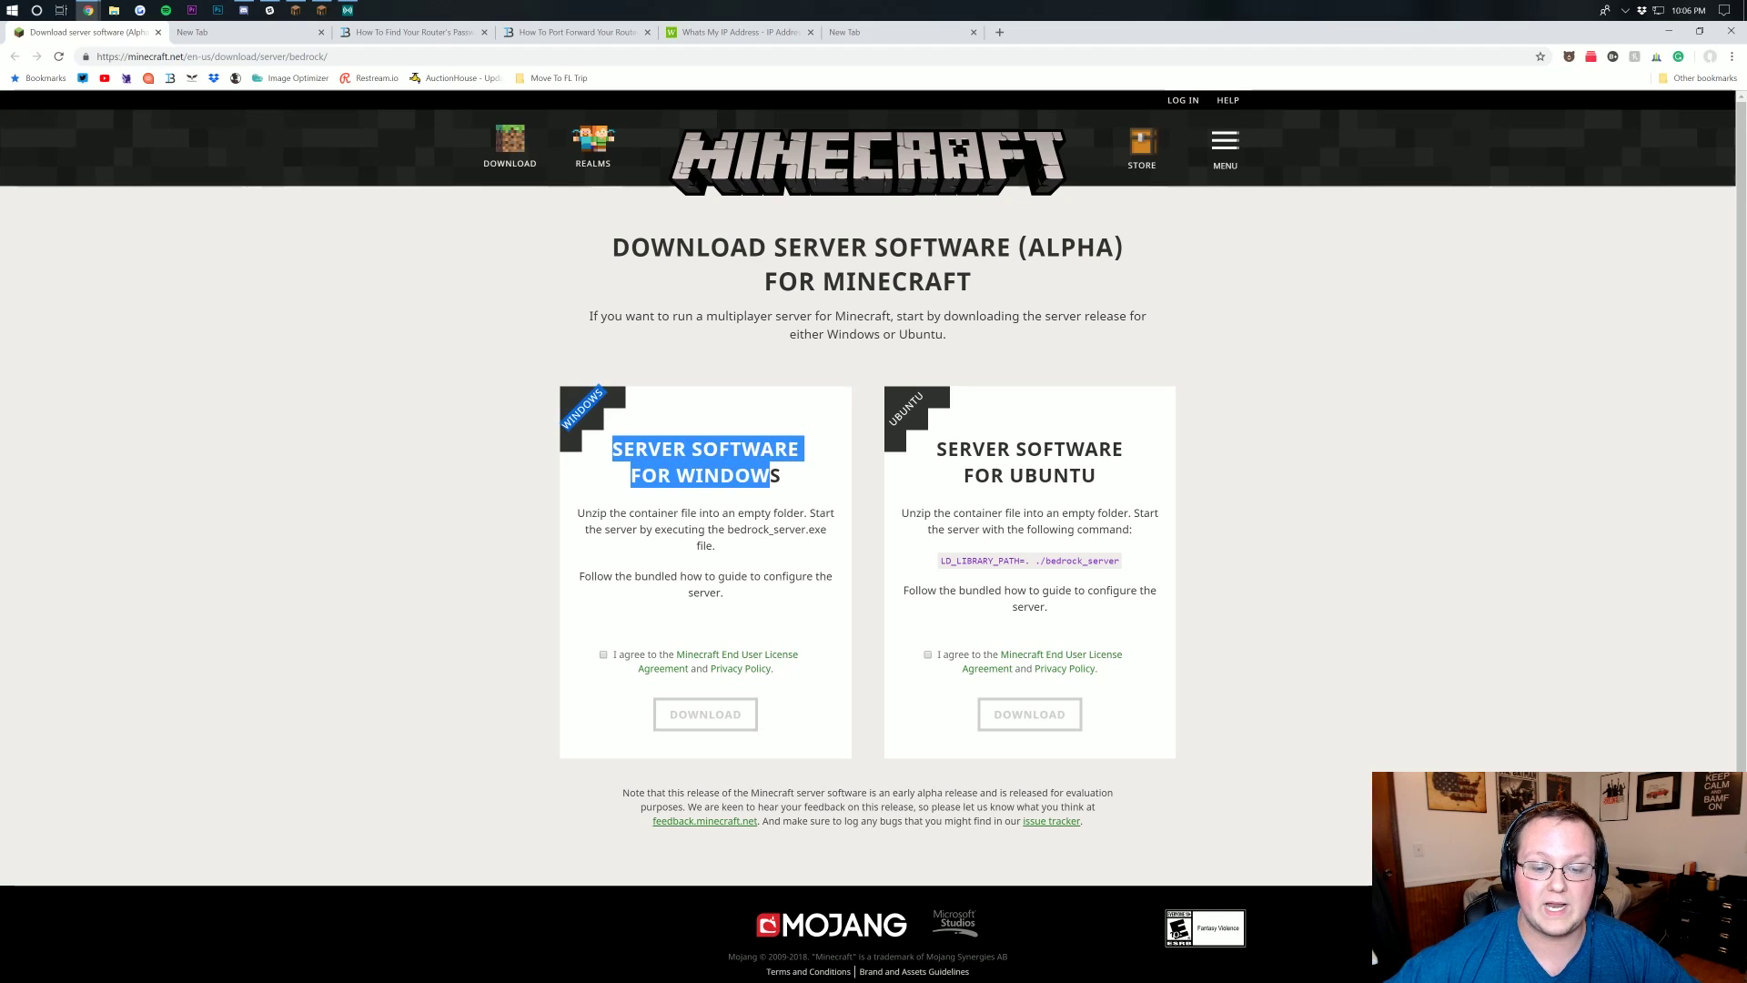
{"action": "left_click", "coordinate": [731, 467]}
{"action": "scroll", "coordinate": [731, 467], "scroll_direction": "down", "scroll_amount": 1}
{"action": "scroll", "coordinate": [731, 467], "scroll_direction": "down", "scroll_amount": 1}
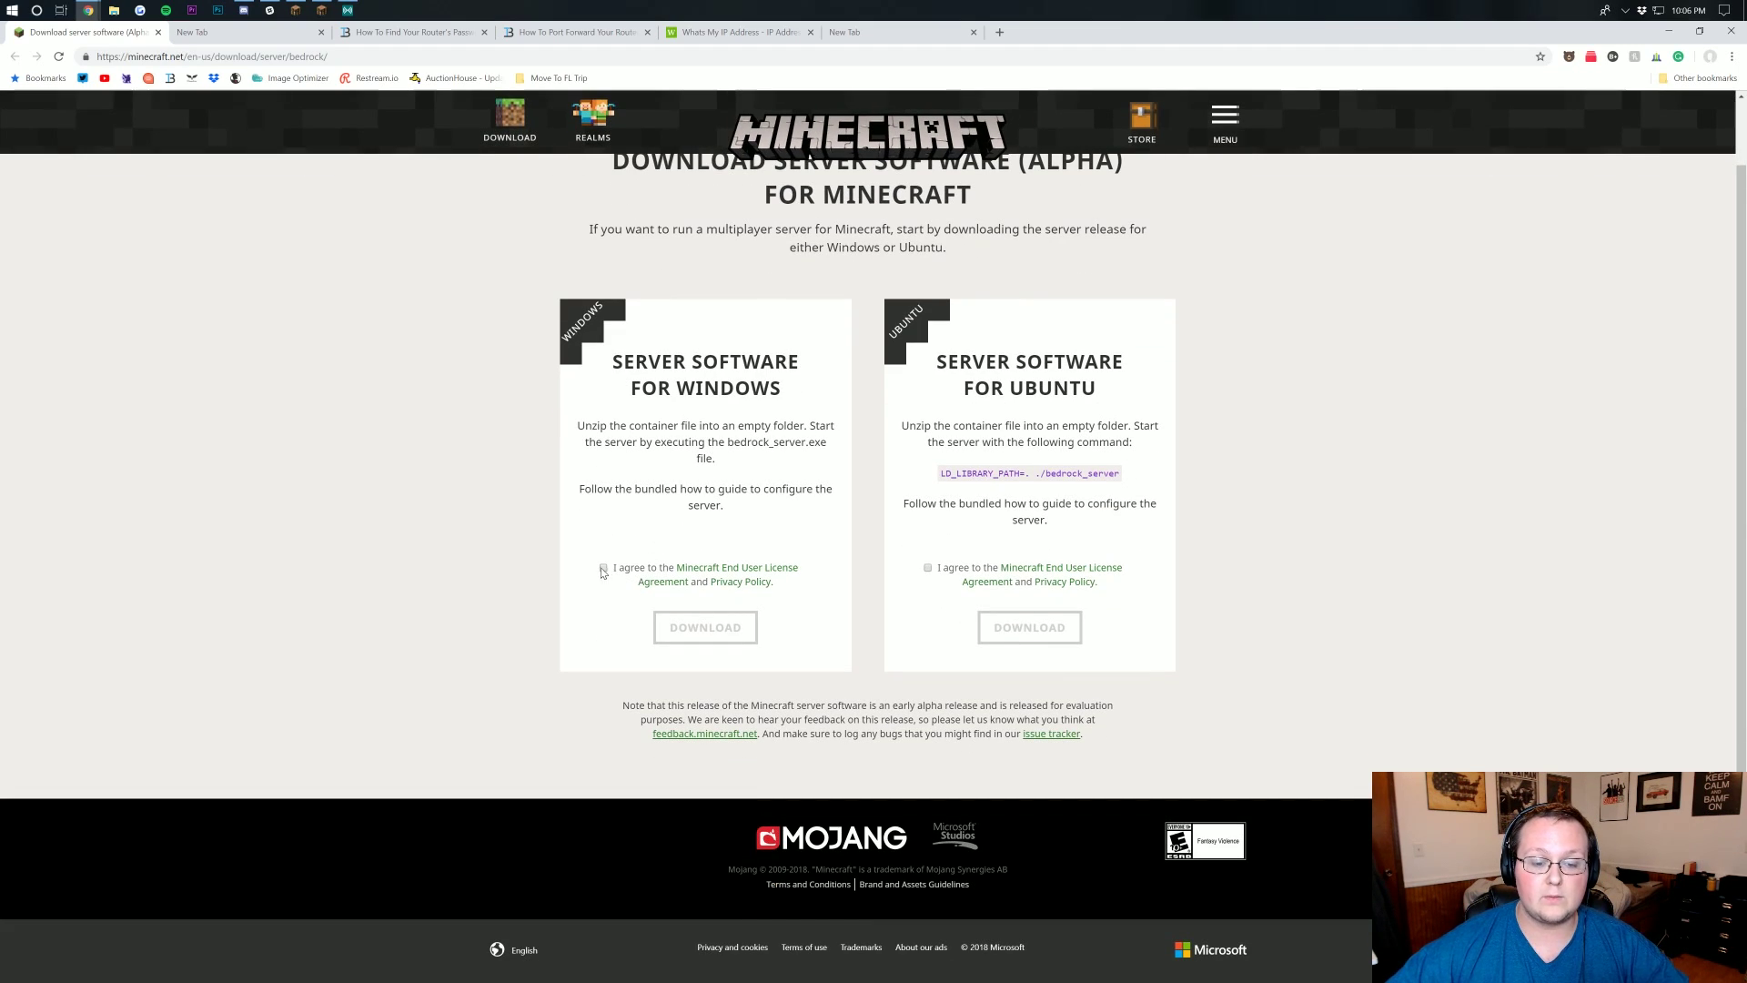
{"action": "left_click", "coordinate": [604, 567]}
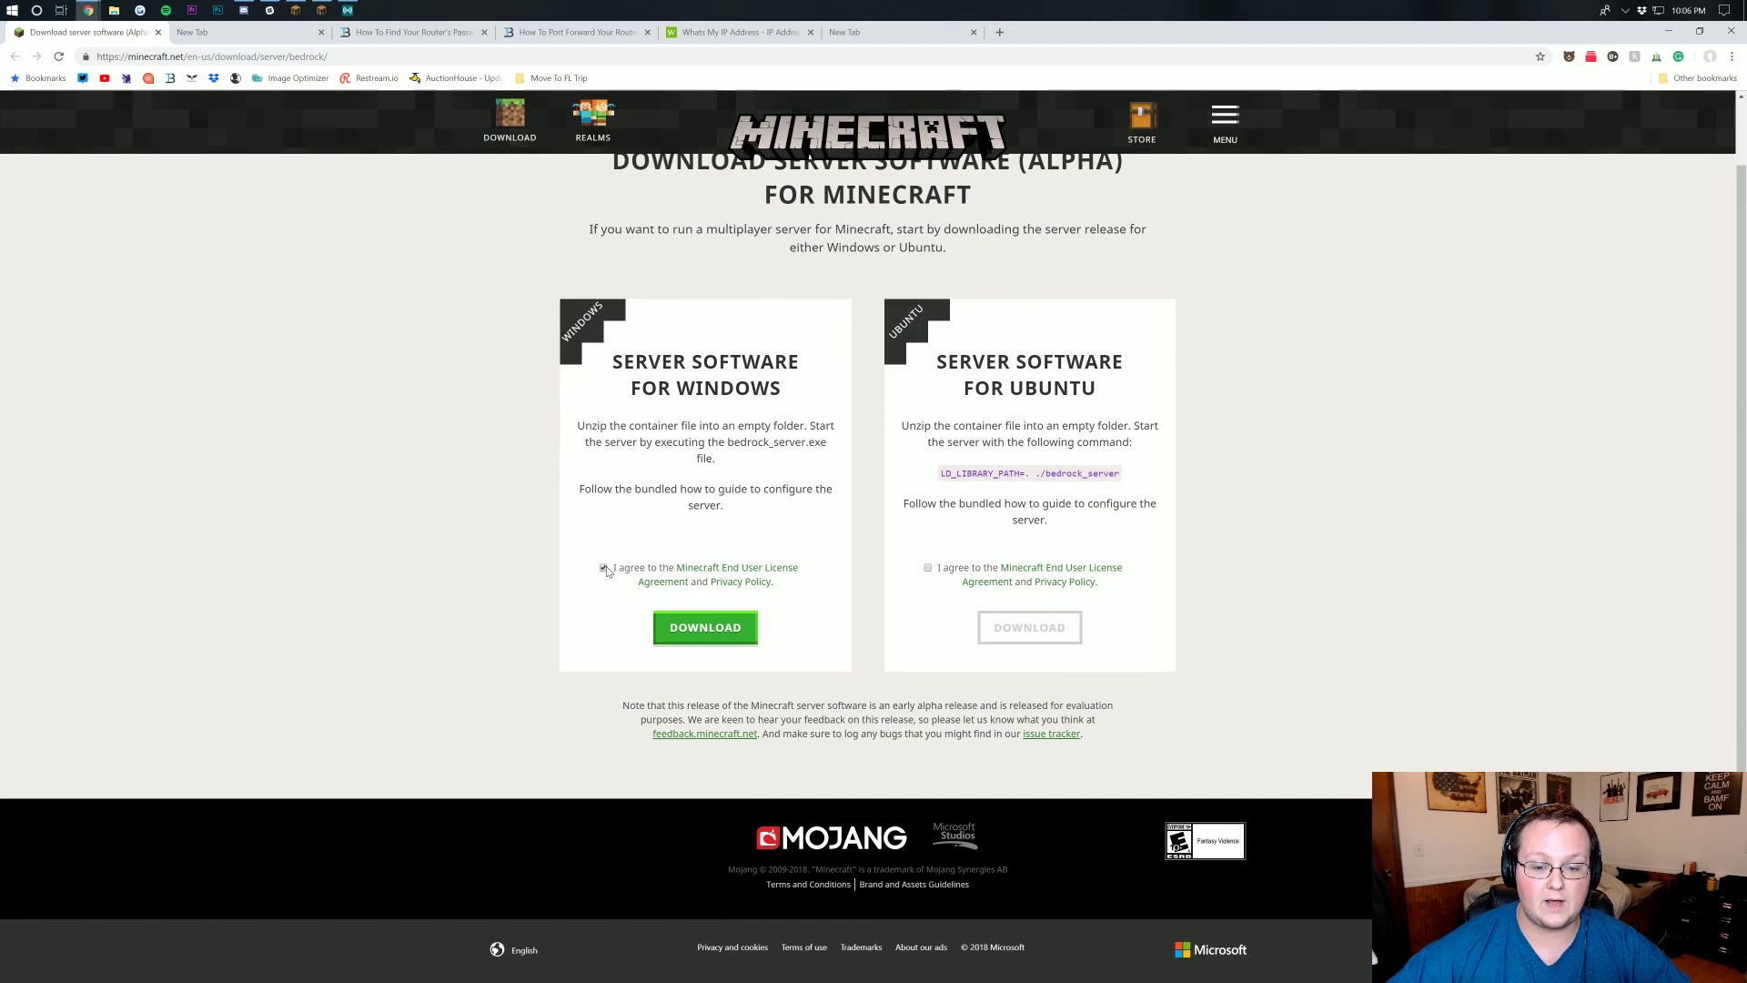
{"action": "left_click", "coordinate": [698, 633]}
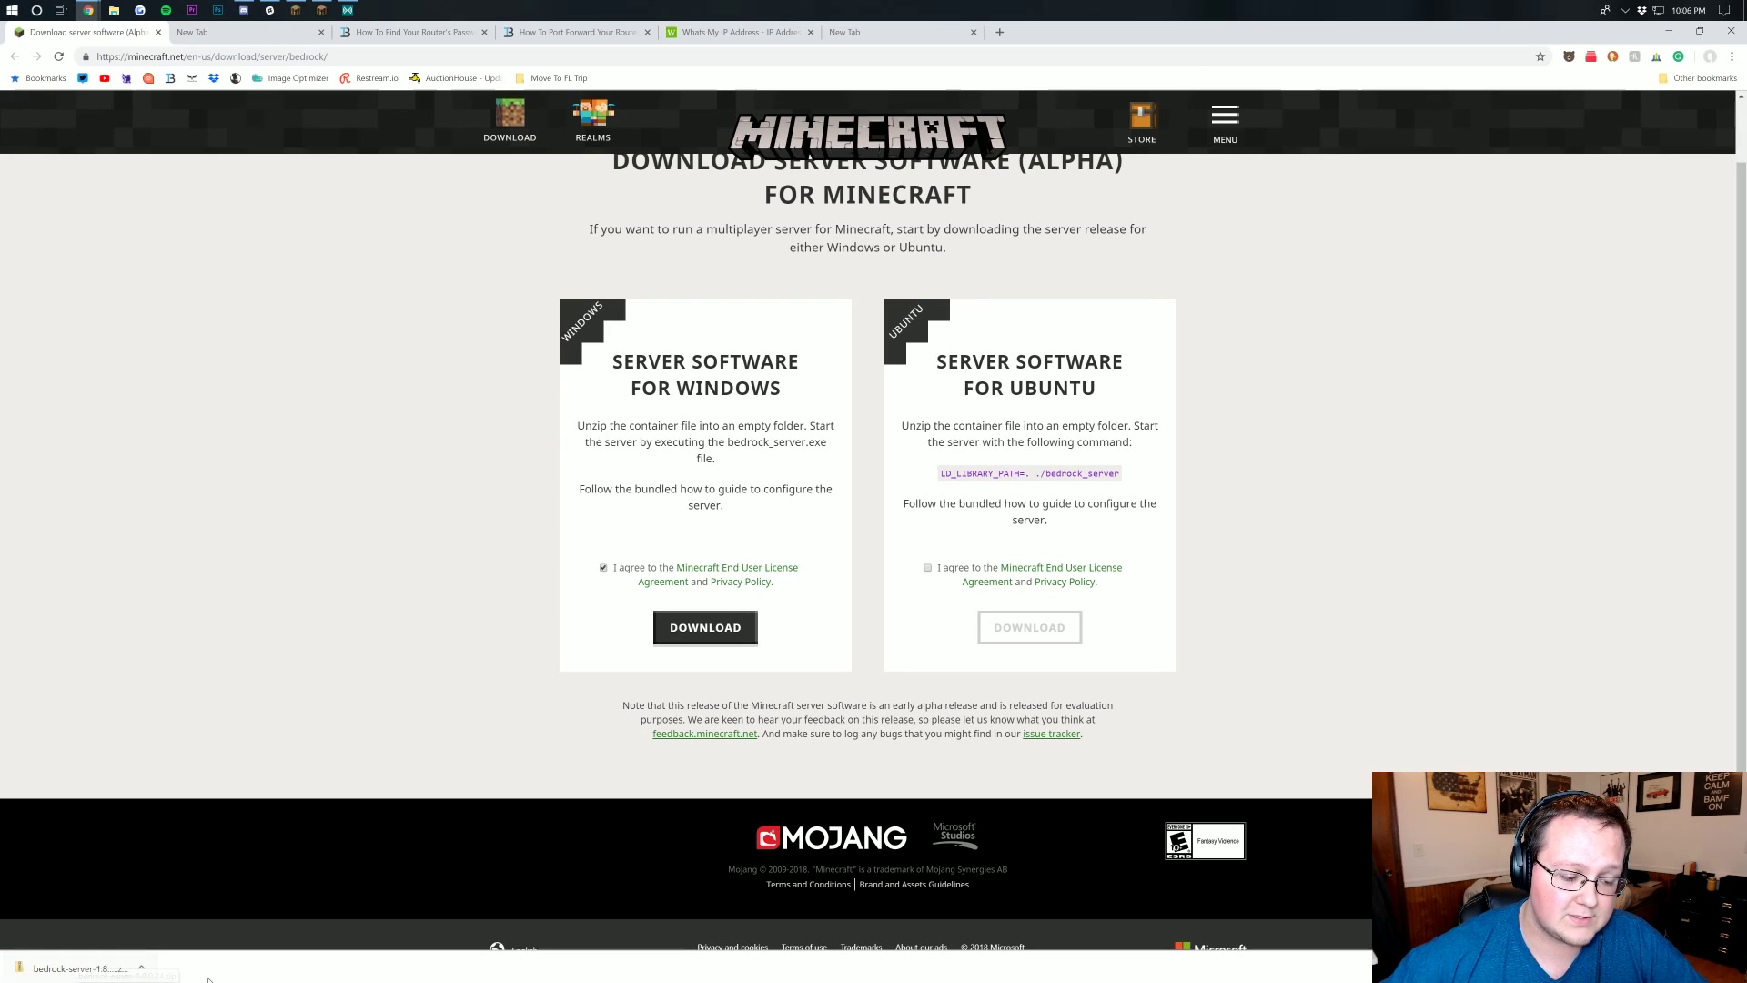
Minimize Chrome and move the server zip to the desktop's top centre.
{"action": "left_click", "coordinate": [1661, 35]}
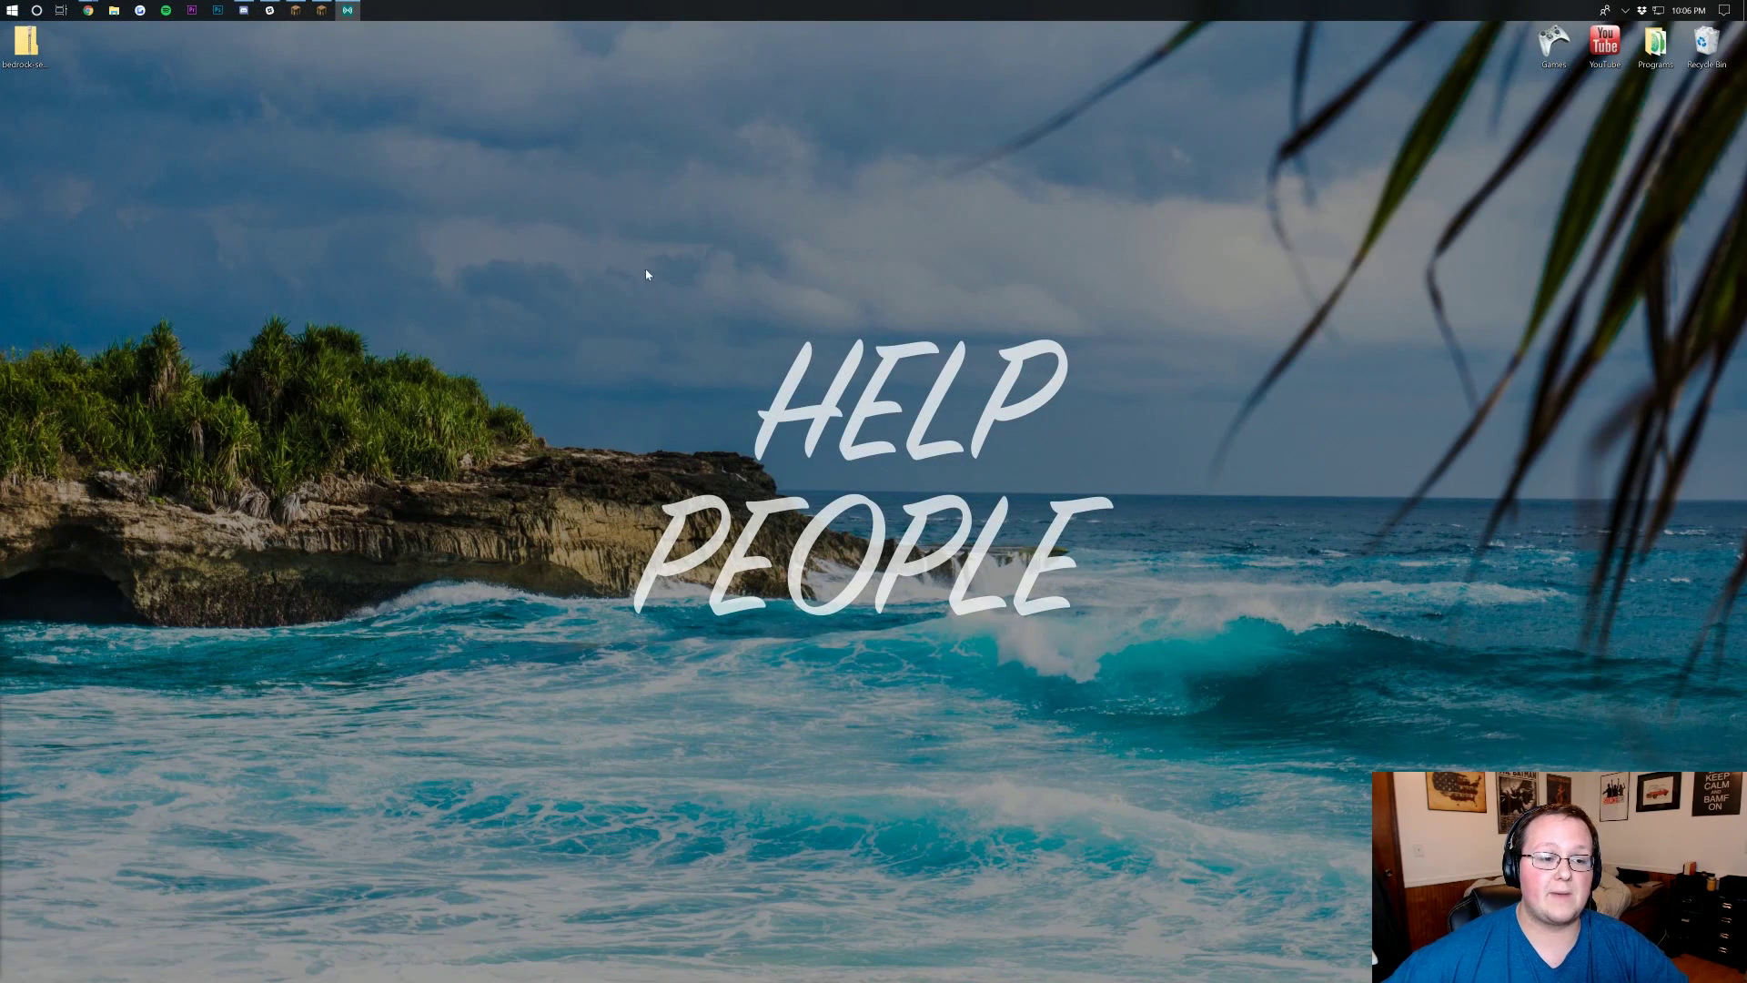
{"action": "left_click_drag", "start_coordinate": [11, 60], "coordinate": [769, 186]}
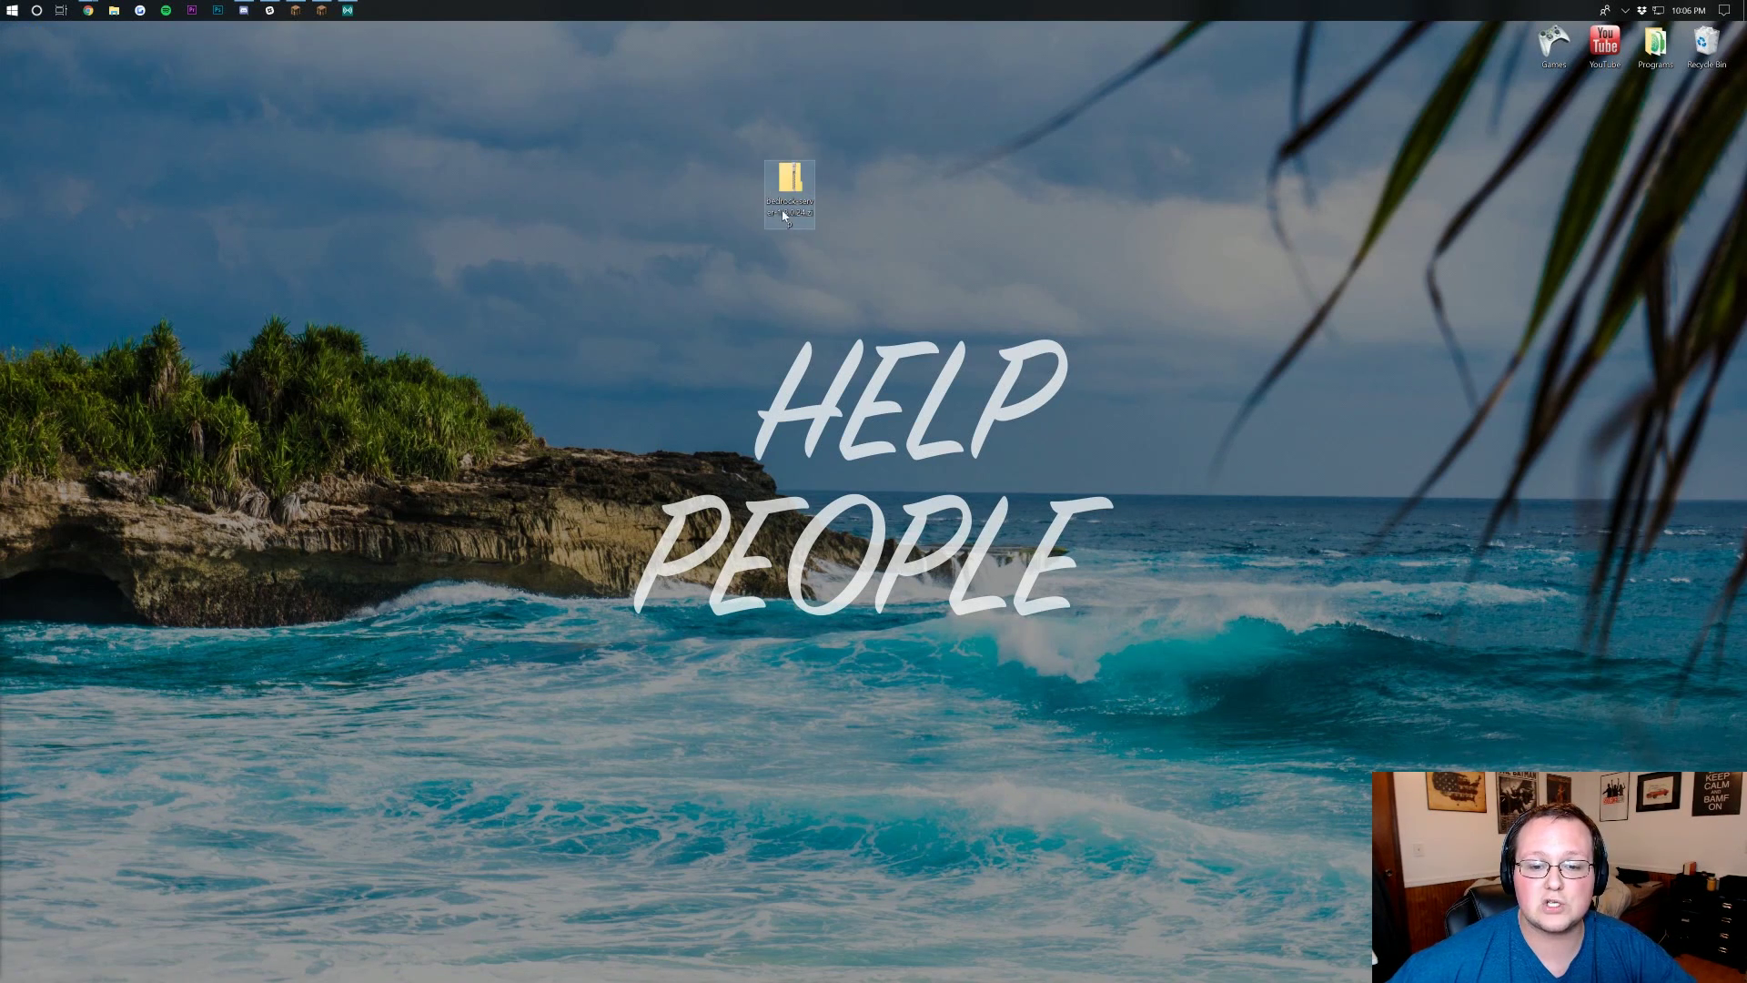
{"action": "left_click", "coordinate": [684, 373]}
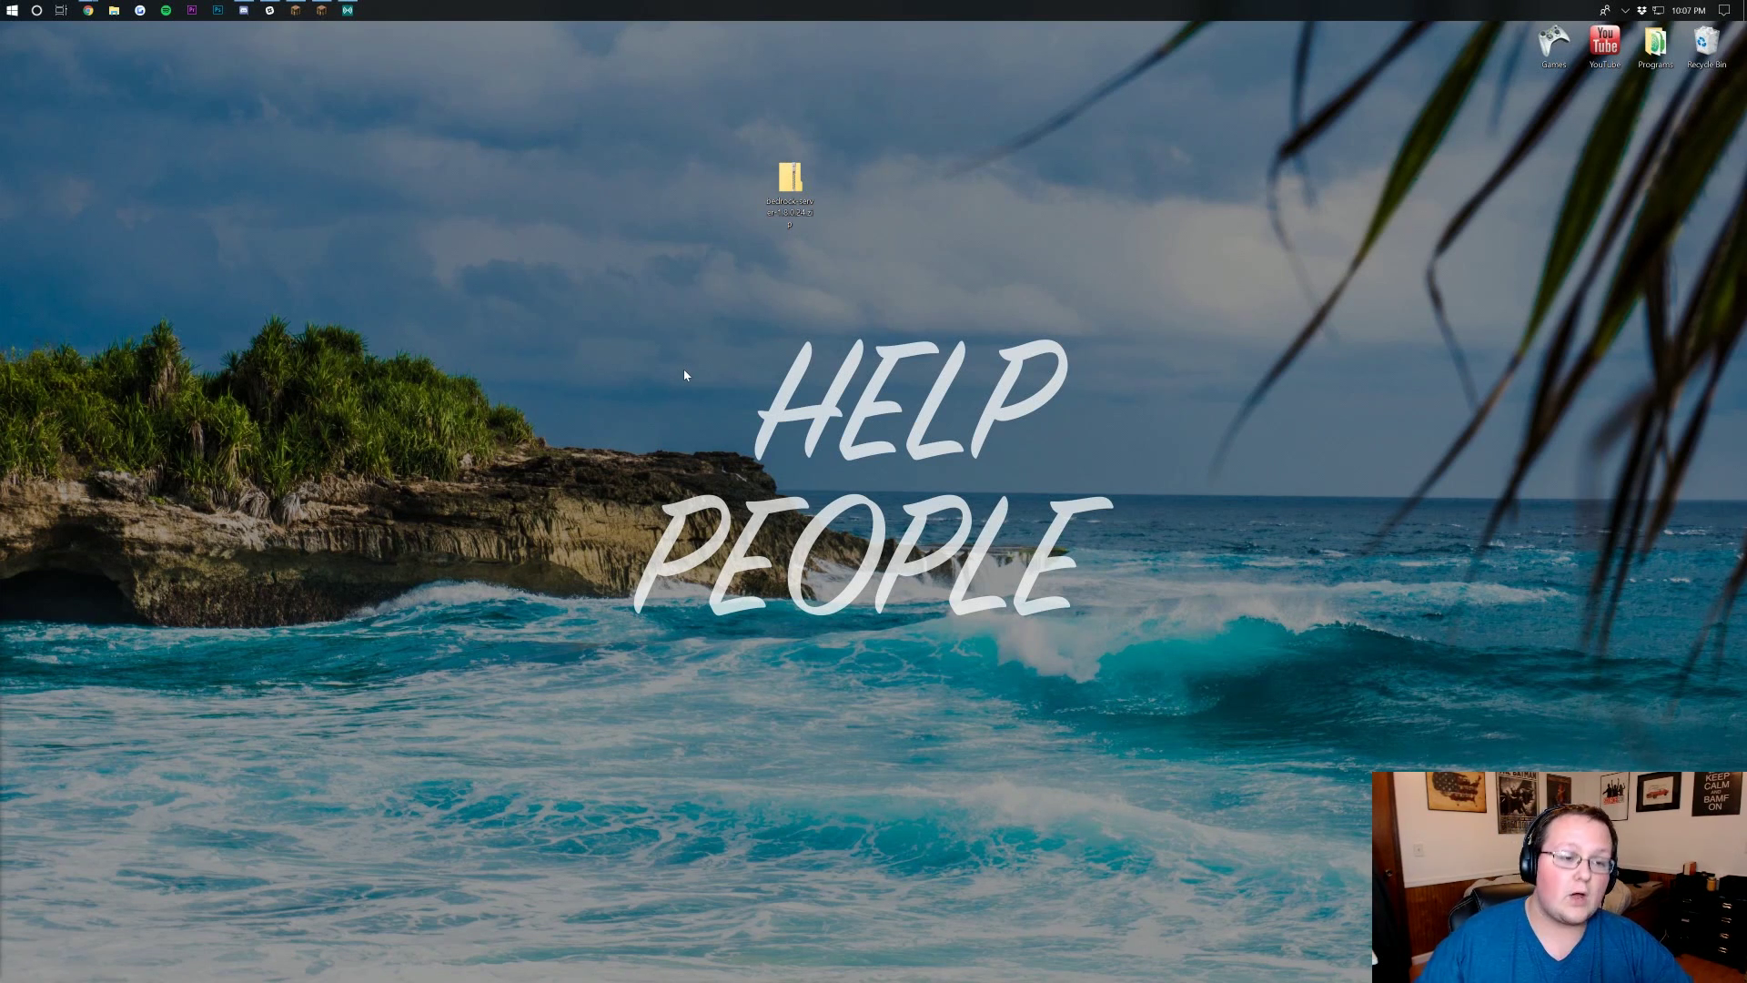
Search for and open the Downloads folder, reposition its window, then close it.
{"action": "left_click", "coordinate": [4, 7]}
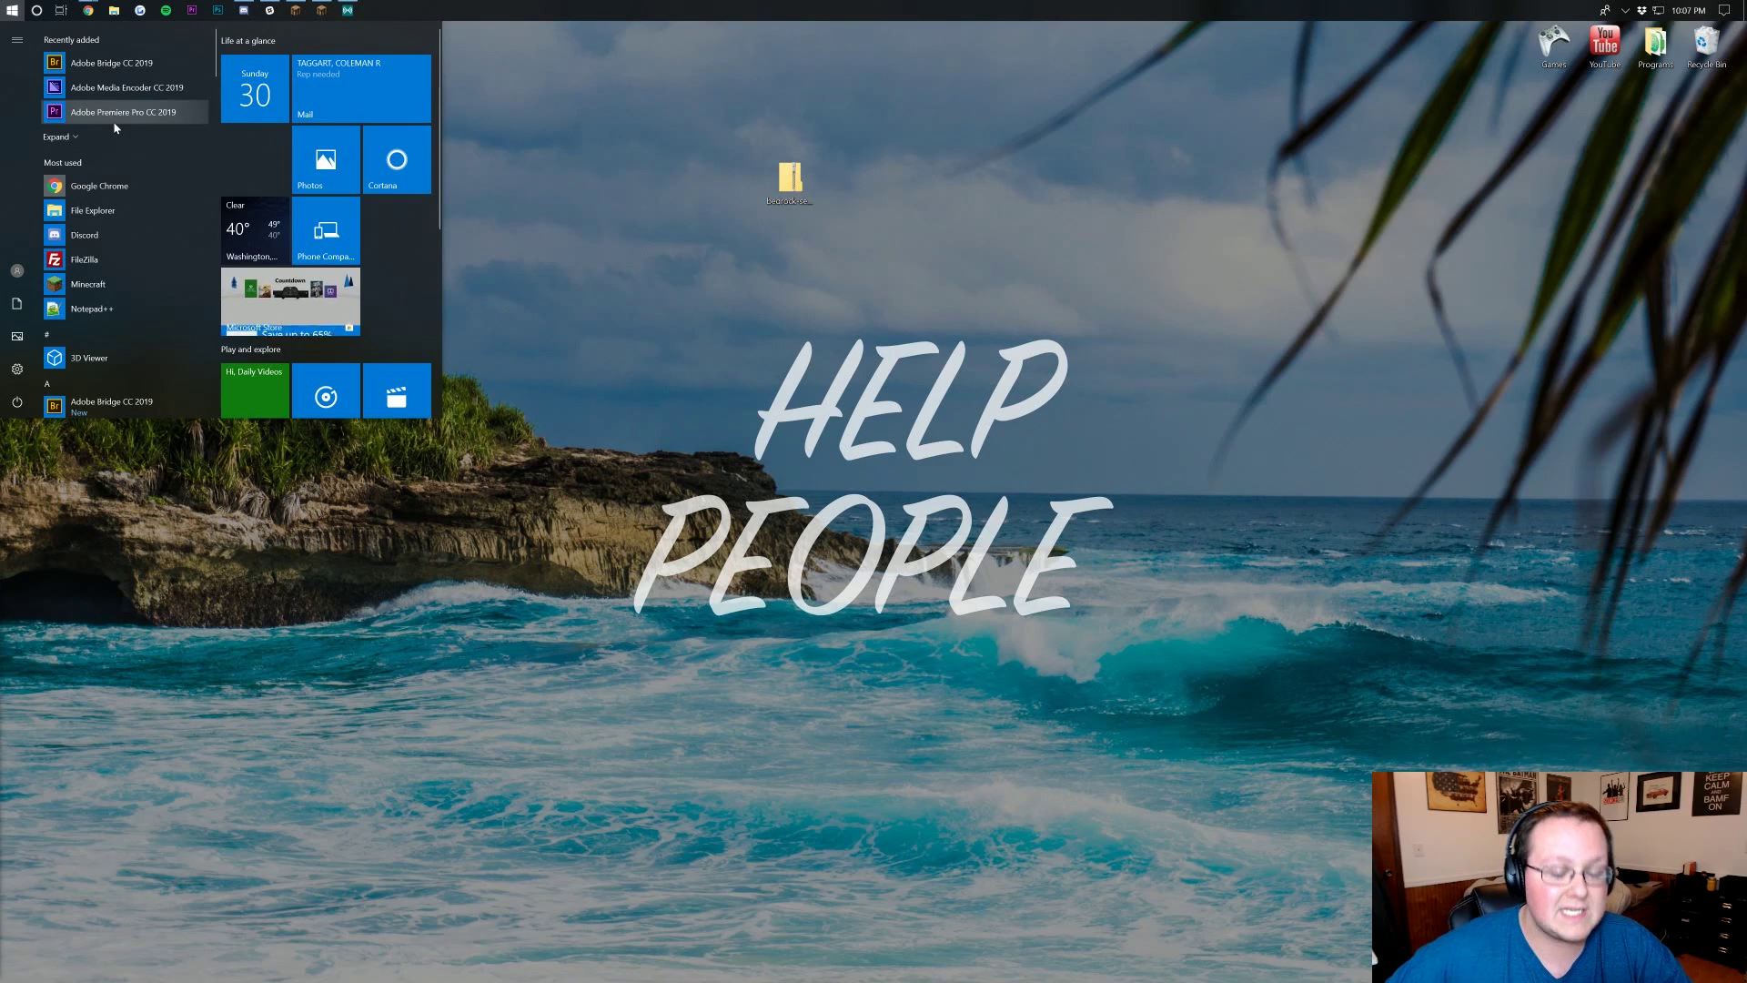
{"action": "type", "text": "downloads"}
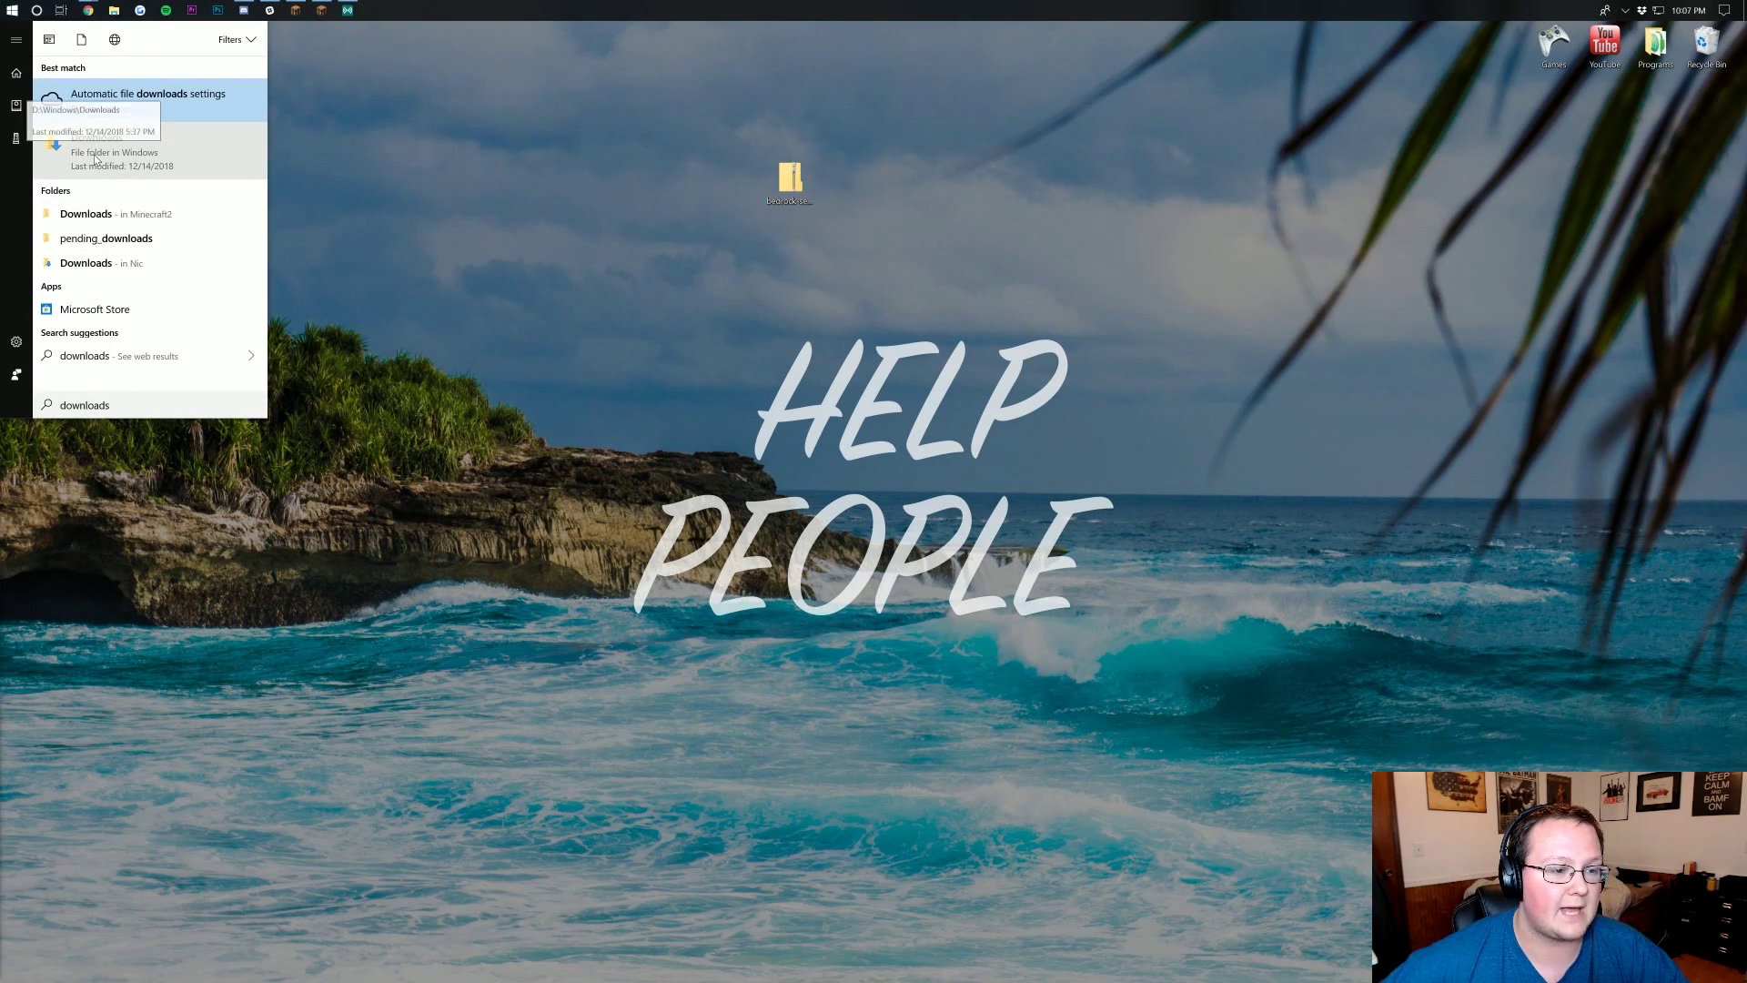
{"action": "left_click", "coordinate": [94, 158]}
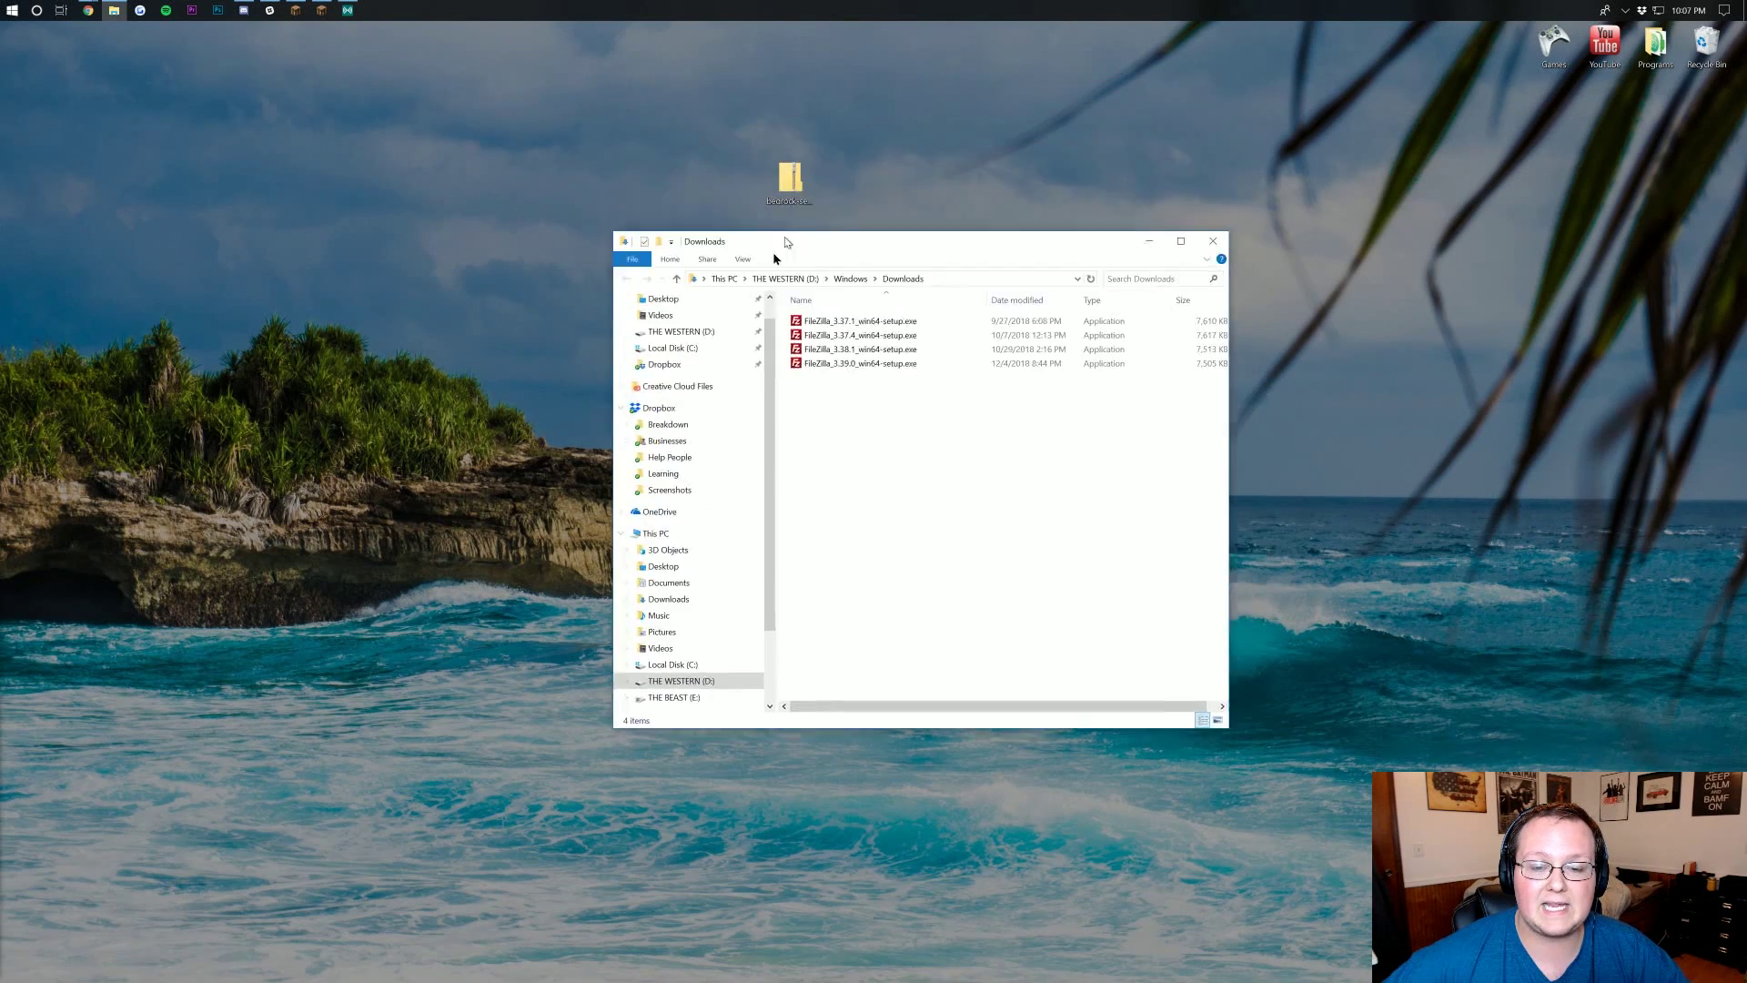
{"action": "left_click_drag", "start_coordinate": [788, 242], "coordinate": [733, 271]}
{"action": "left_click_drag", "start_coordinate": [790, 179], "coordinate": [990, 245]}
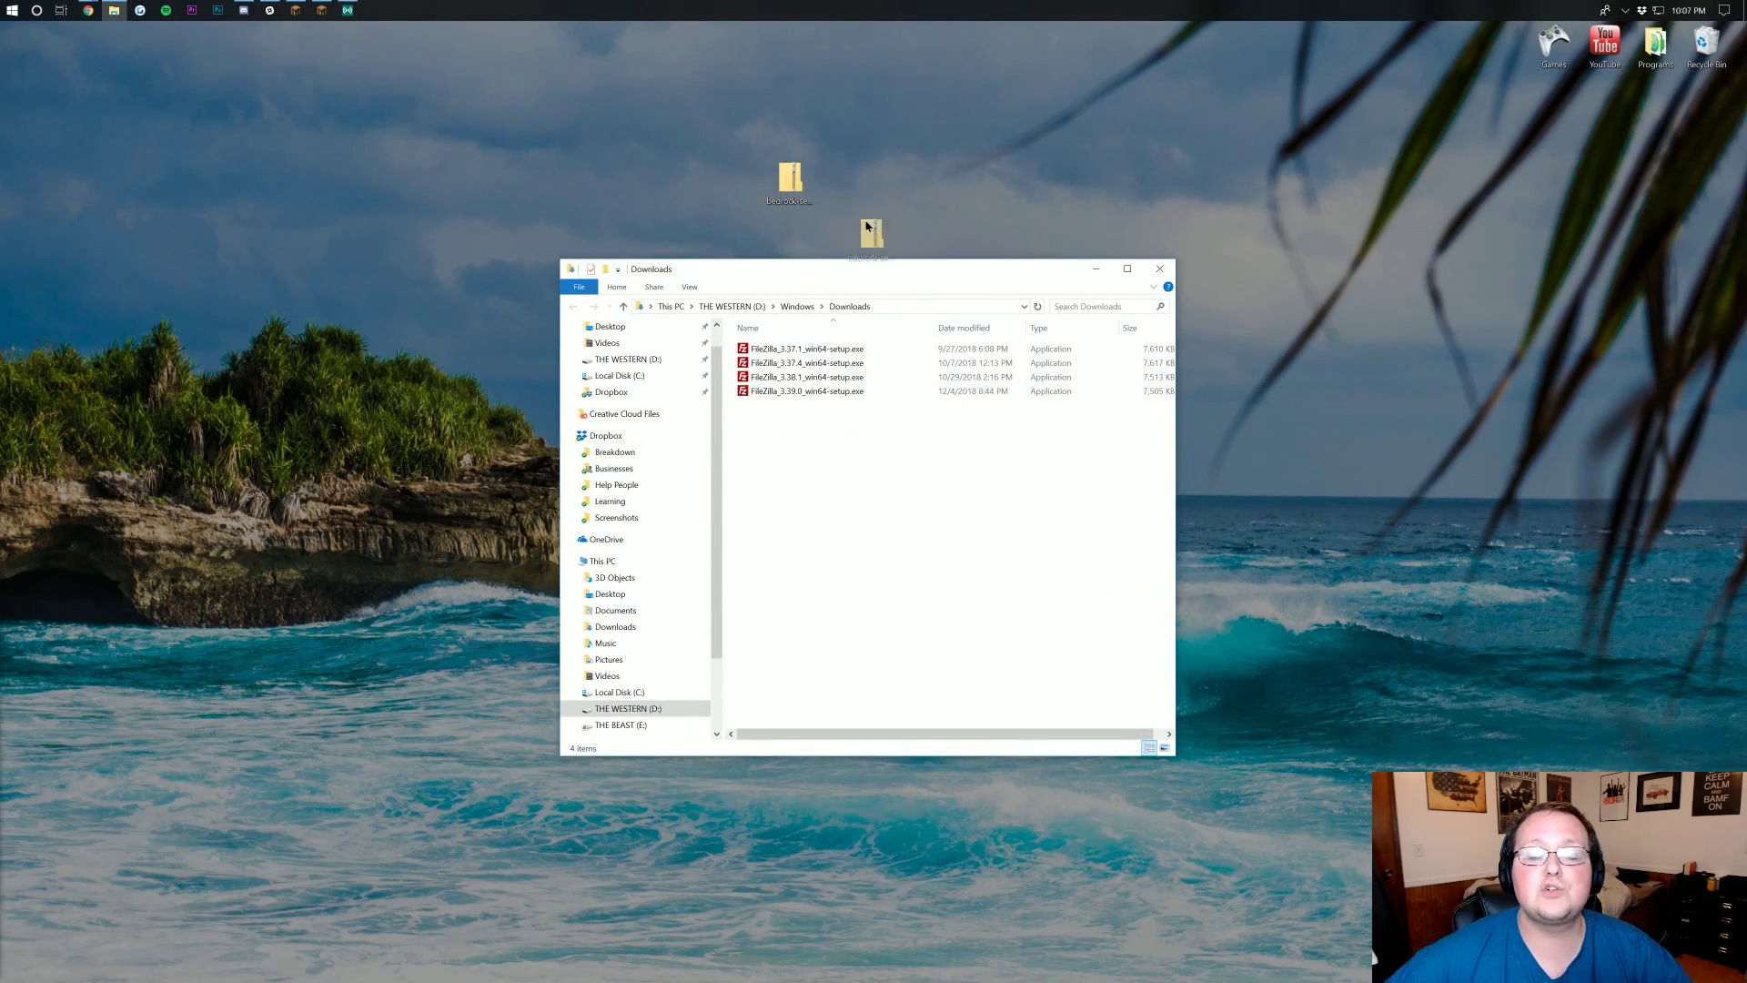
{"action": "left_click", "coordinate": [1159, 268]}
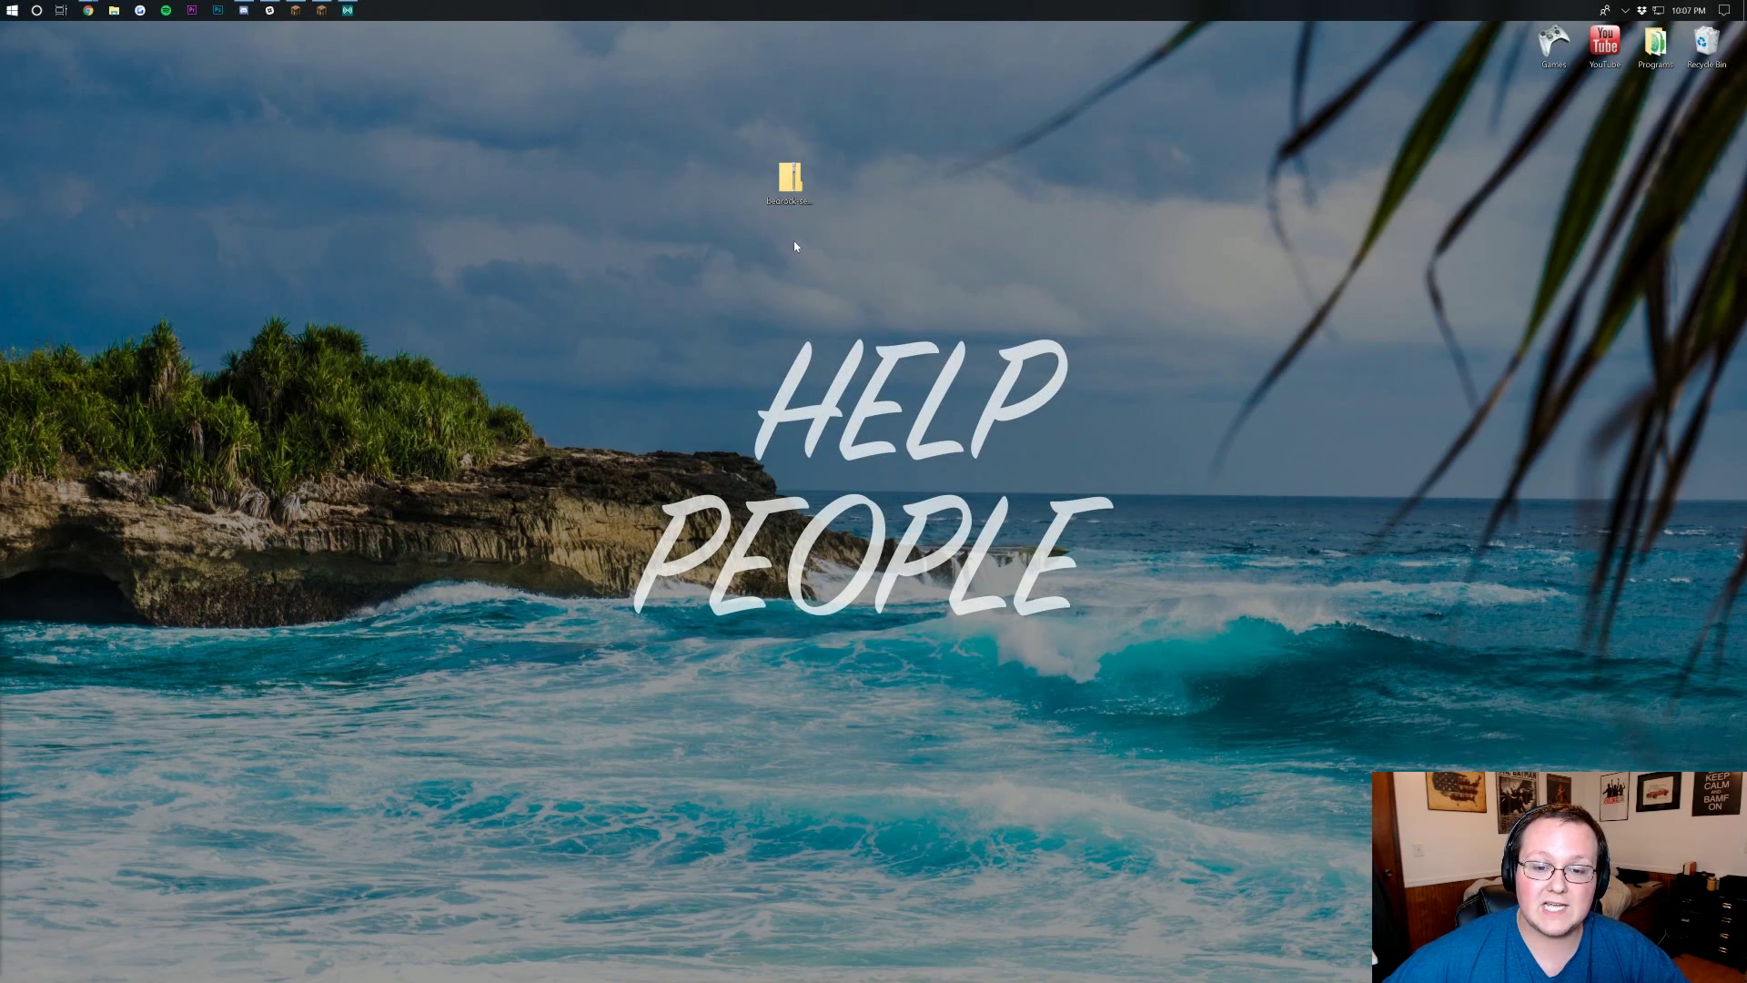
Extract the server zip into the default bedrock-server-1.8.0.24 desktop folder.
{"action": "right_click", "coordinate": [788, 183]}
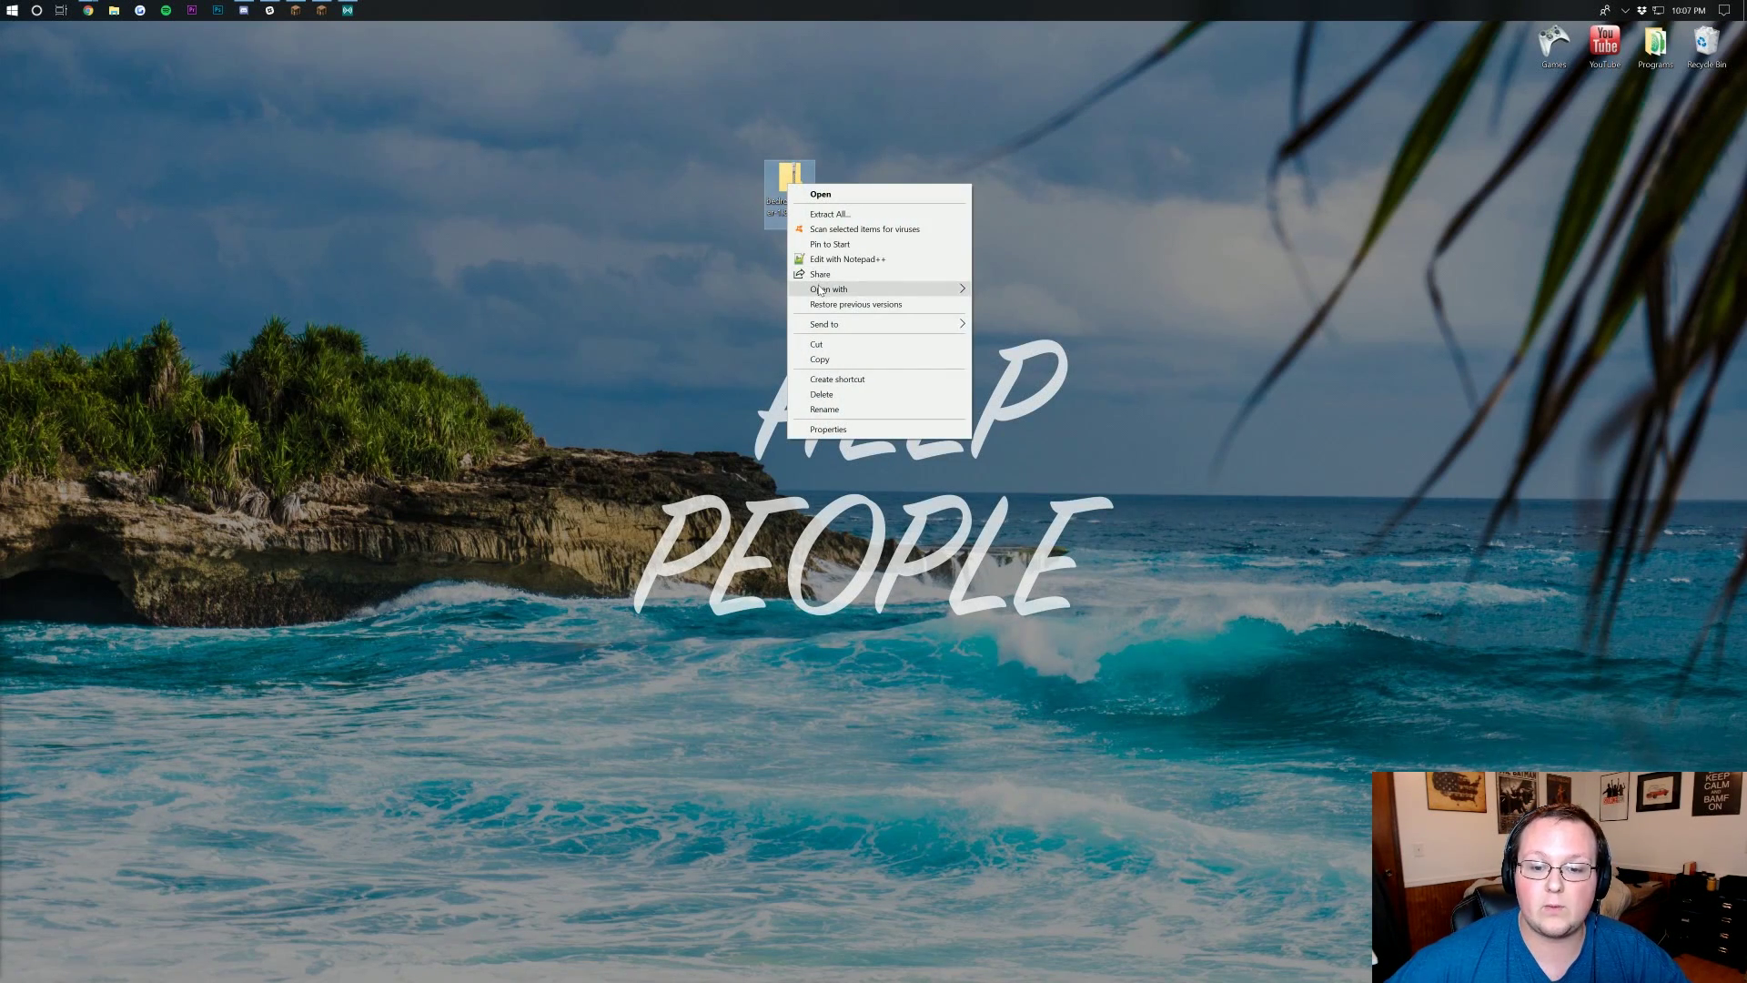
{"action": "left_click", "coordinate": [846, 212]}
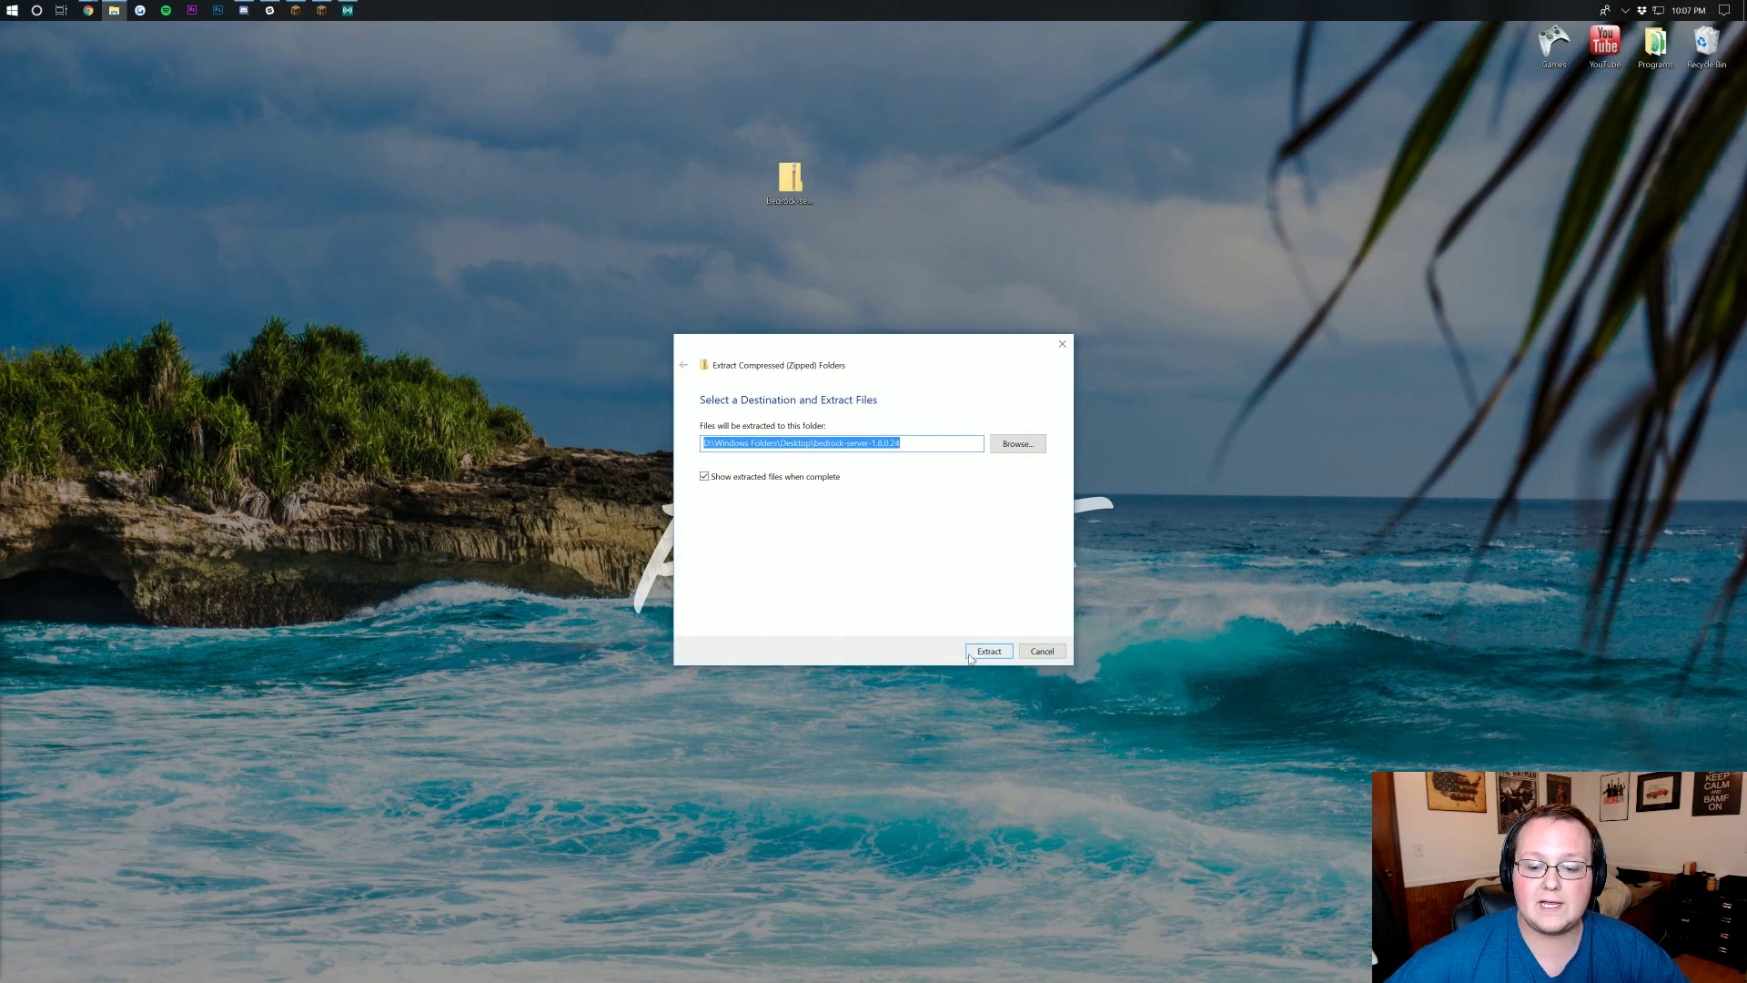
{"action": "left_click", "coordinate": [979, 652]}
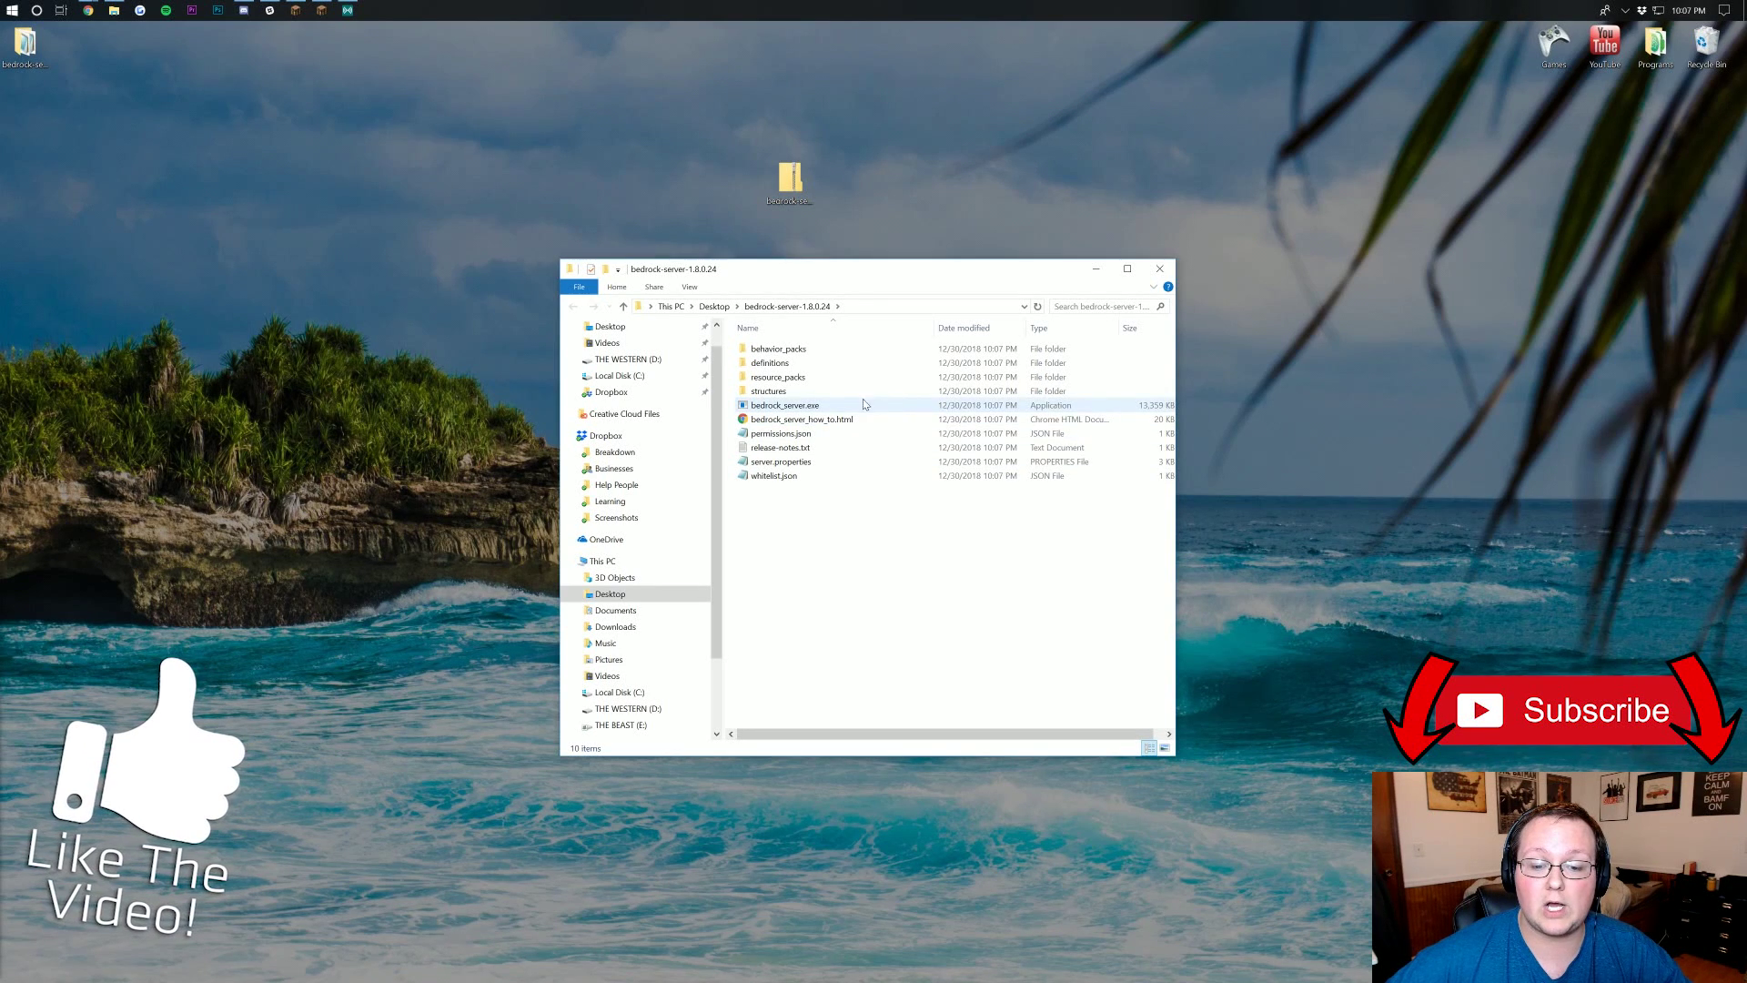
Run bedrock_server.exe past the security warning and allow it on private and public networks.
{"action": "mouse_move", "coordinate": [818, 415]}
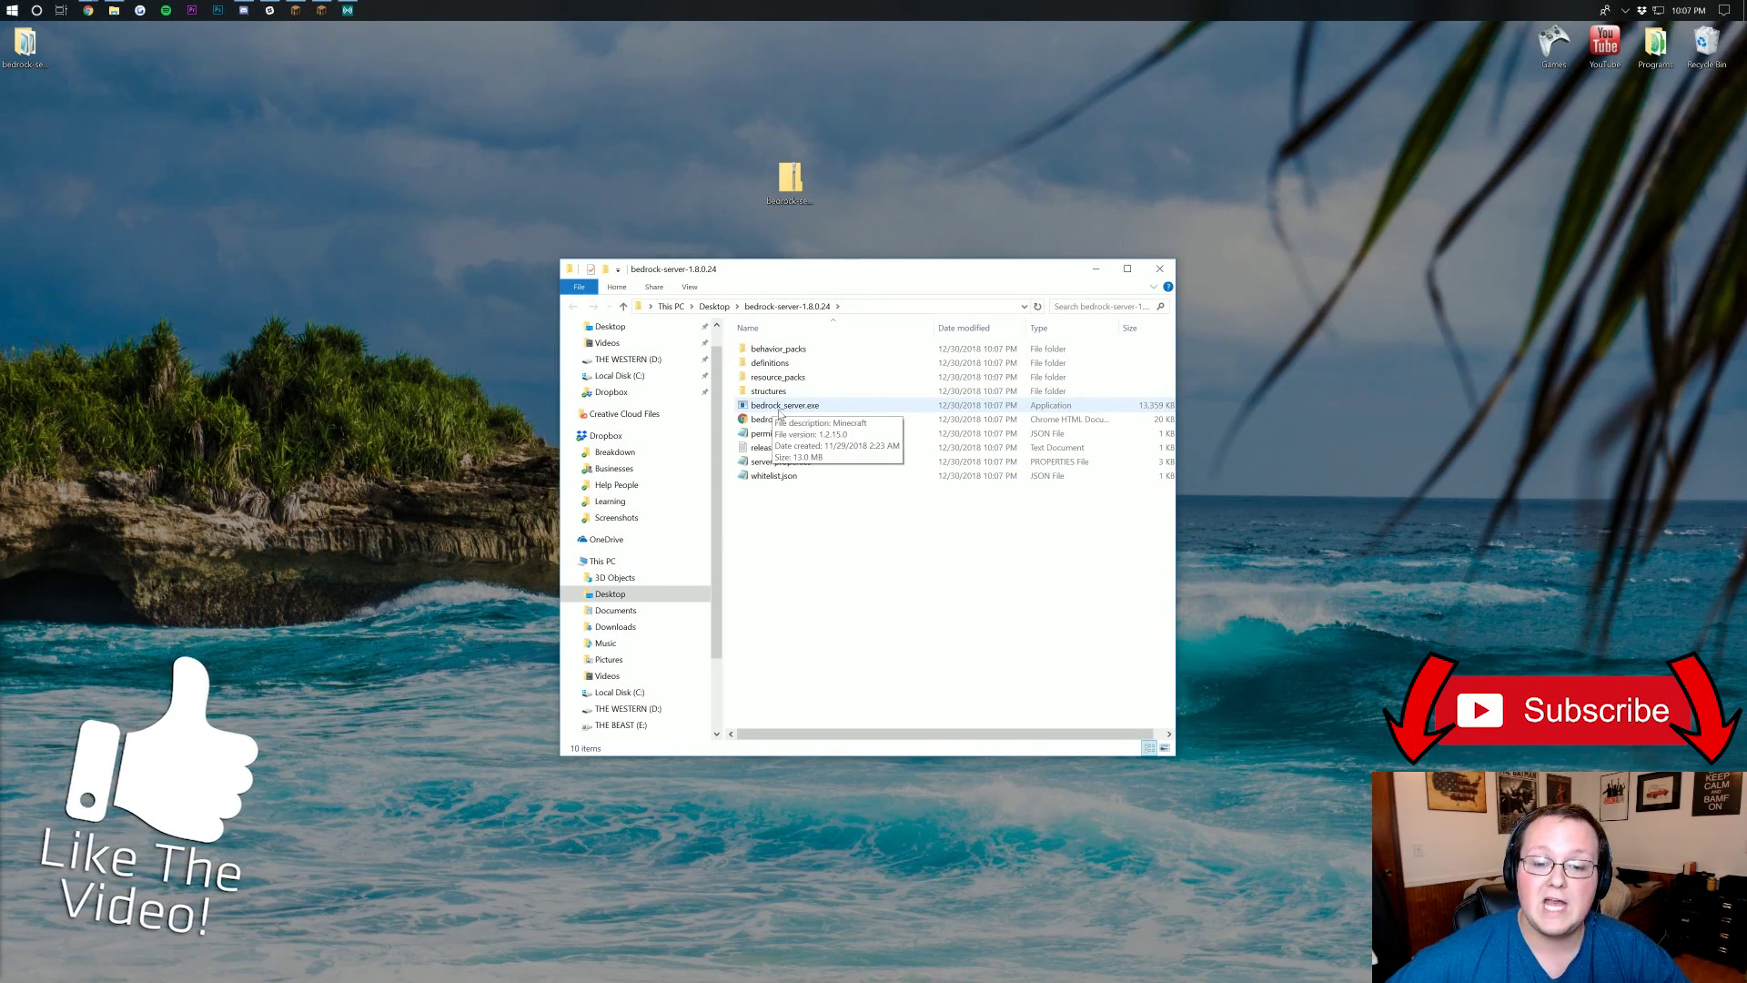
{"action": "double_click", "coordinate": [782, 407]}
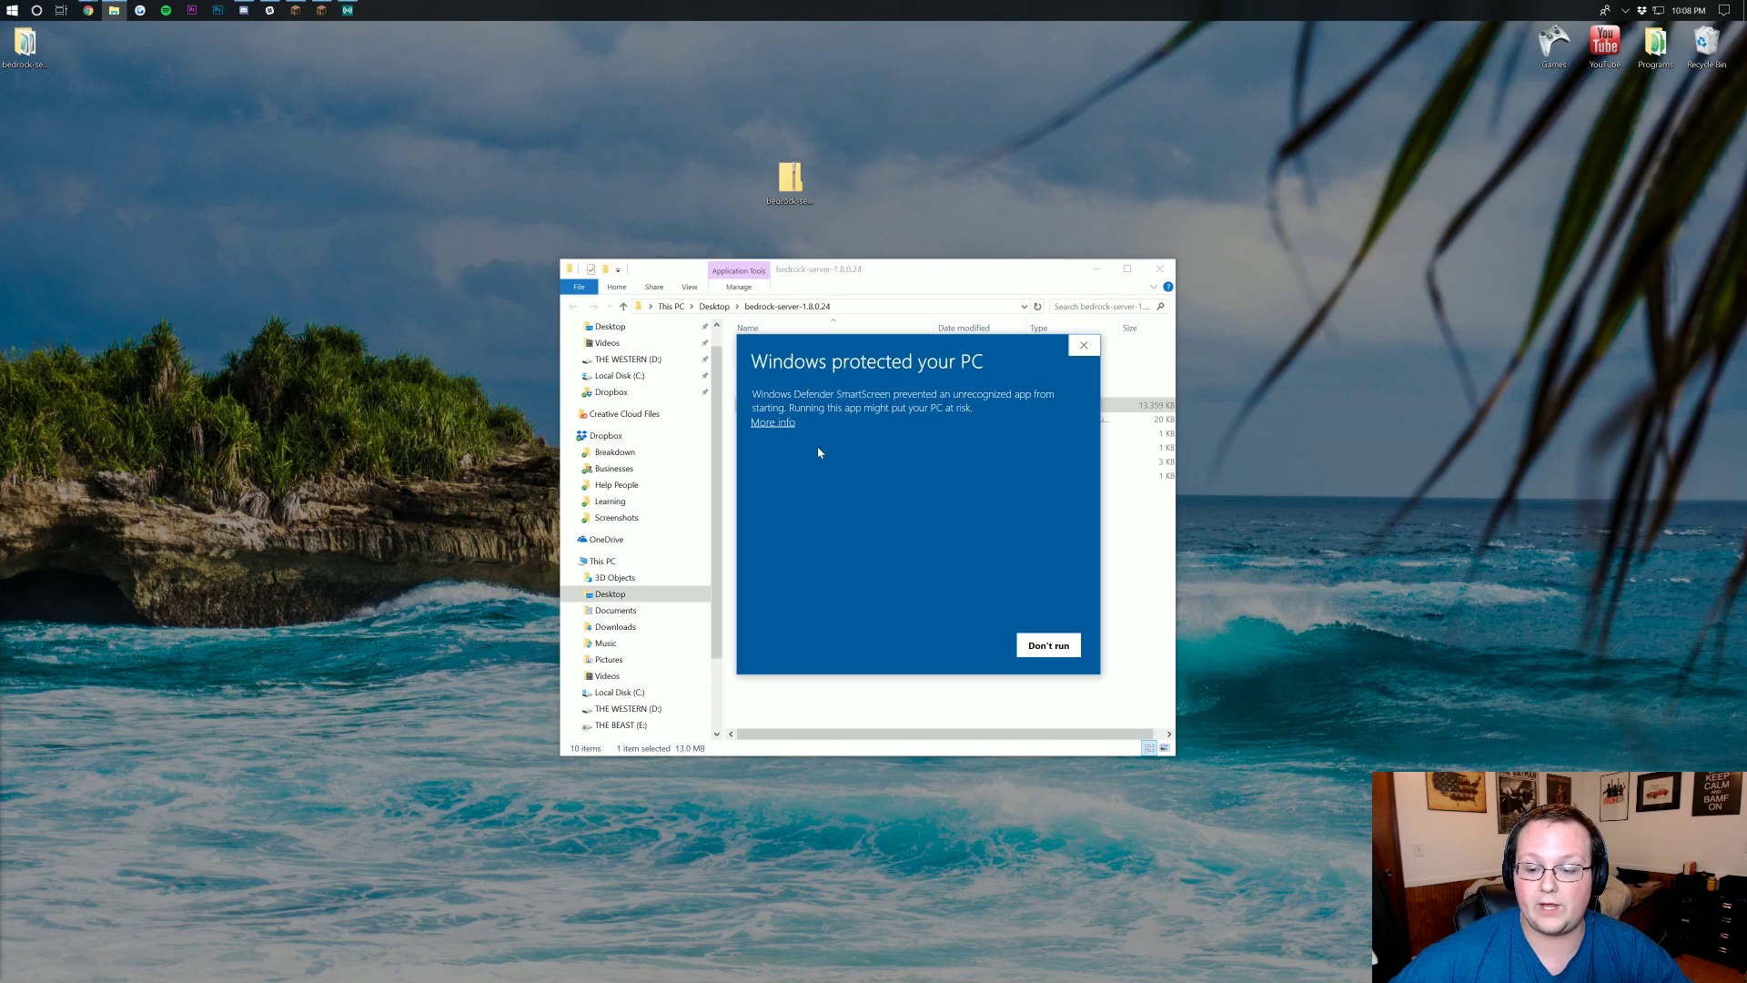
{"action": "left_click", "coordinate": [785, 425]}
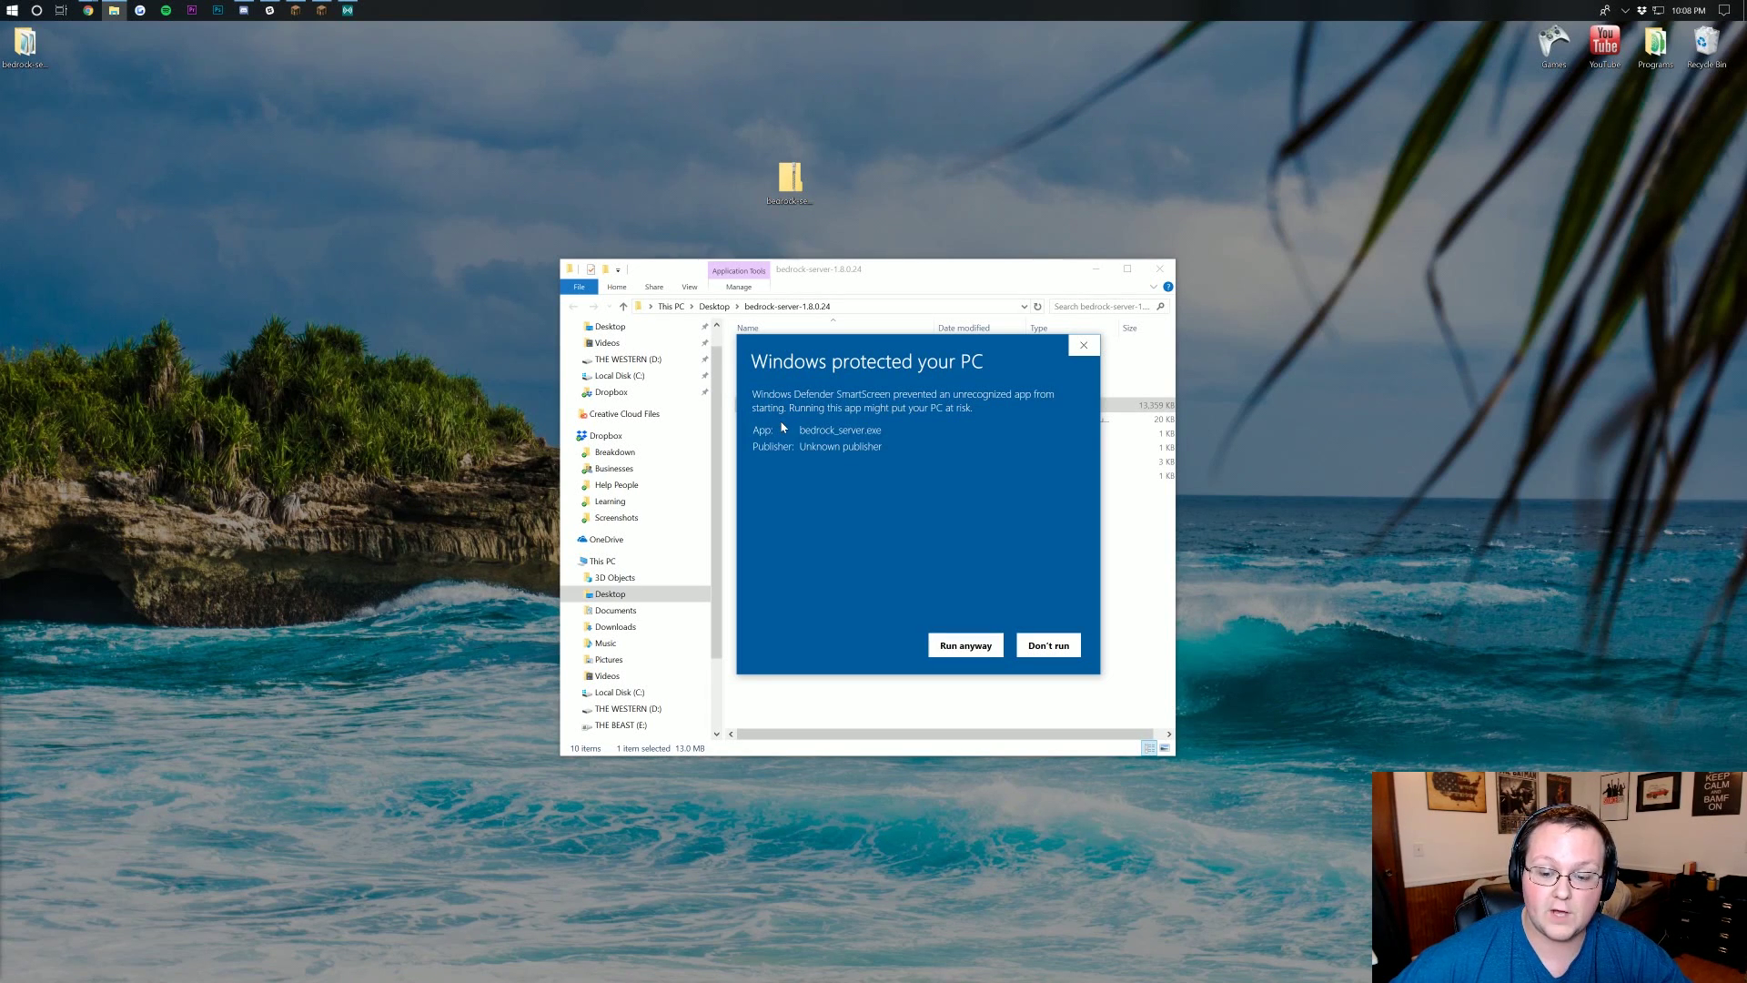
{"action": "left_click", "coordinate": [964, 645]}
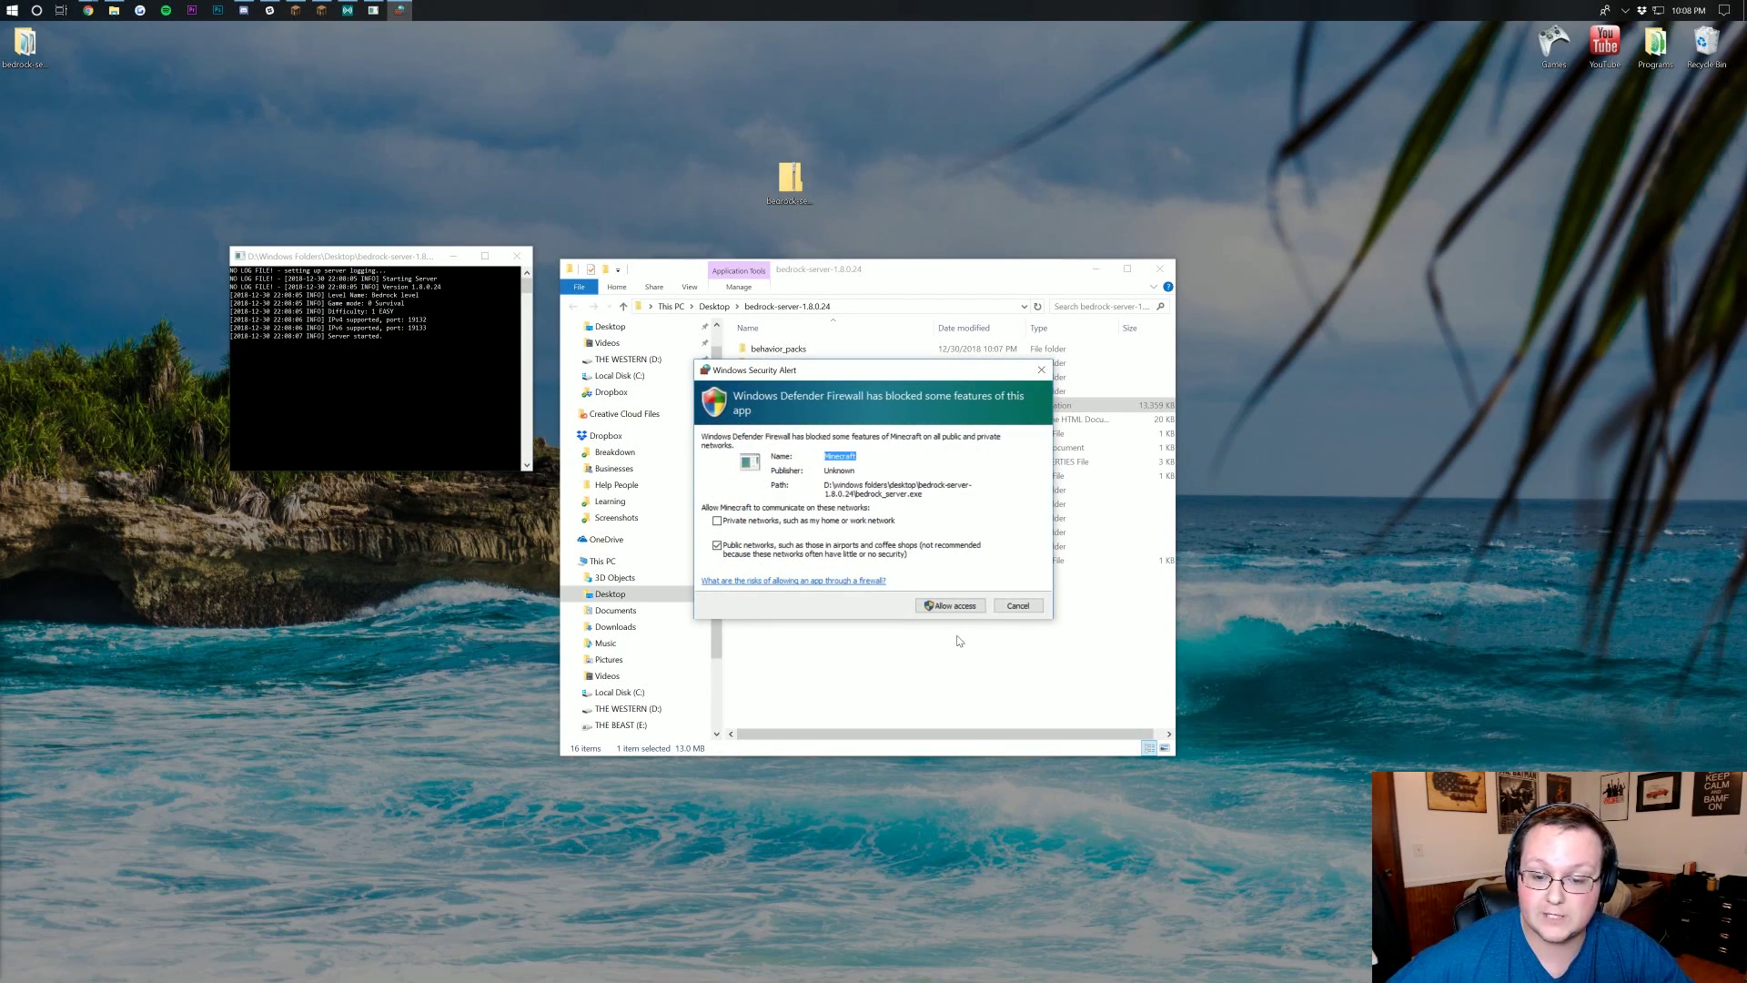
{"action": "left_click", "coordinate": [740, 525]}
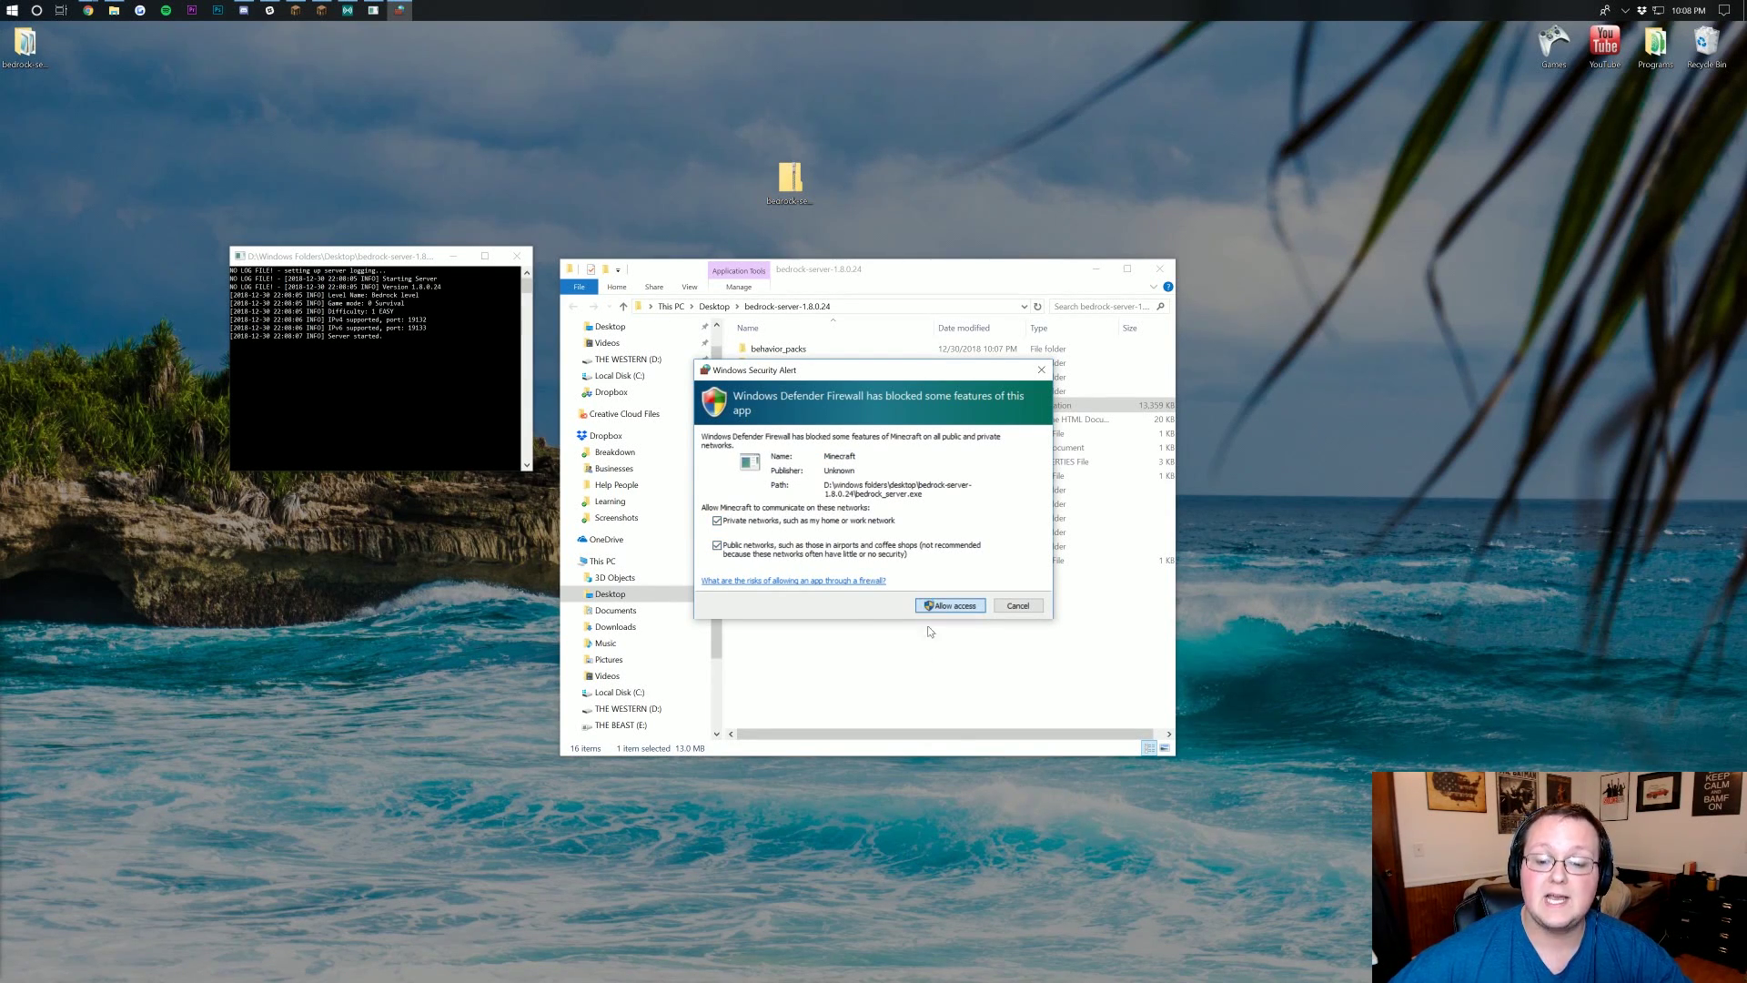
{"action": "key", "text": "Return"}
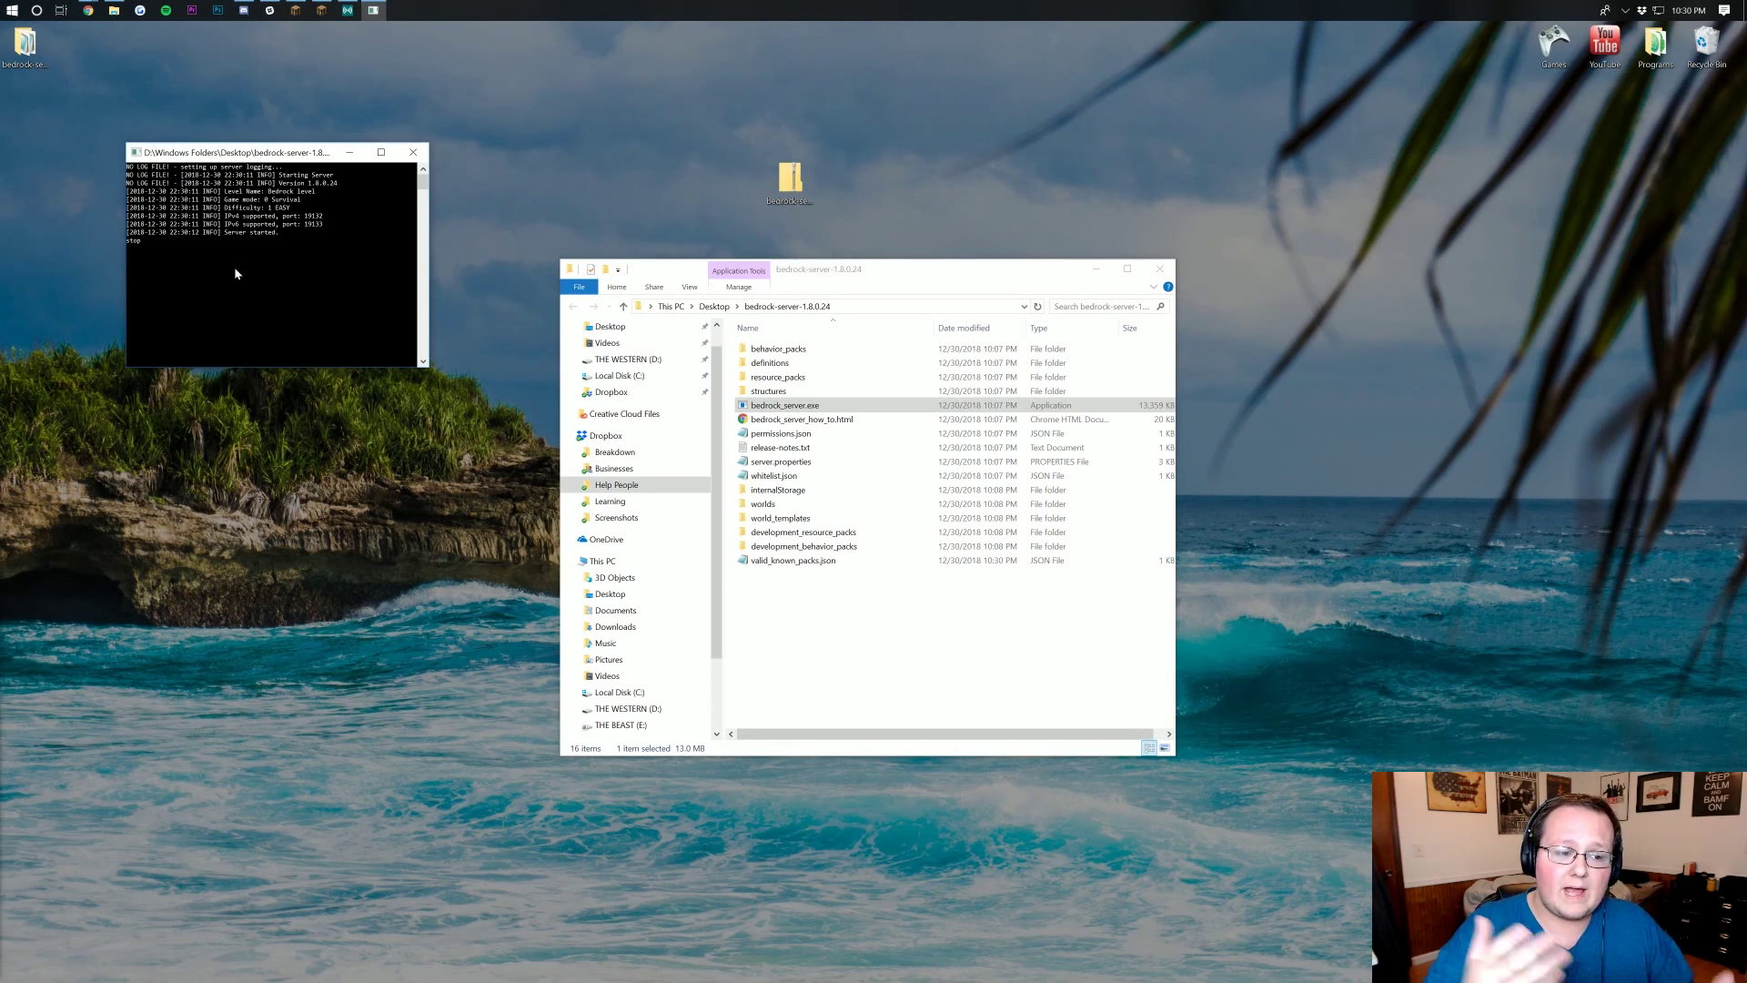
Correct the typed stop command and submit it to shut the server down.
{"action": "key", "text": "BackSpace"}
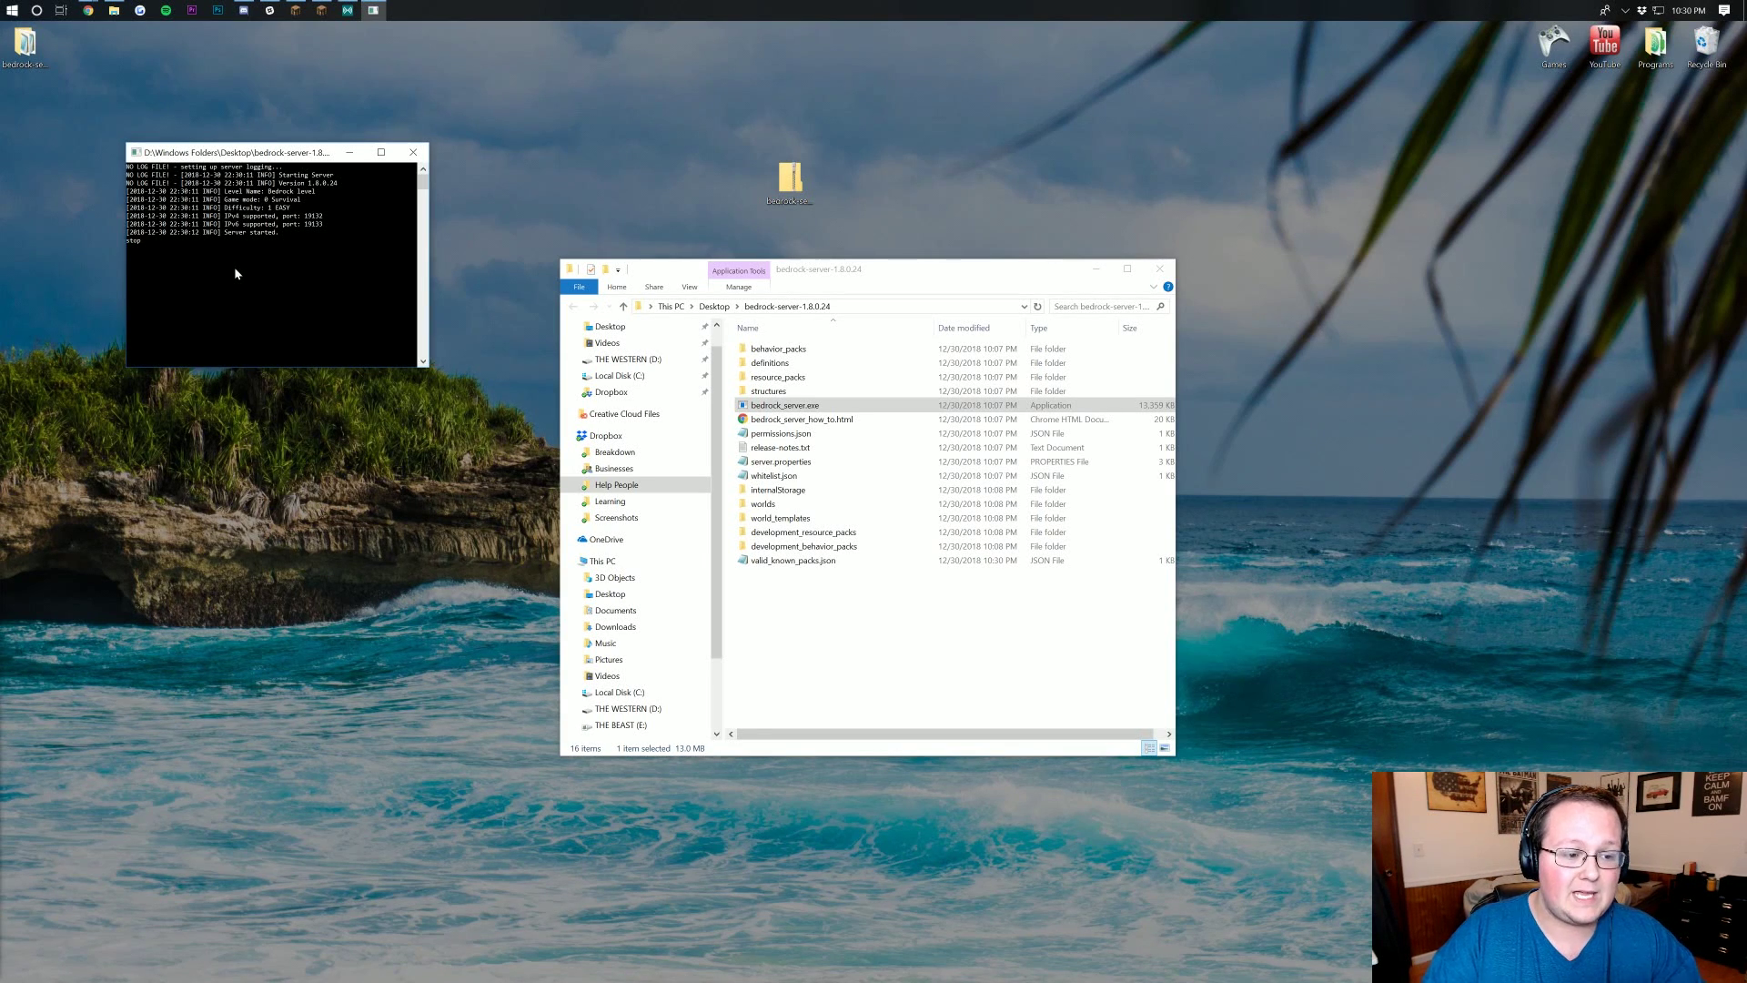
{"action": "key", "text": "Return"}
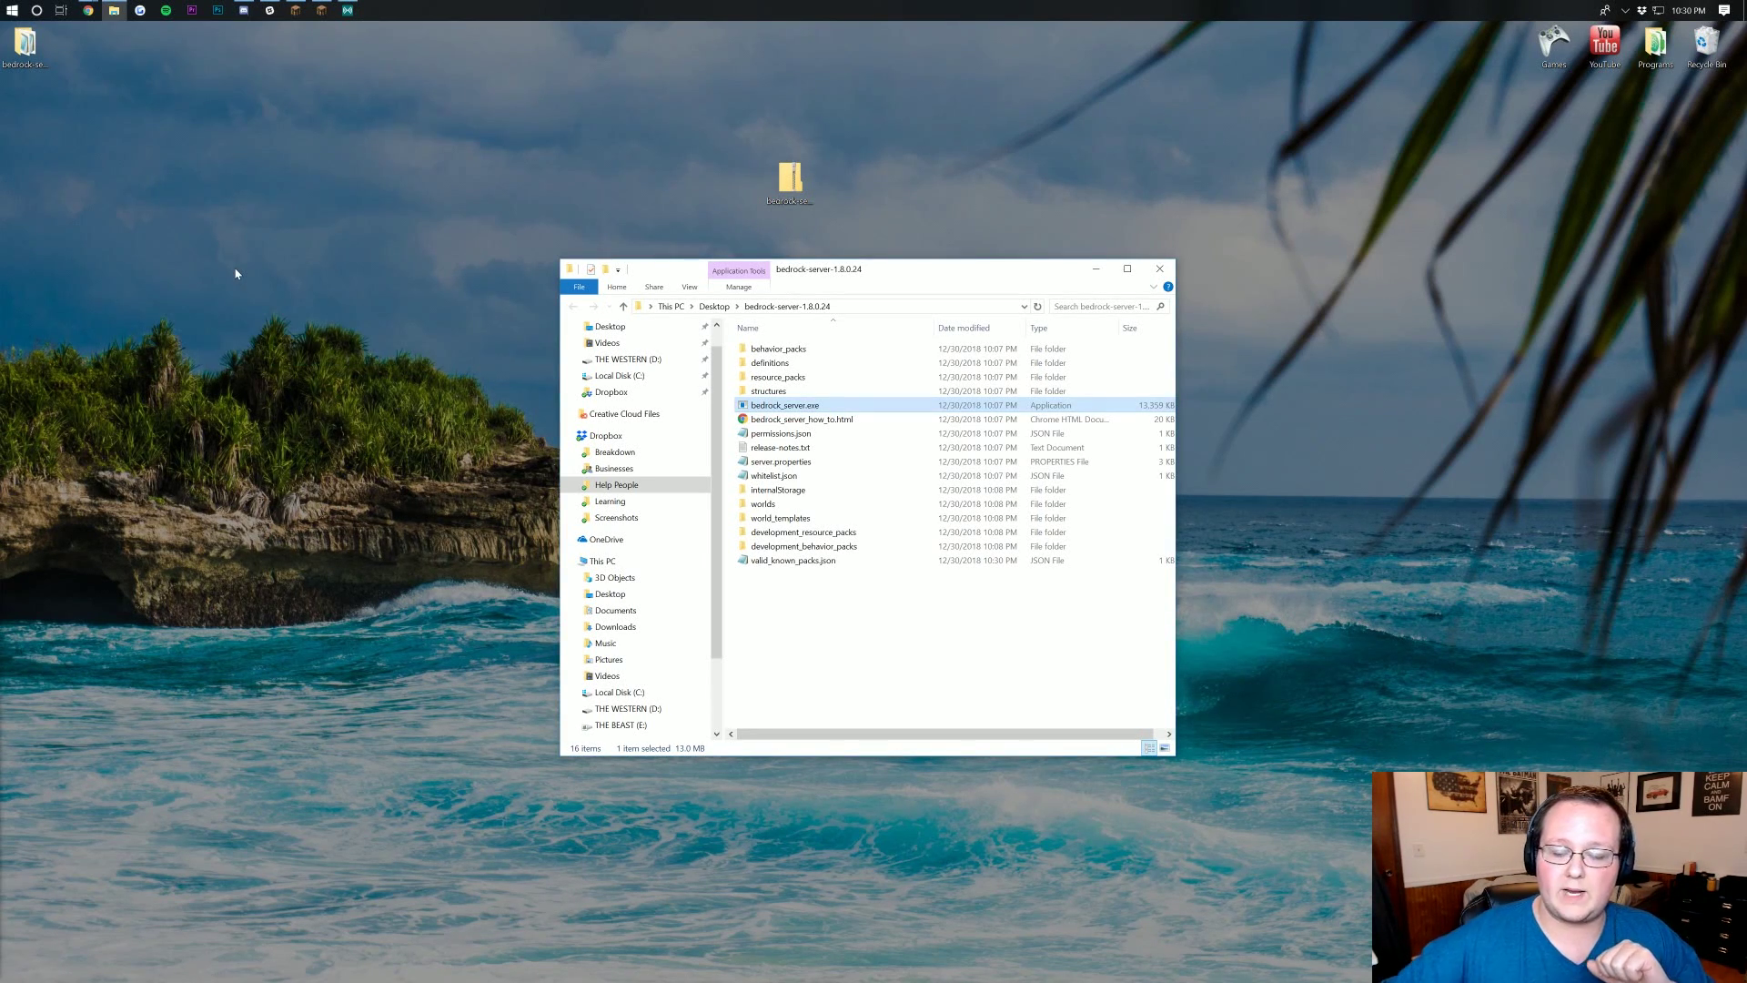
{"action": "left_click", "coordinate": [244, 268]}
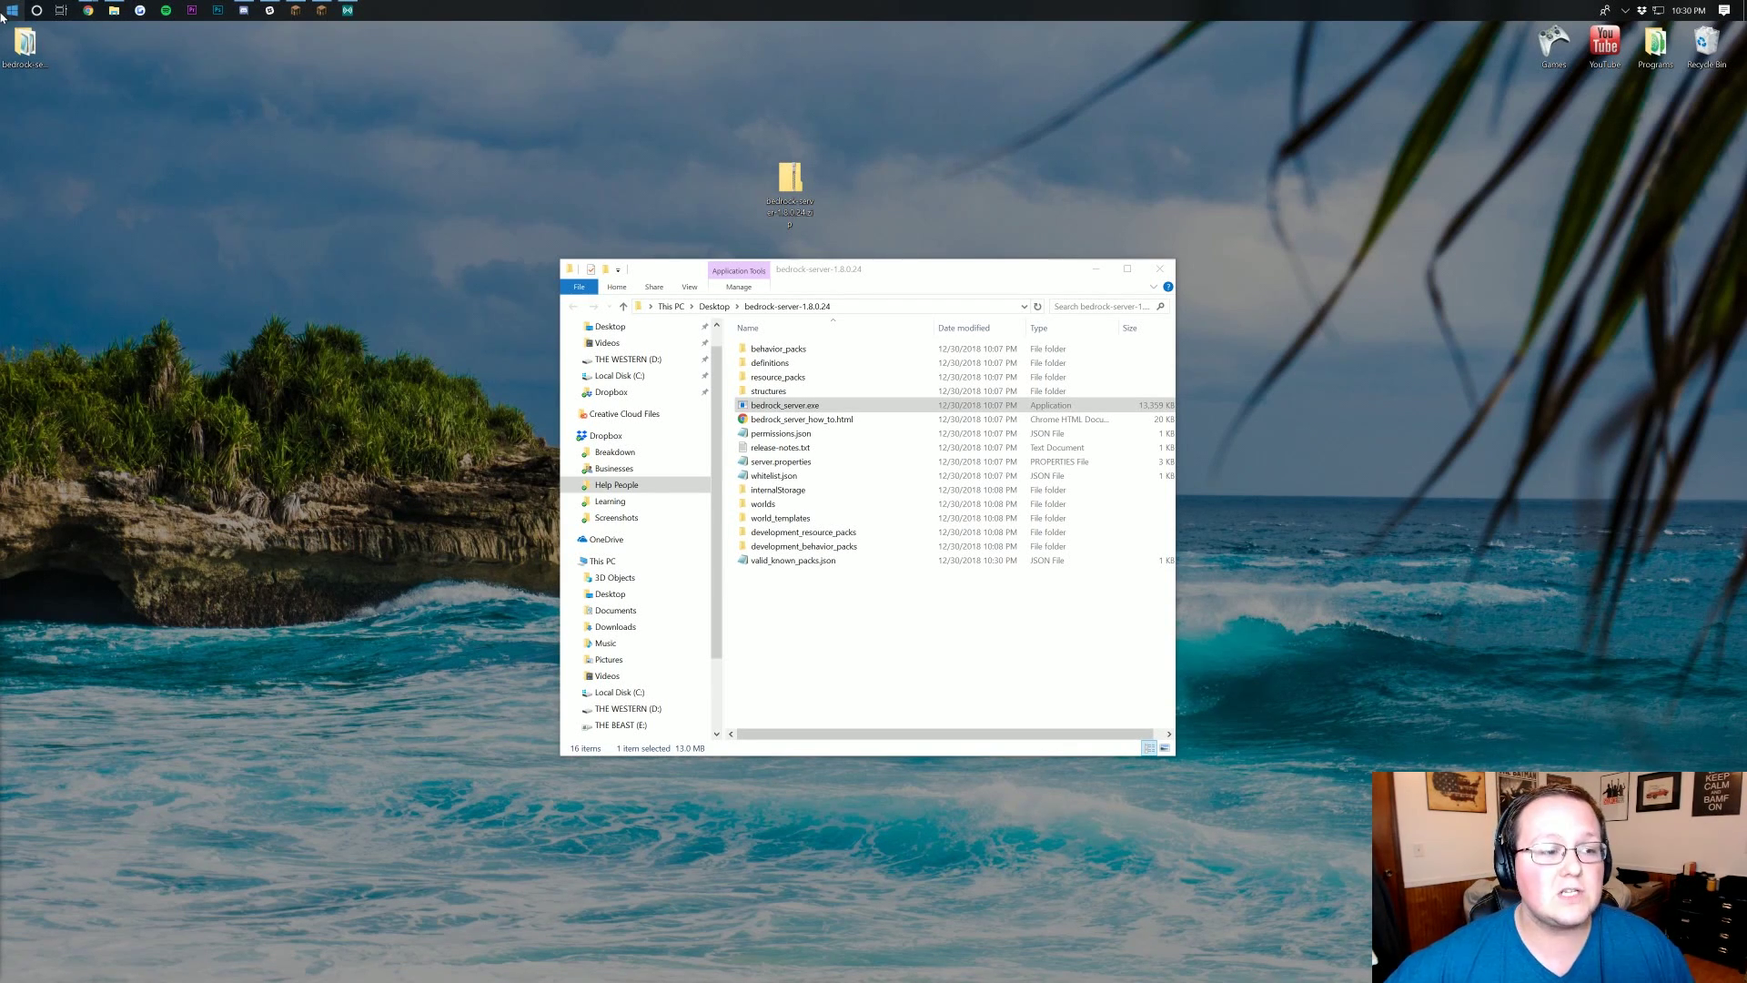
Run ipconfig in an administrator Command Prompt to show the IPv4 address and gateway 192.168.1.1.
{"action": "left_click", "coordinate": [11, 9]}
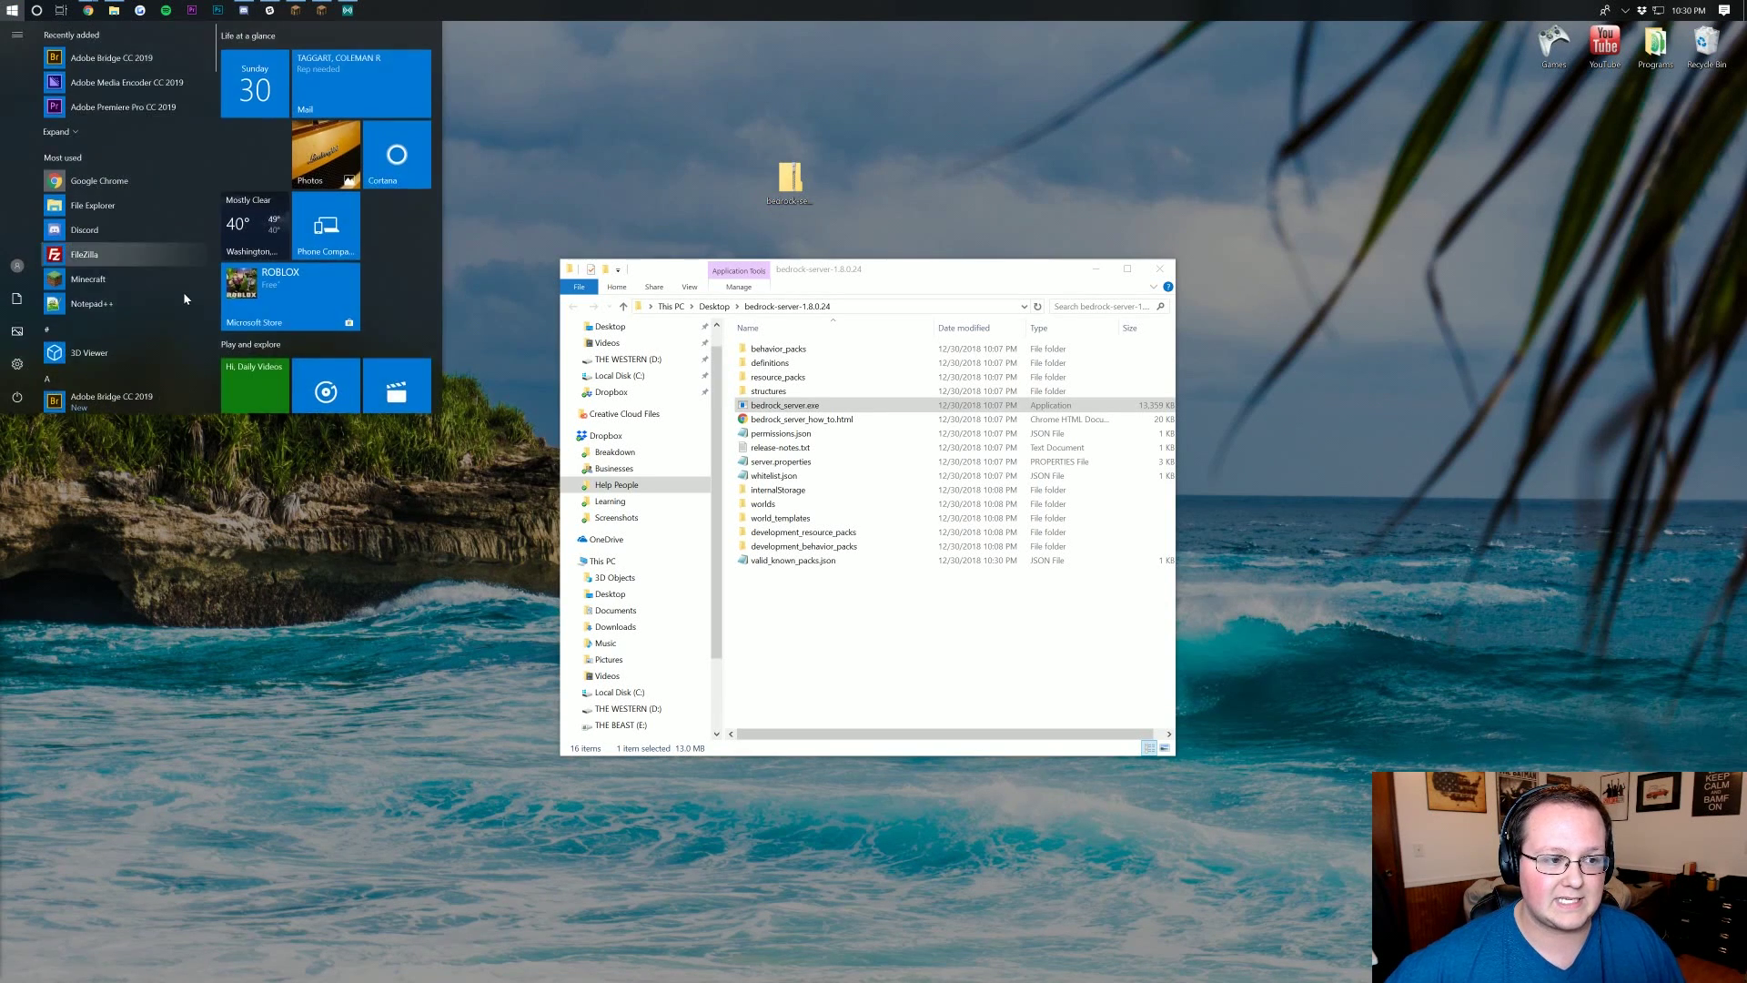
{"action": "type", "text": "cmd"}
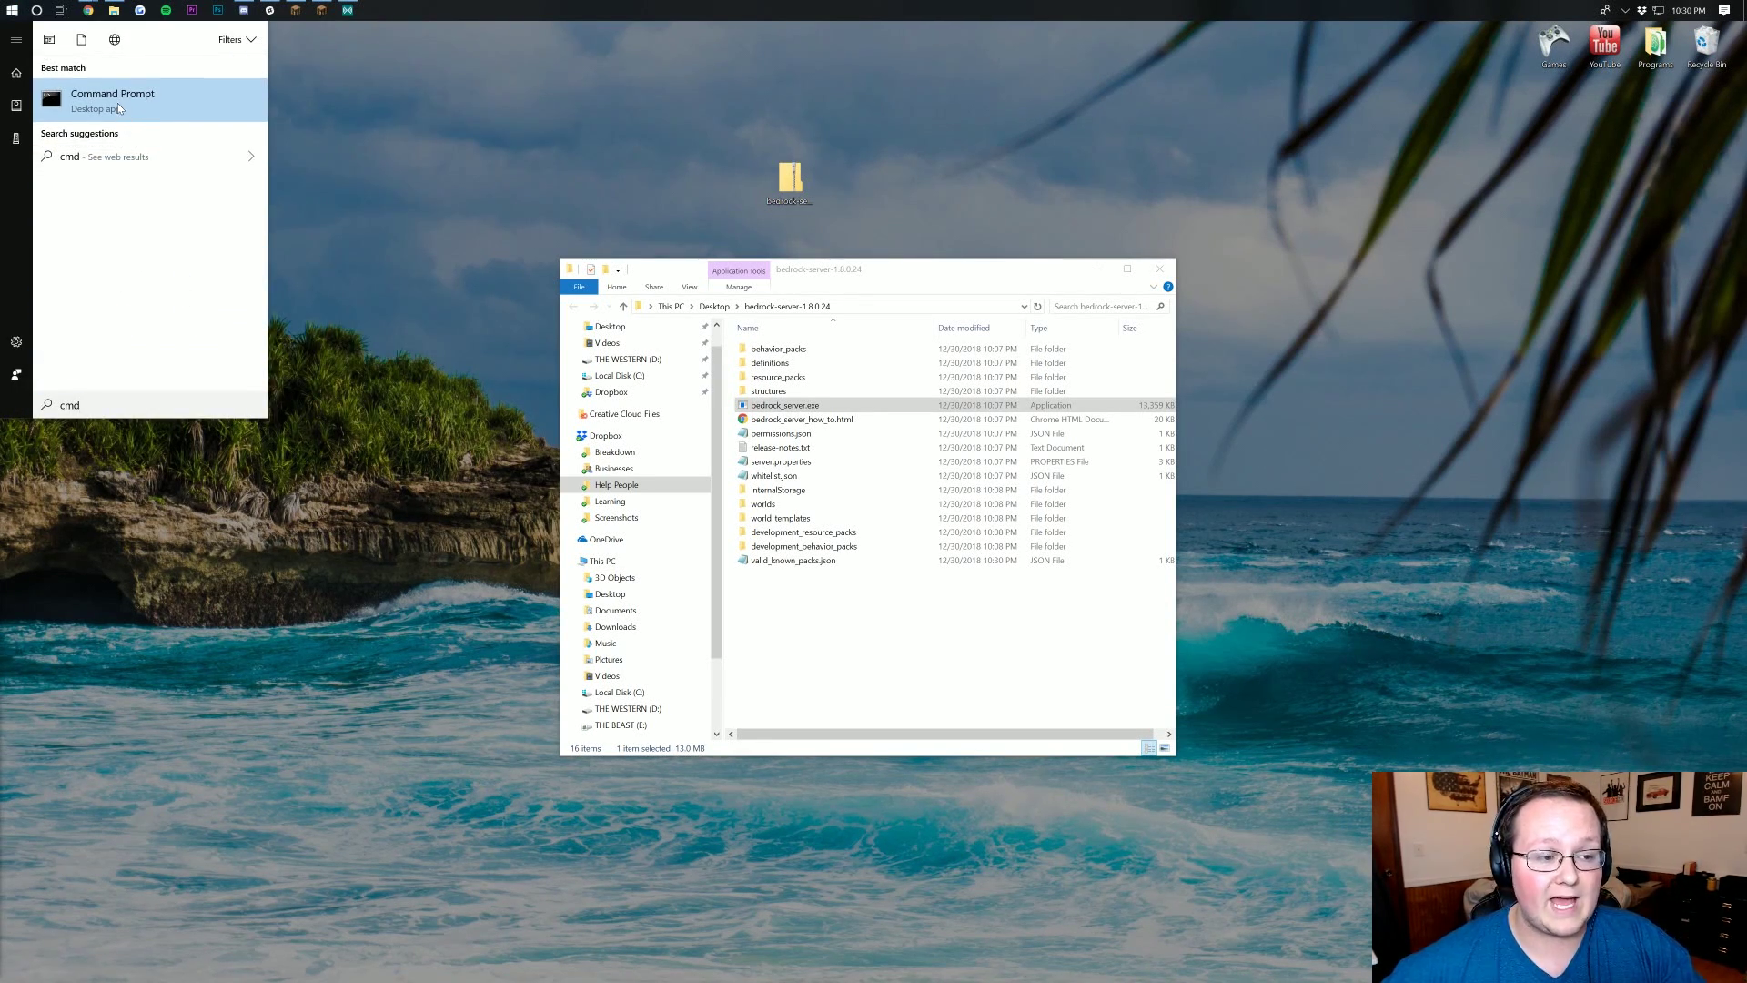
{"action": "right_click", "coordinate": [117, 102]}
{"action": "left_click", "coordinate": [159, 120]}
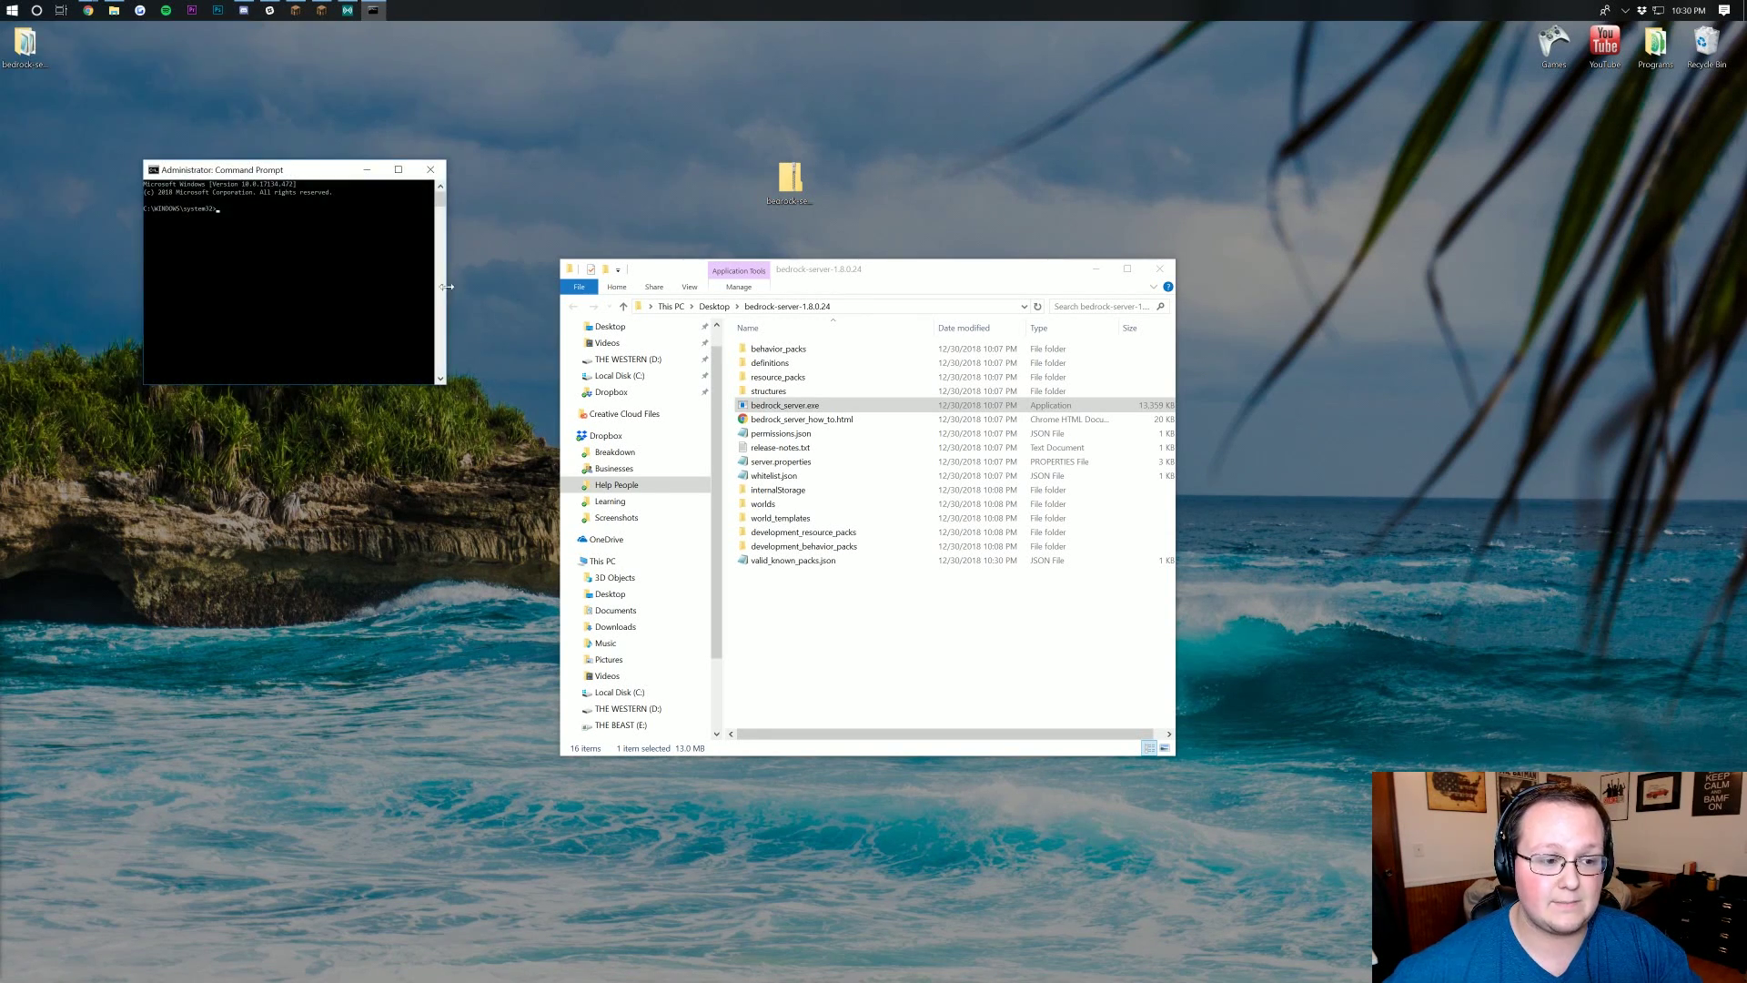
{"action": "type", "text": "ip c"}
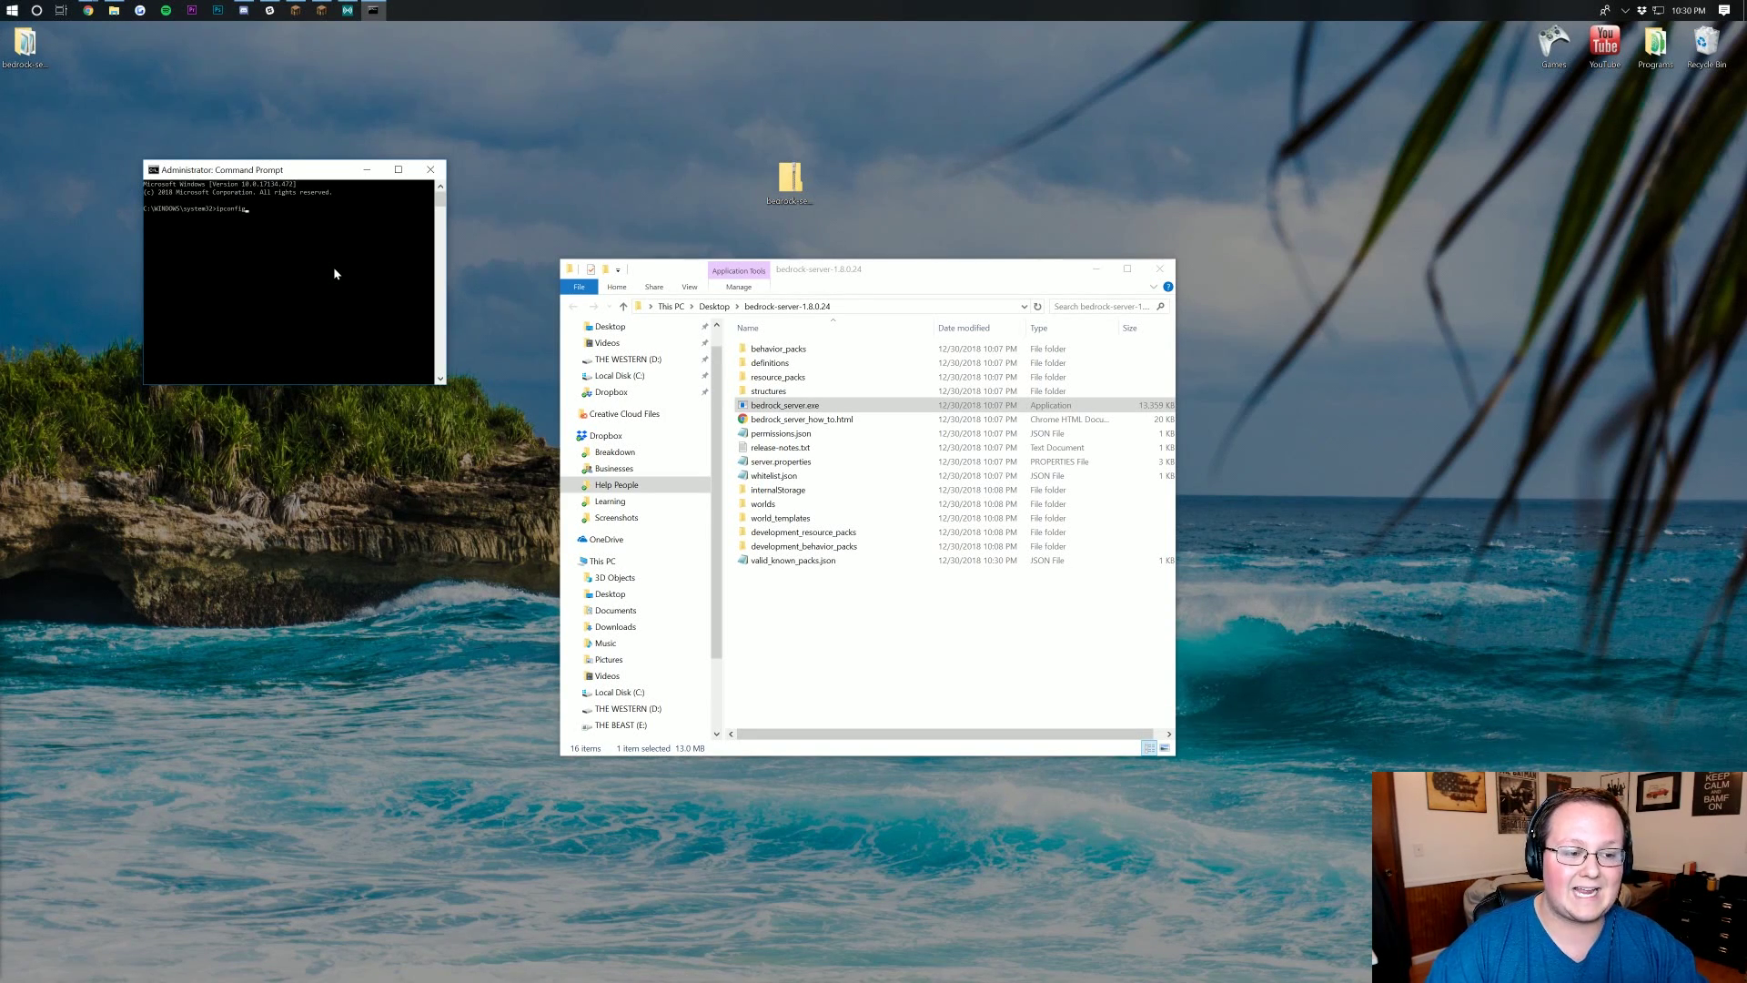
{"action": "key", "text": "Return"}
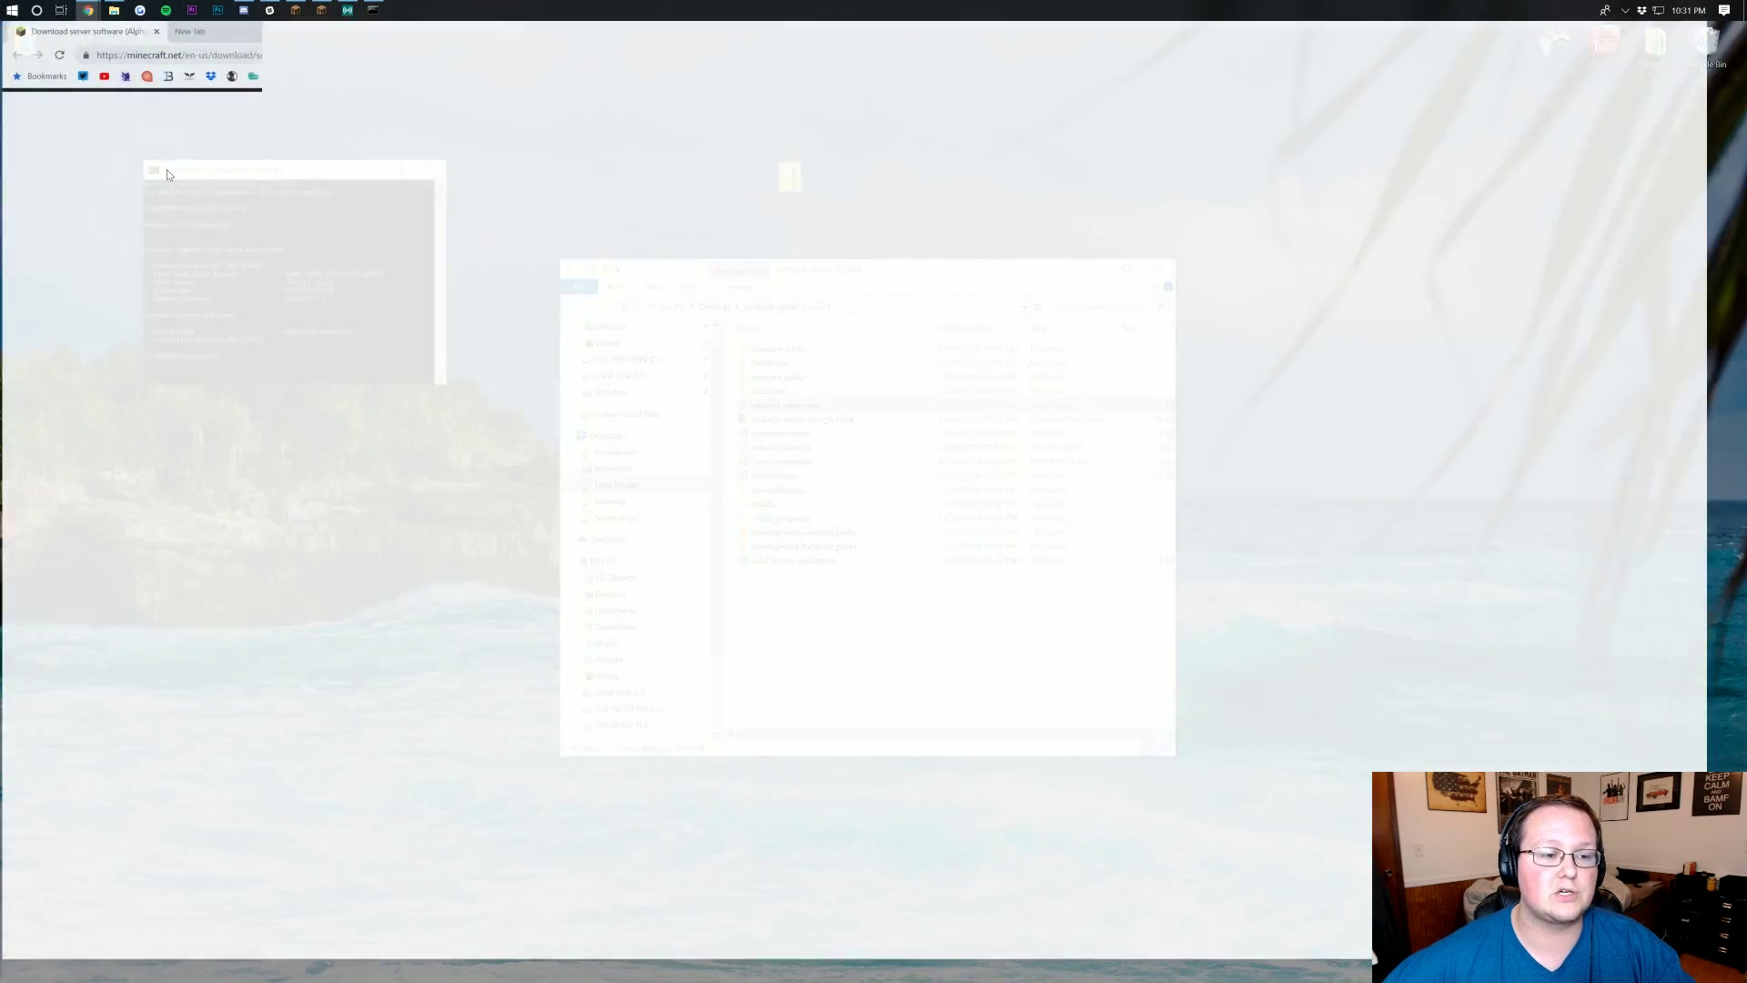
Load the router admin page at 192.168.1.1 in a new tab, then sign out.
{"action": "left_click", "coordinate": [155, 69]}
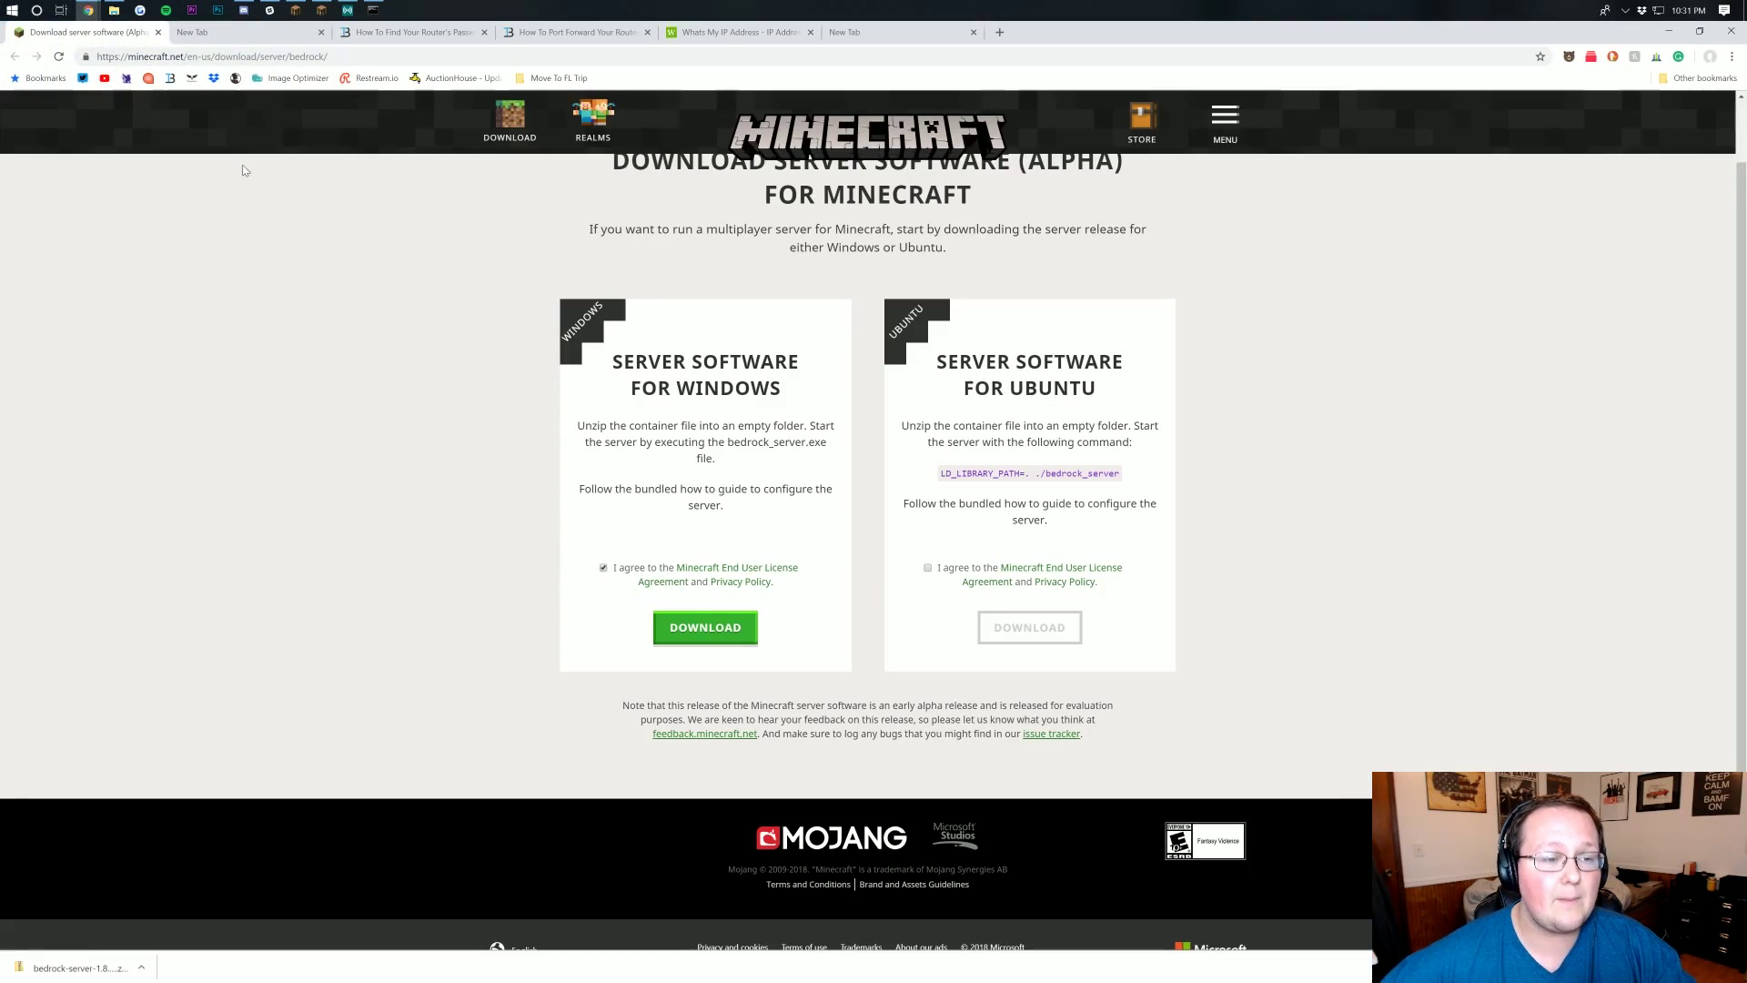
{"action": "left_click", "coordinate": [245, 41]}
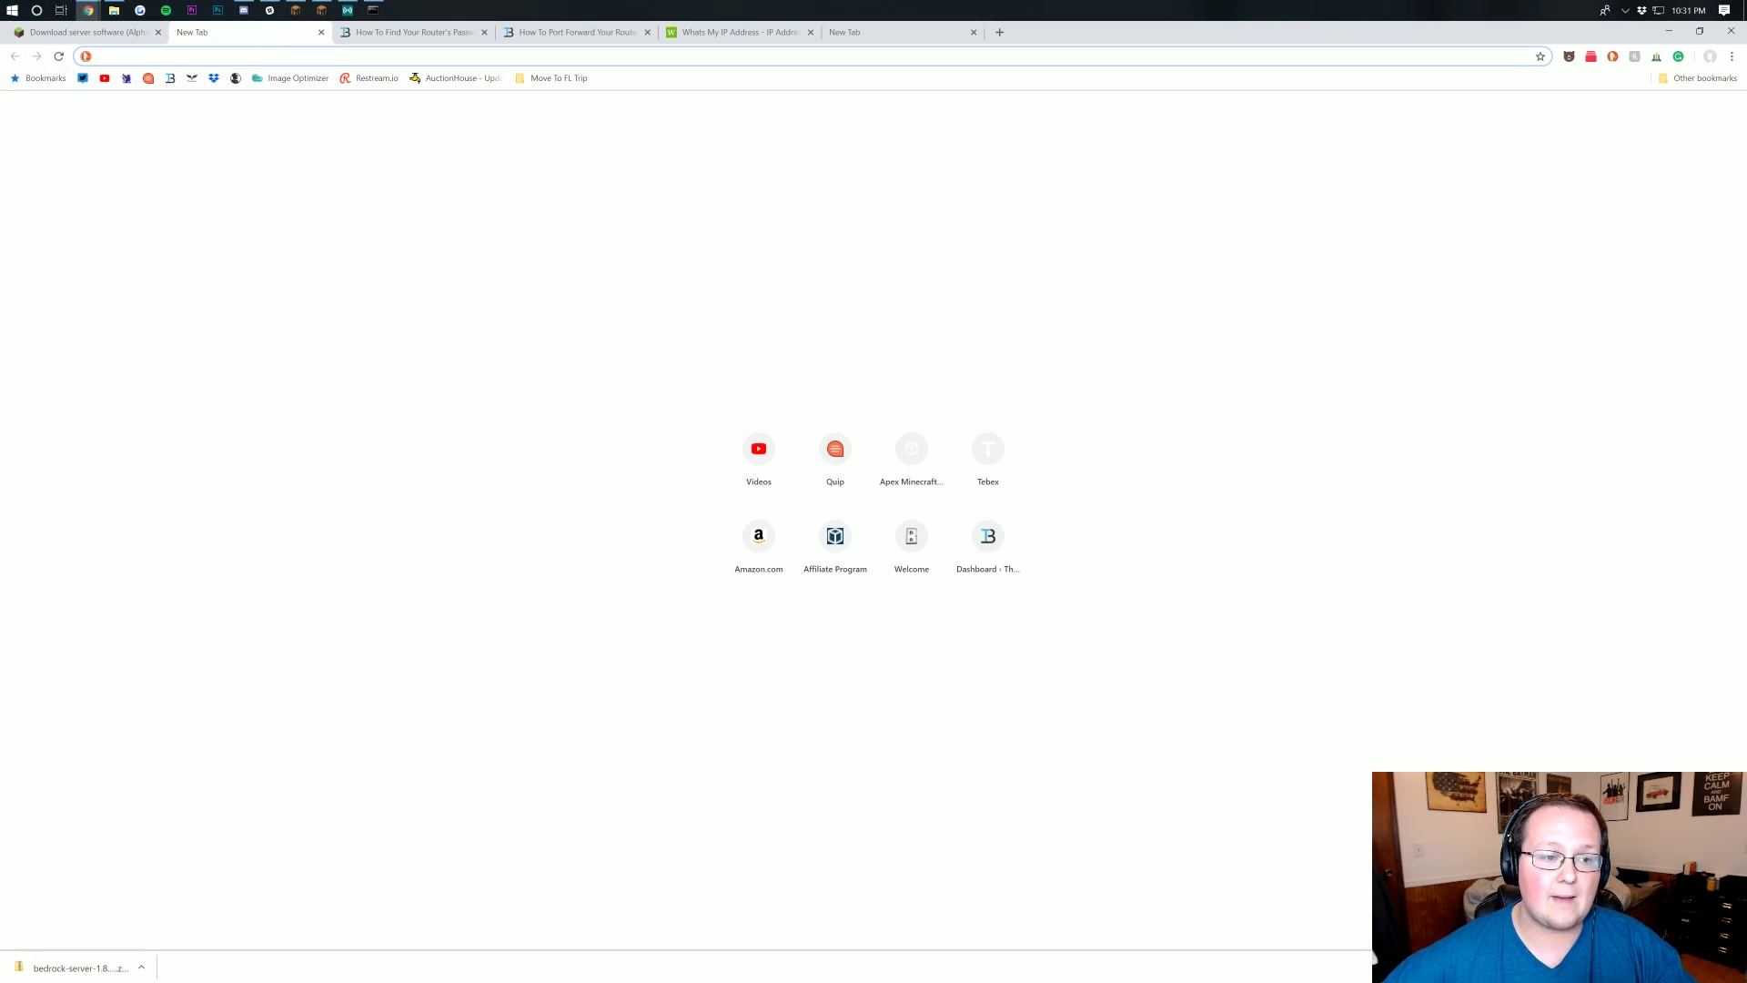
{"action": "left_click", "coordinate": [375, 7]}
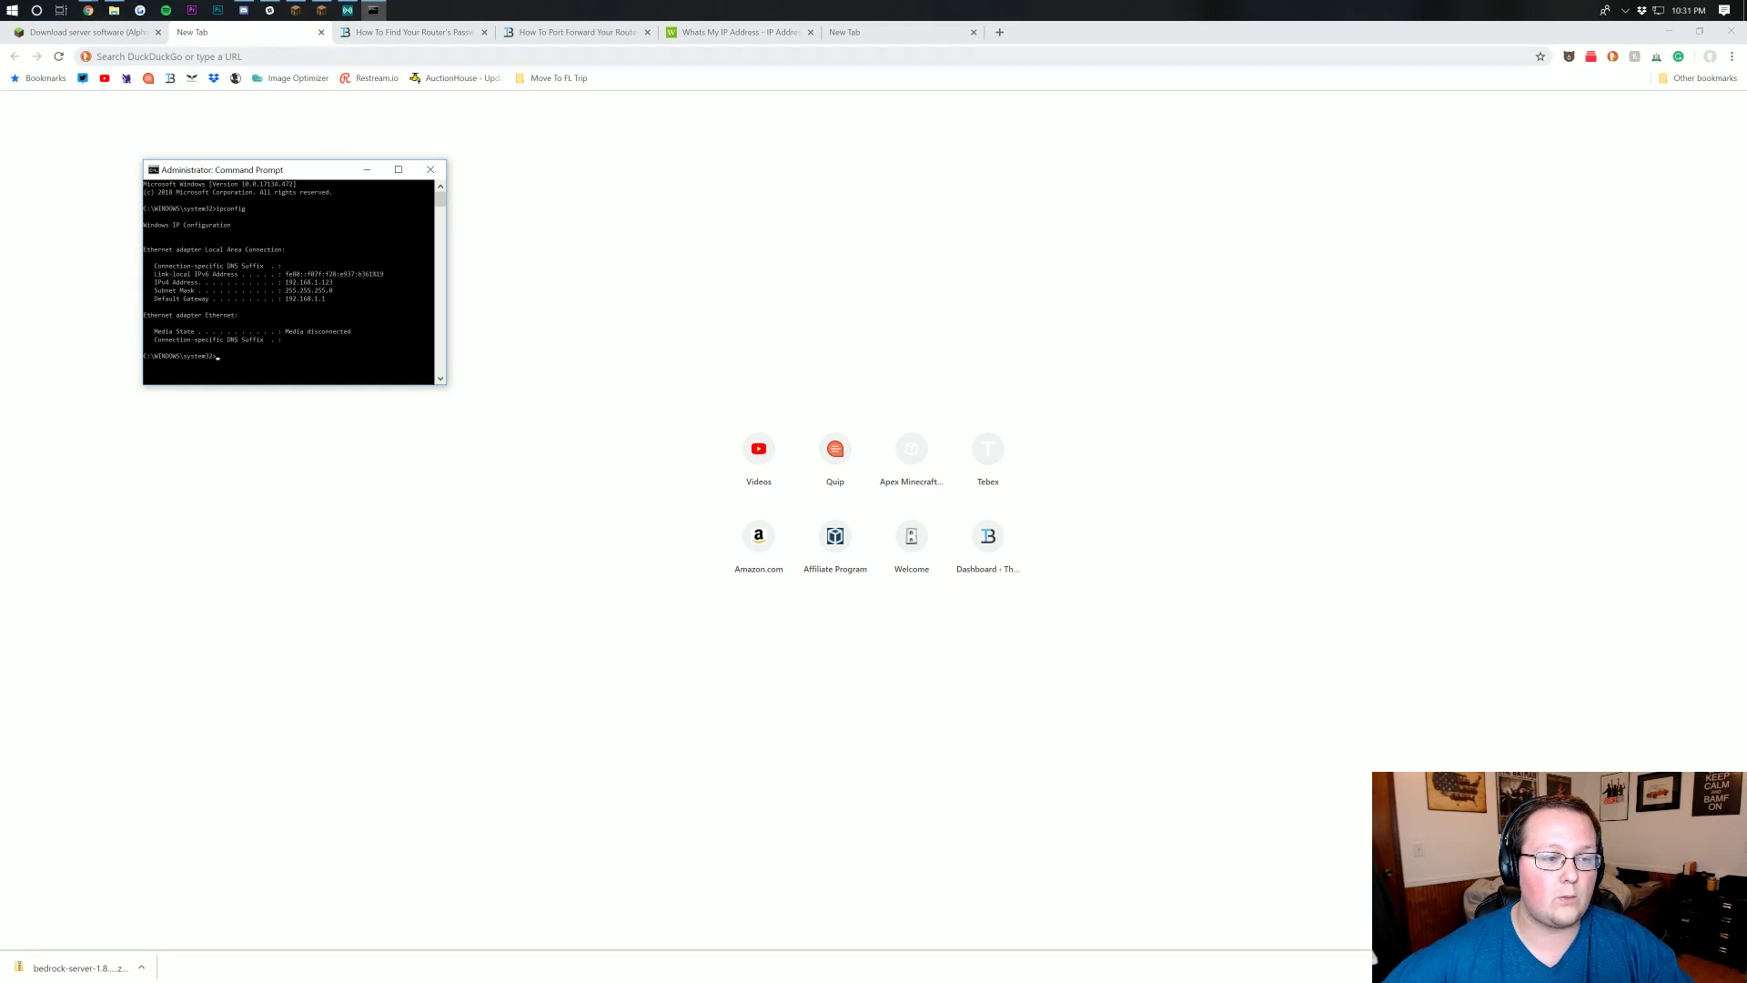
{"action": "left_click", "coordinate": [193, 72]}
{"action": "type", "text": "192.1"}
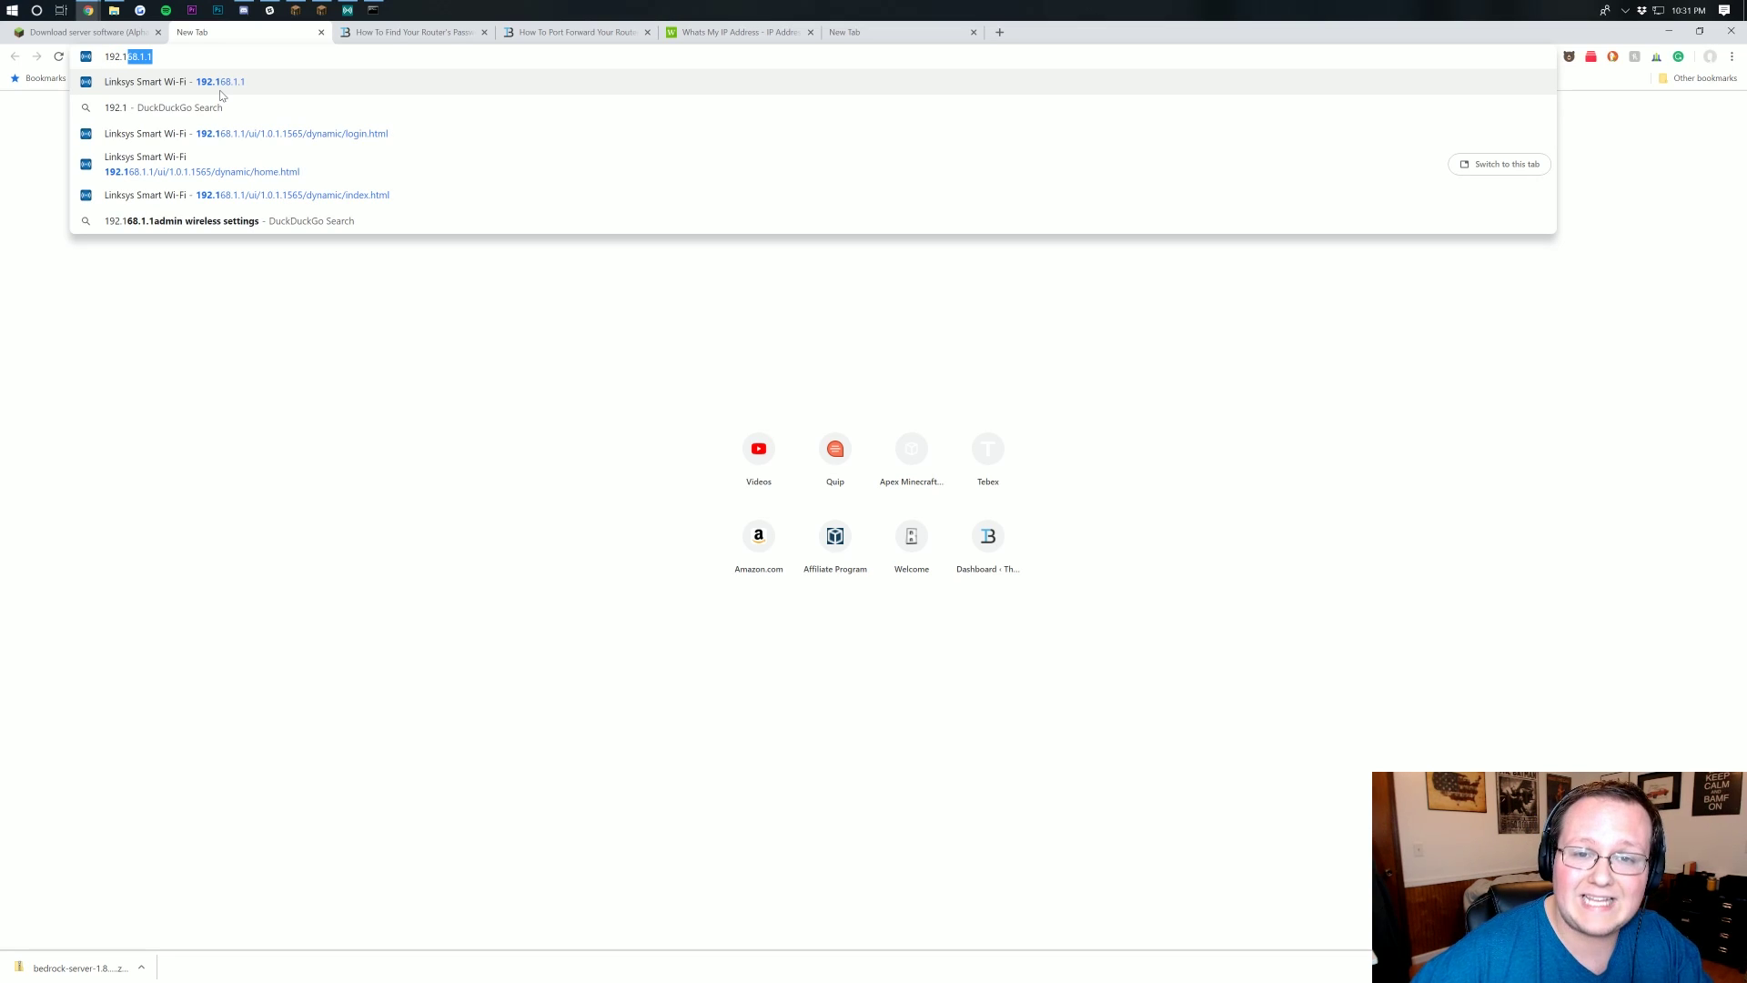
{"action": "type", "text": "68.1.1"}
{"action": "key", "text": "Return"}
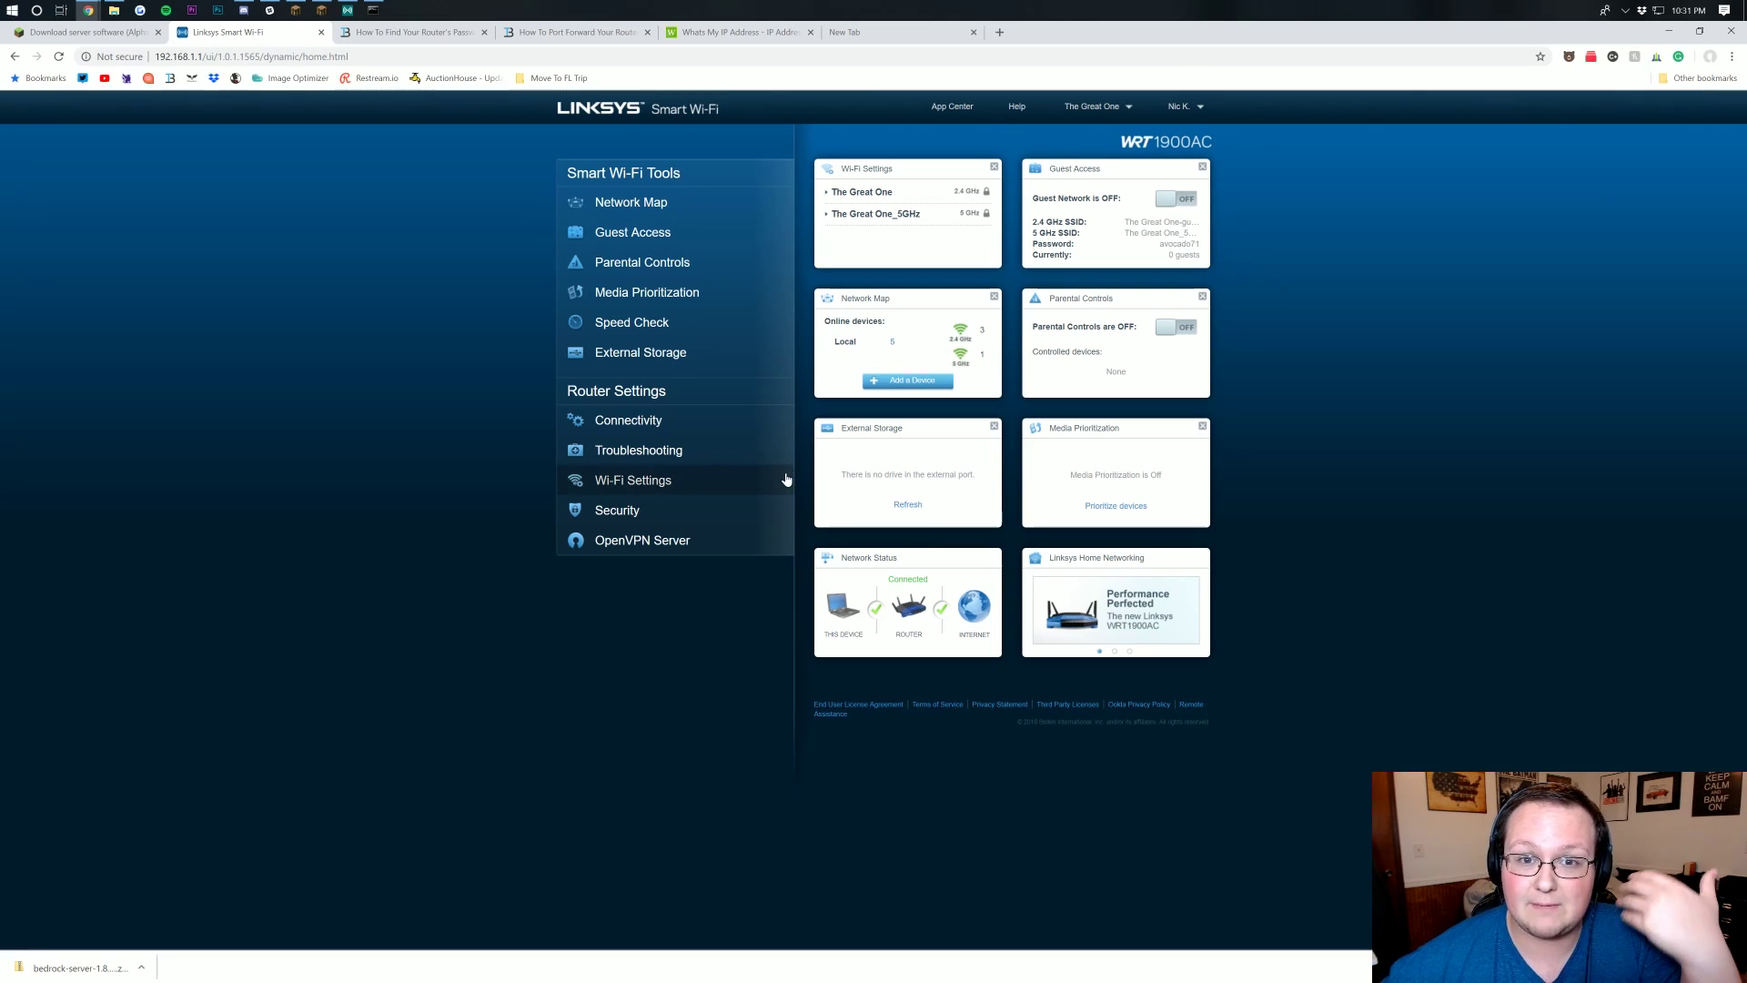
{"action": "left_click", "coordinate": [1183, 106]}
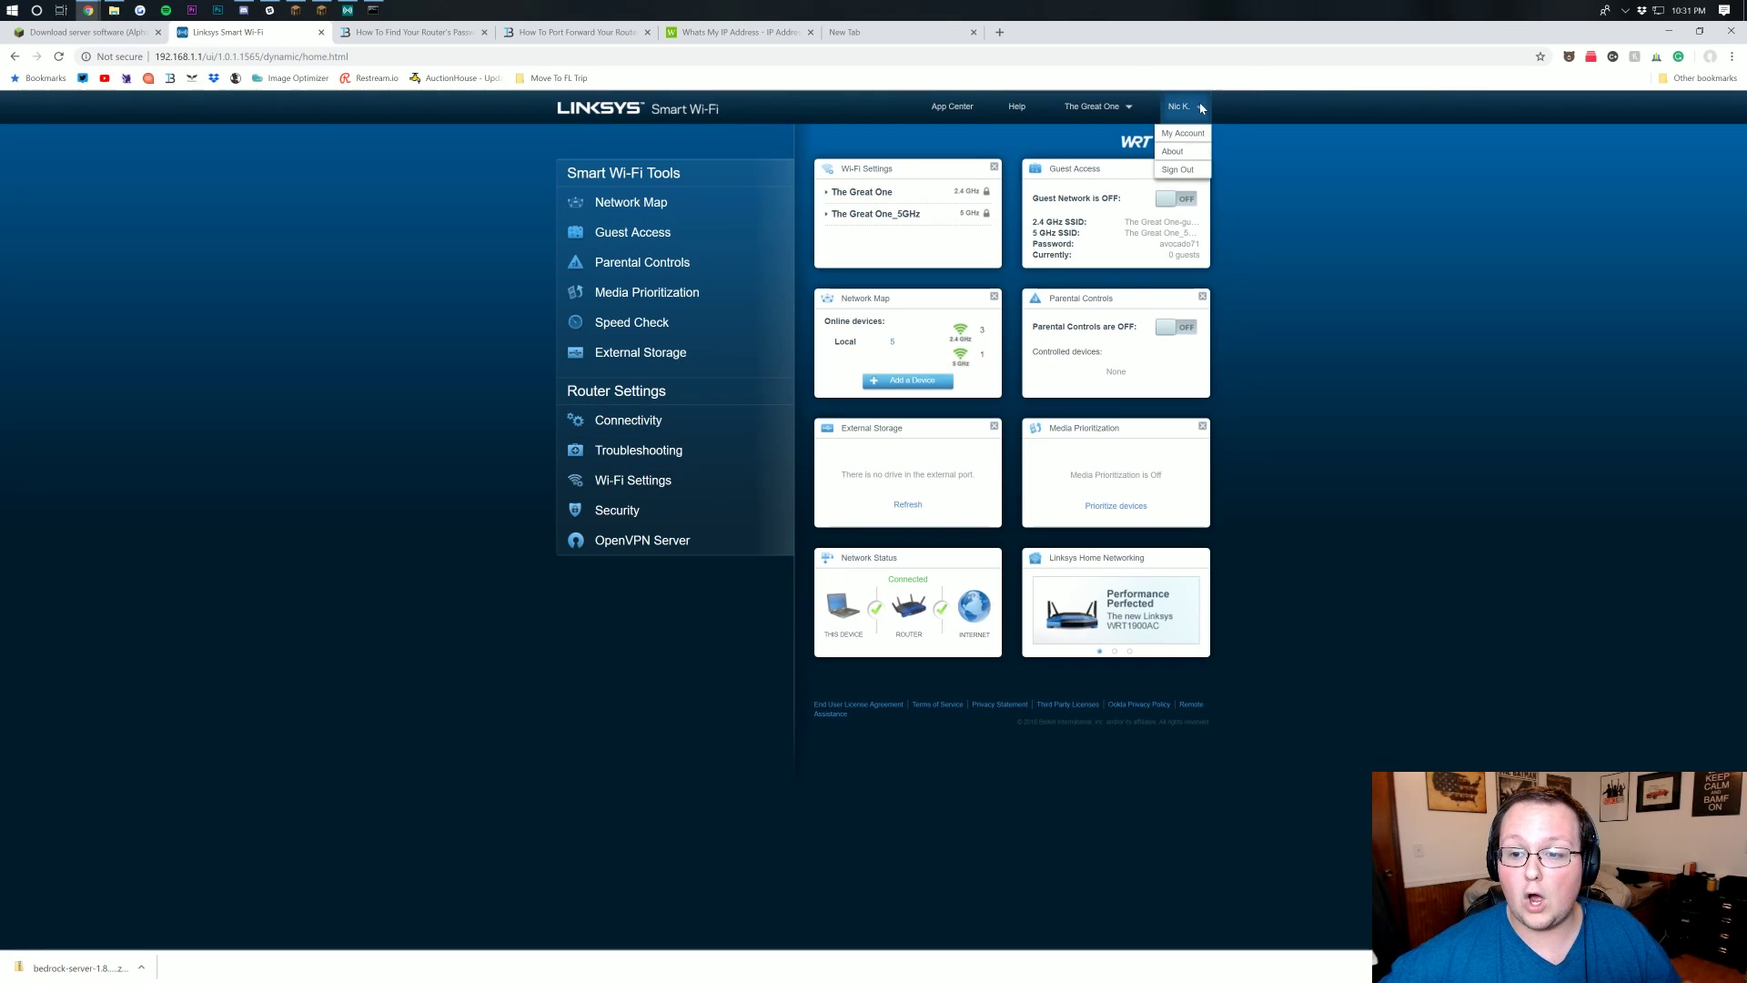
{"action": "left_click", "coordinate": [1177, 169]}
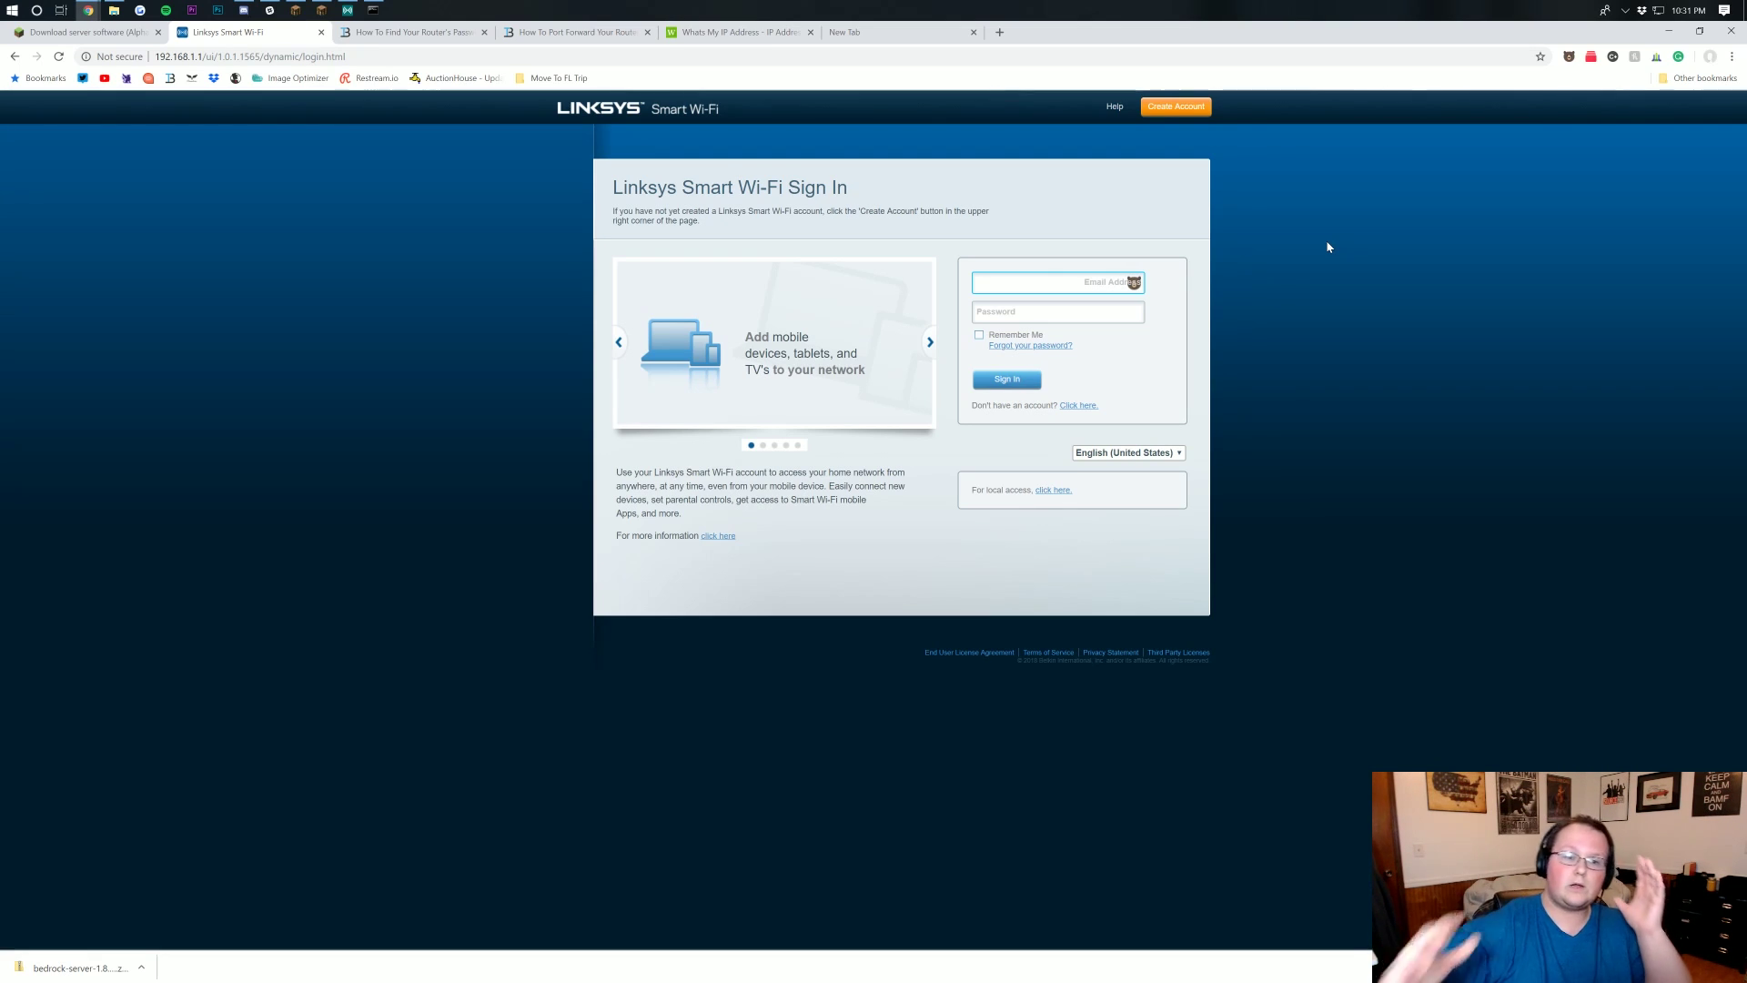
Read through the router-password article, then switch back to the Linksys Smart Wi-Fi tab.
{"action": "left_click", "coordinate": [382, 36]}
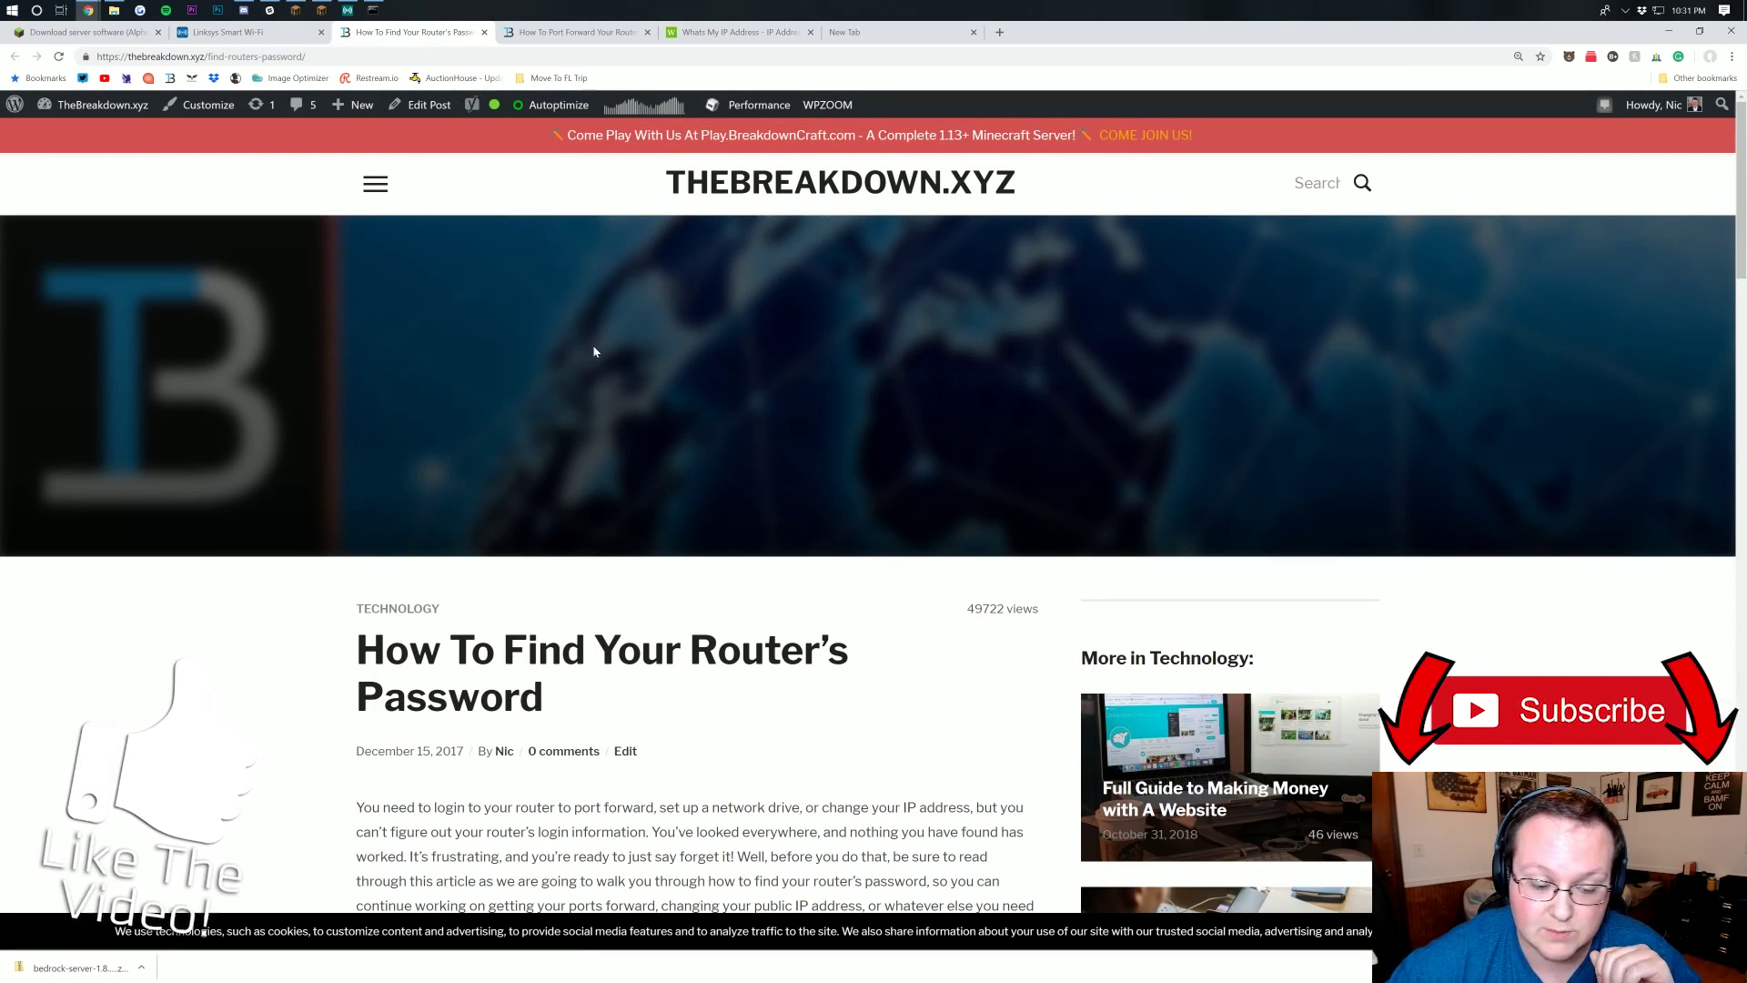
{"action": "scroll", "coordinate": [522, 551], "scroll_direction": "down", "scroll_amount": 4}
{"action": "scroll", "coordinate": [522, 550], "scroll_direction": "down", "scroll_amount": 3}
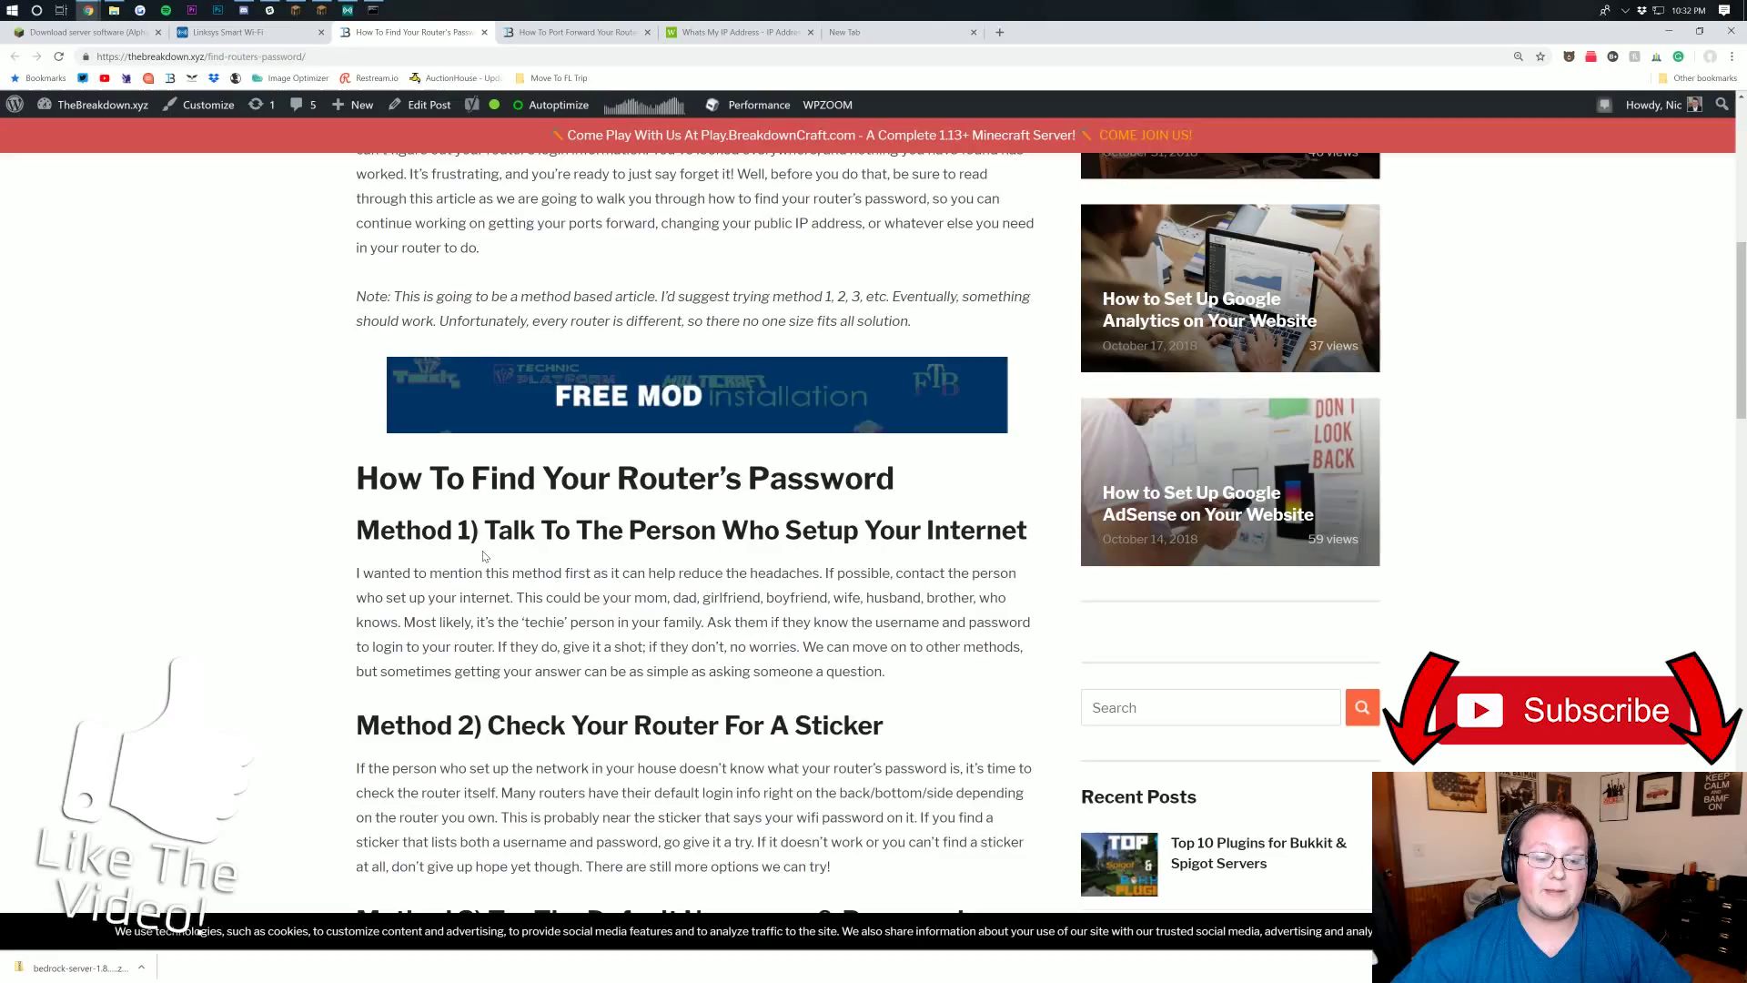
{"action": "scroll", "coordinate": [533, 557], "scroll_direction": "down", "scroll_amount": 6}
{"action": "scroll", "coordinate": [535, 560], "scroll_direction": "down", "scroll_amount": 7}
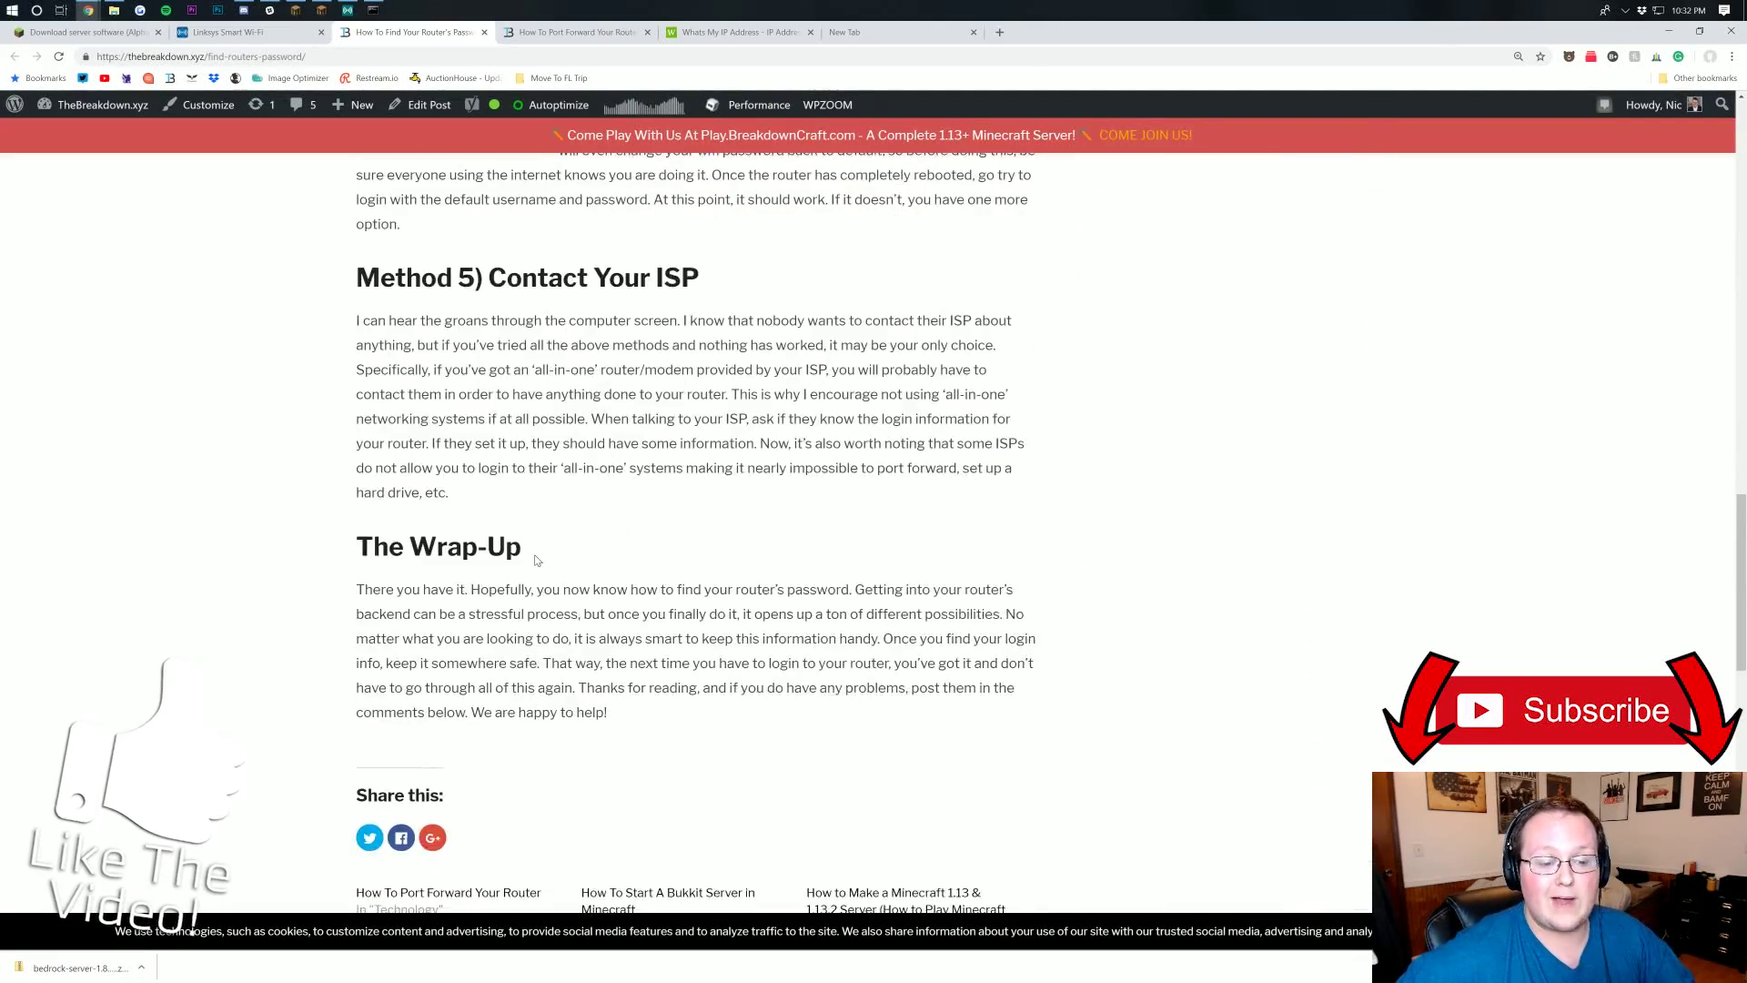
{"action": "scroll", "coordinate": [535, 560], "scroll_direction": "up", "scroll_amount": 11}
{"action": "scroll", "coordinate": [715, 407], "scroll_direction": "up", "scroll_amount": 2}
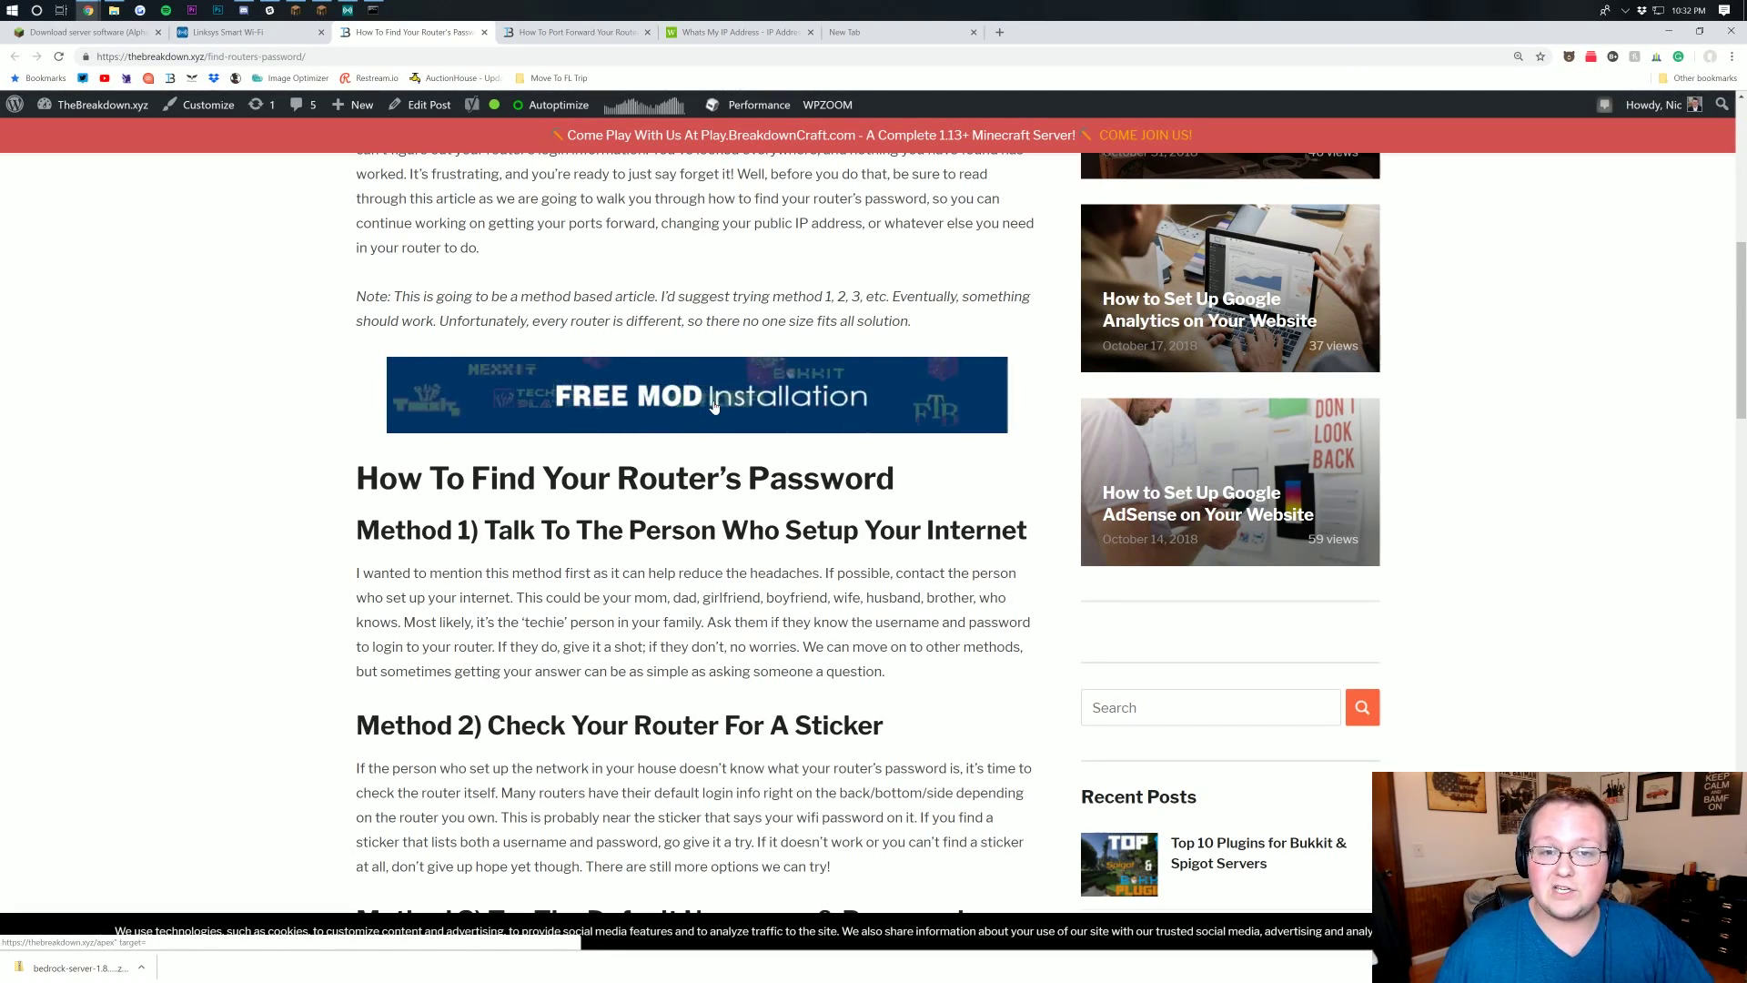
{"action": "scroll", "coordinate": [719, 408], "scroll_direction": "down", "scroll_amount": 3}
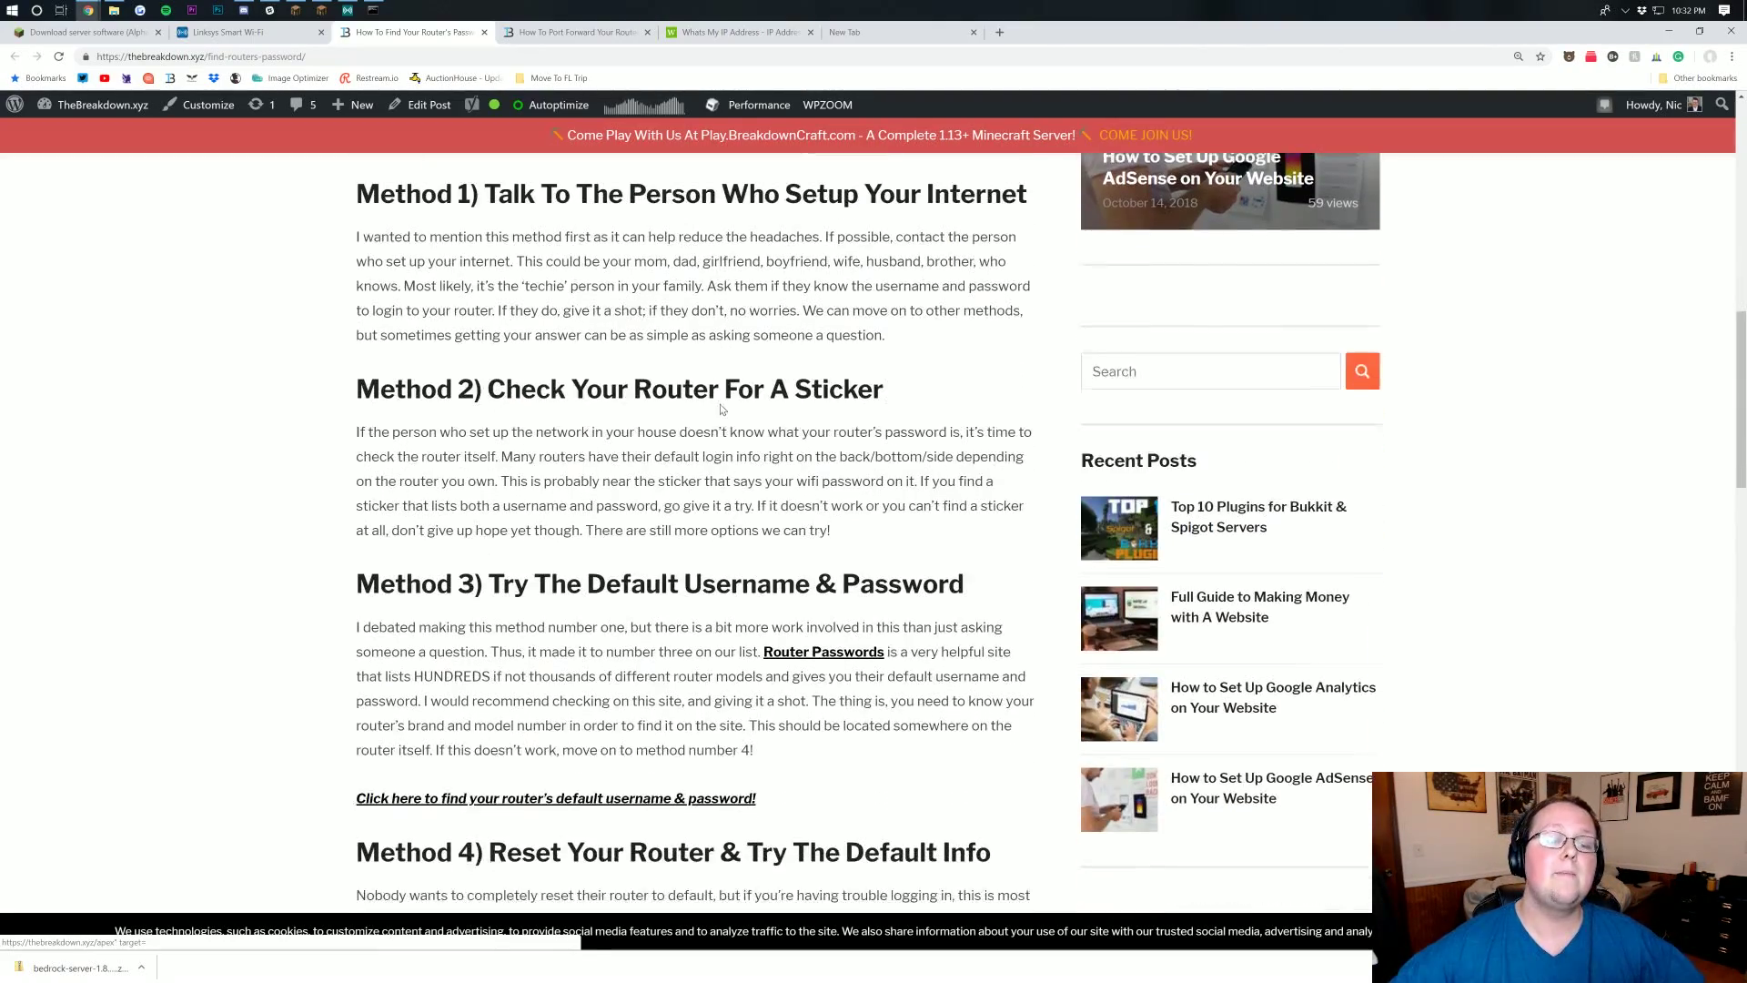
{"action": "scroll", "coordinate": [719, 414], "scroll_direction": "down", "scroll_amount": 6}
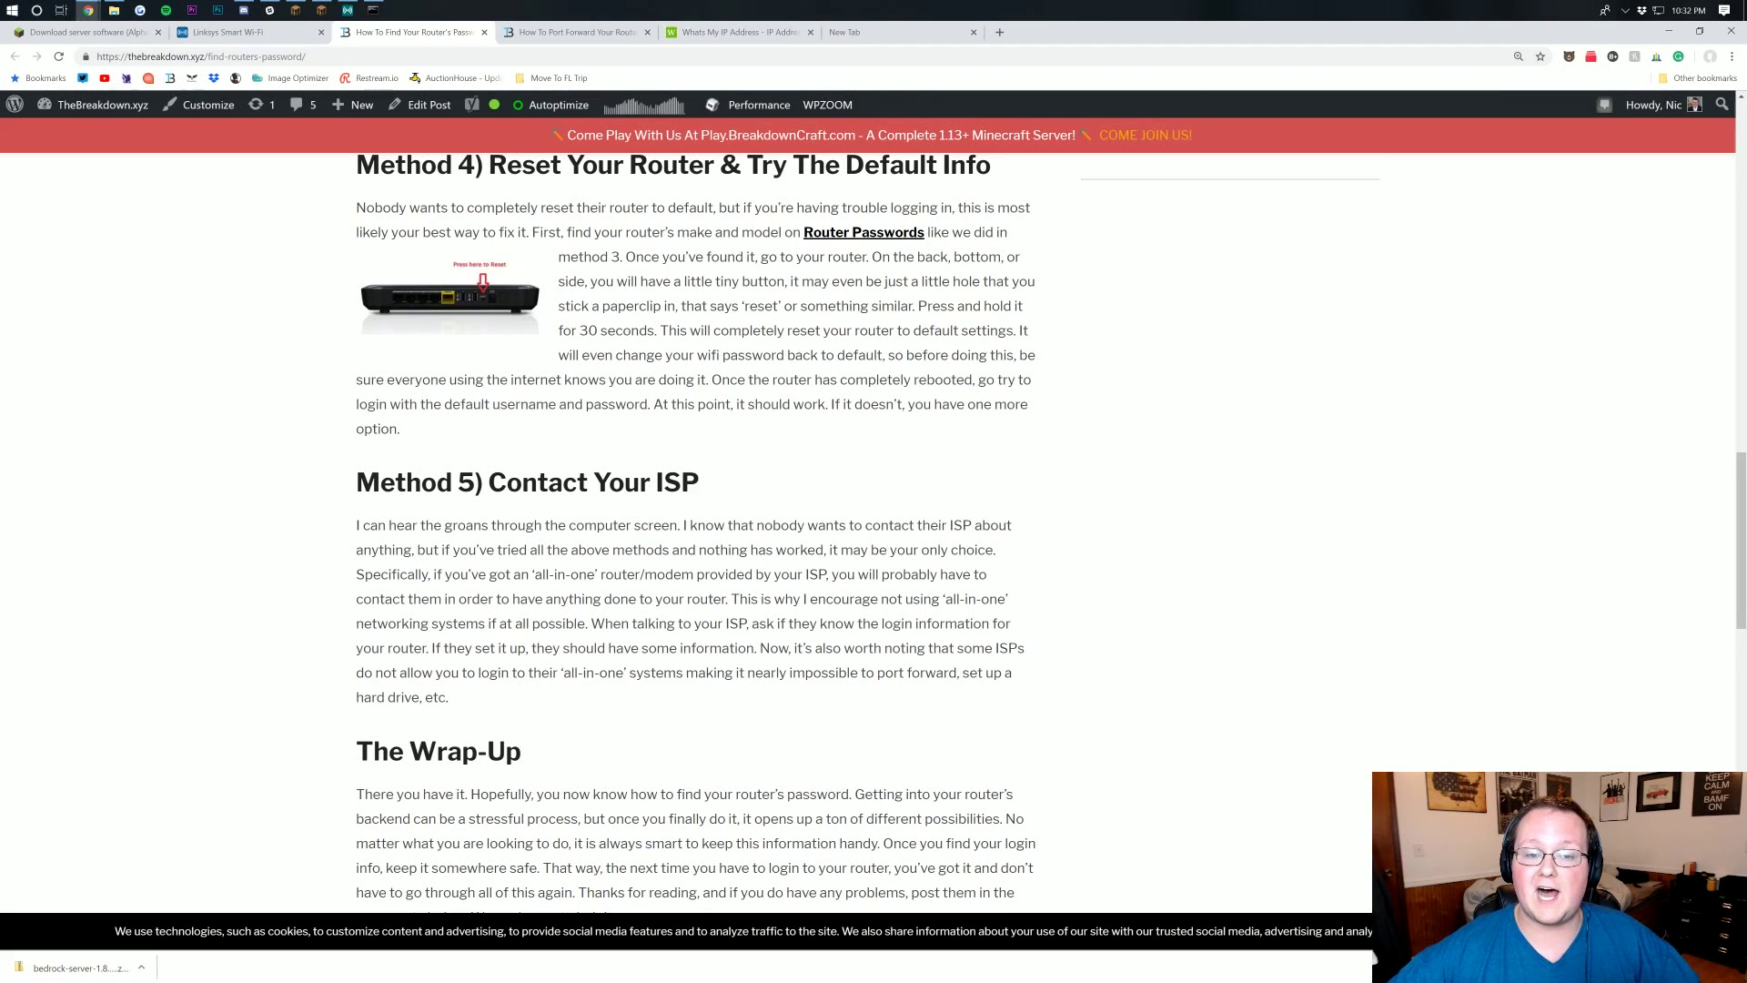
{"action": "scroll", "coordinate": [696, 537], "scroll_direction": "up", "scroll_amount": 4}
{"action": "left_click", "coordinate": [216, 34]}
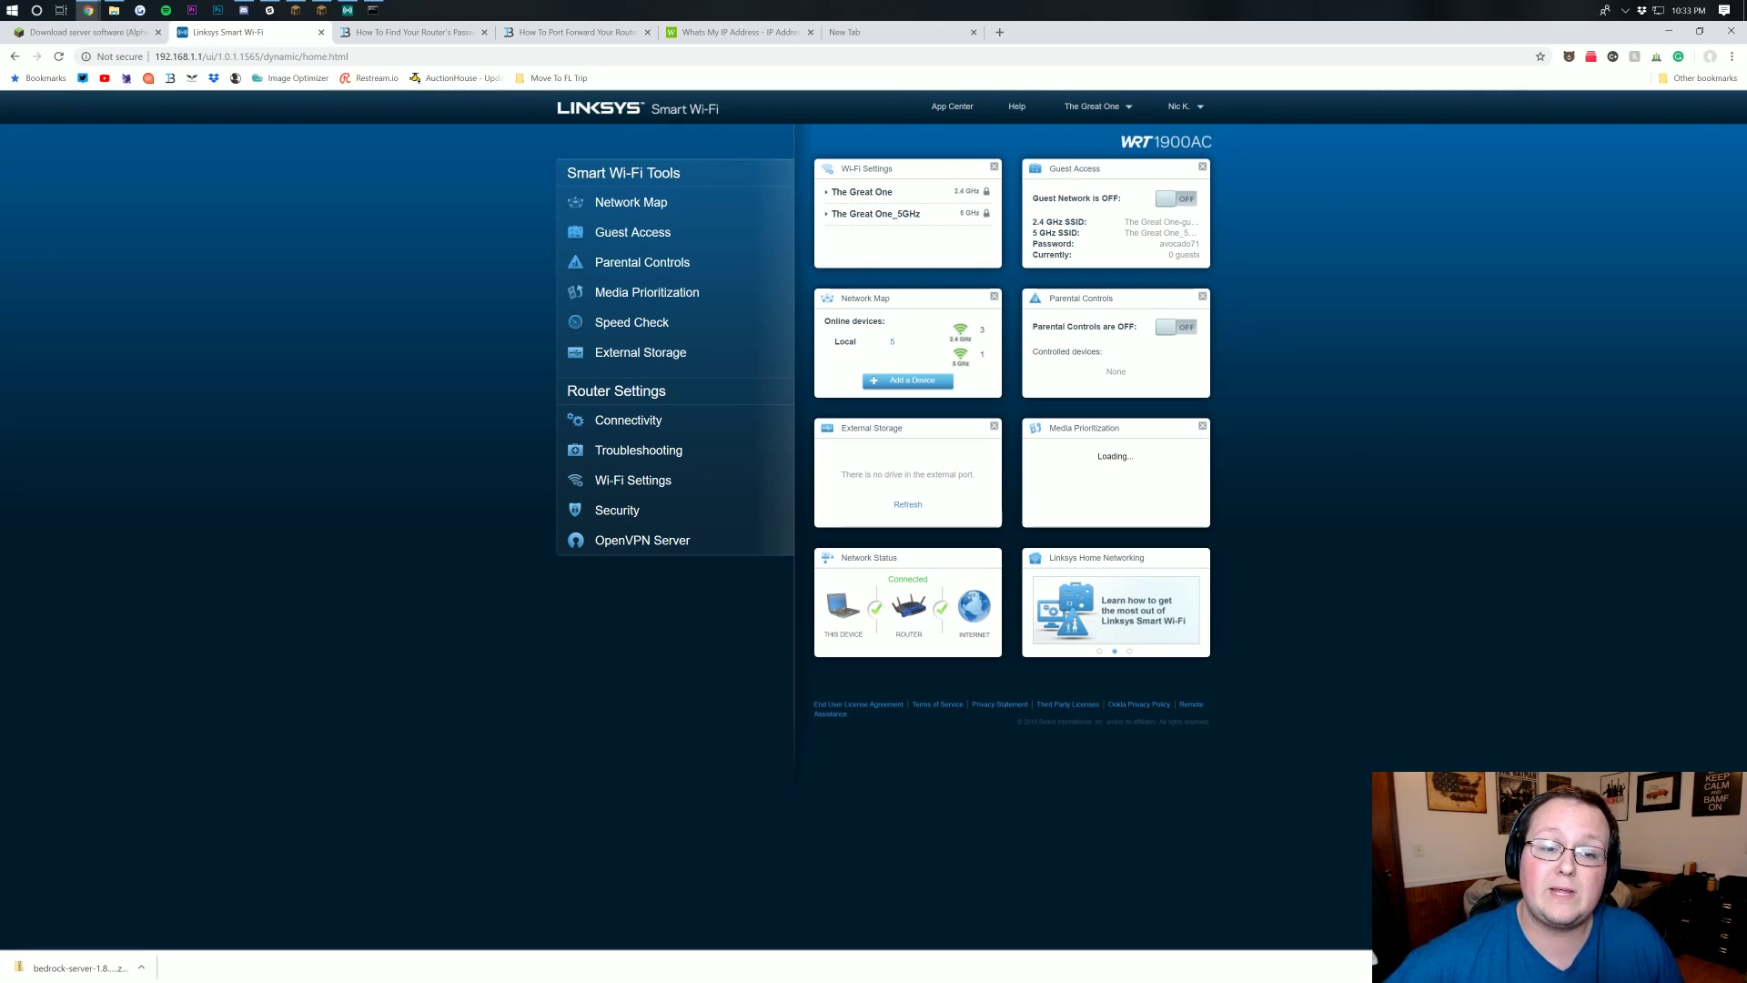
Glance at the How To Port Forward article, then open the router's Security settings.
{"action": "left_click", "coordinate": [587, 33]}
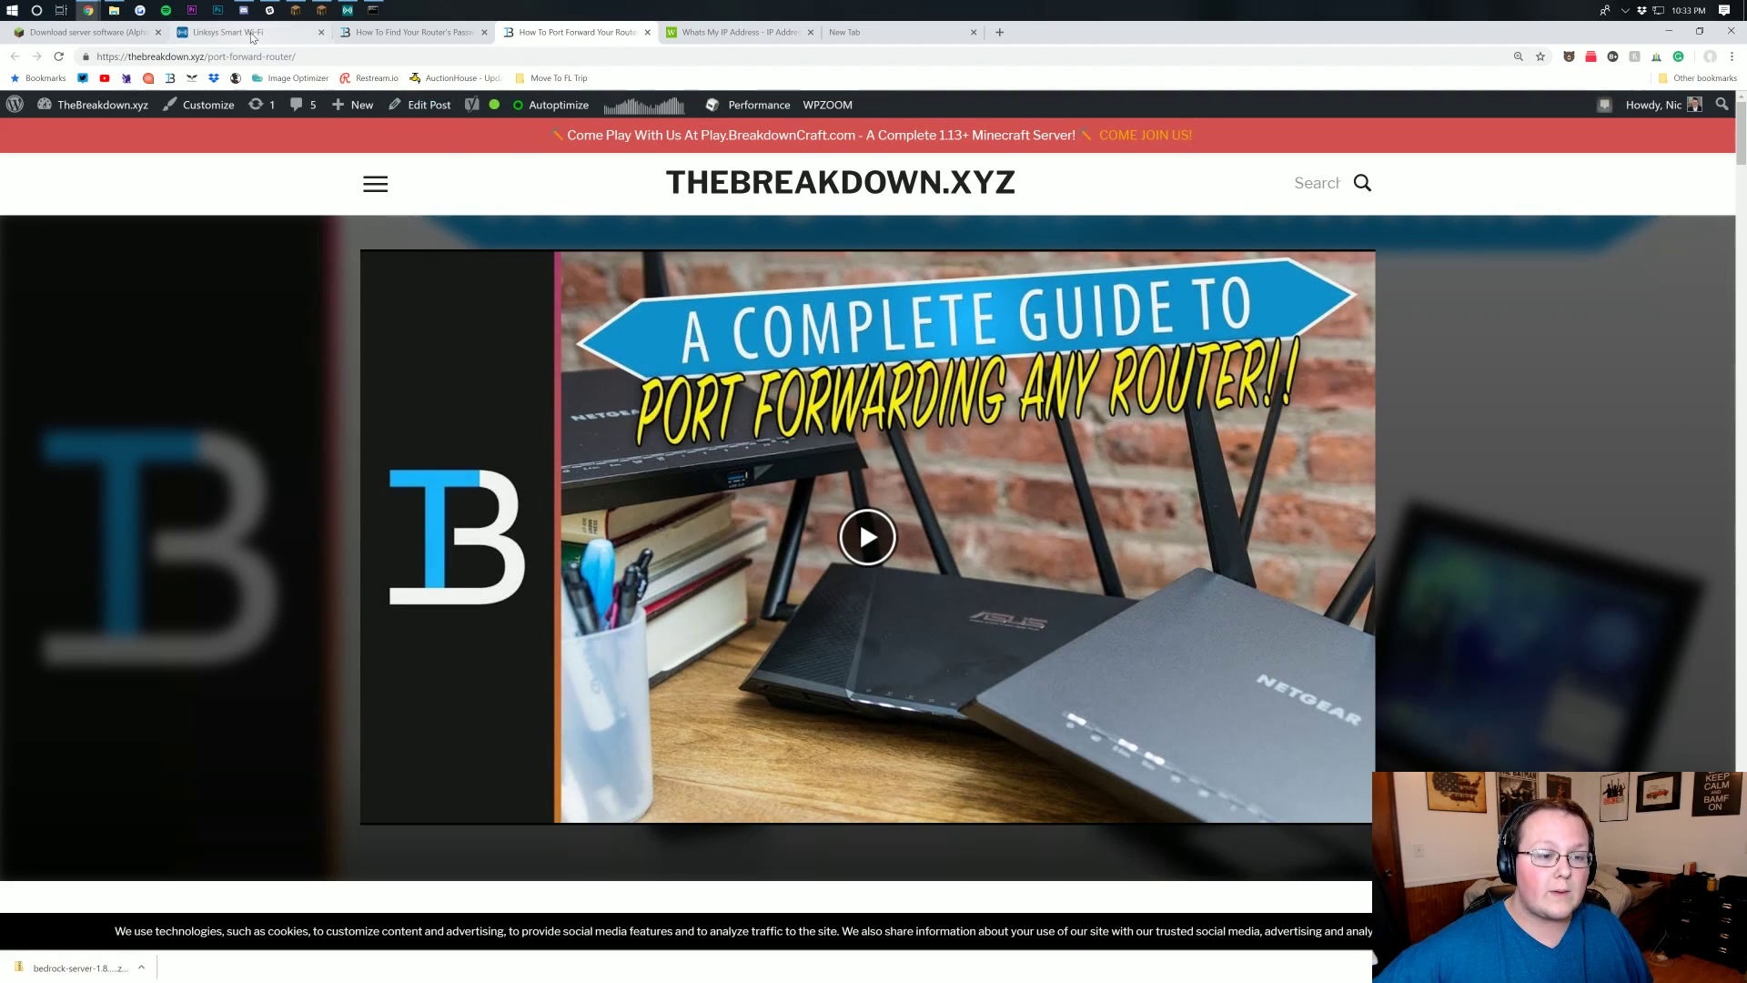
{"action": "left_click", "coordinate": [227, 32]}
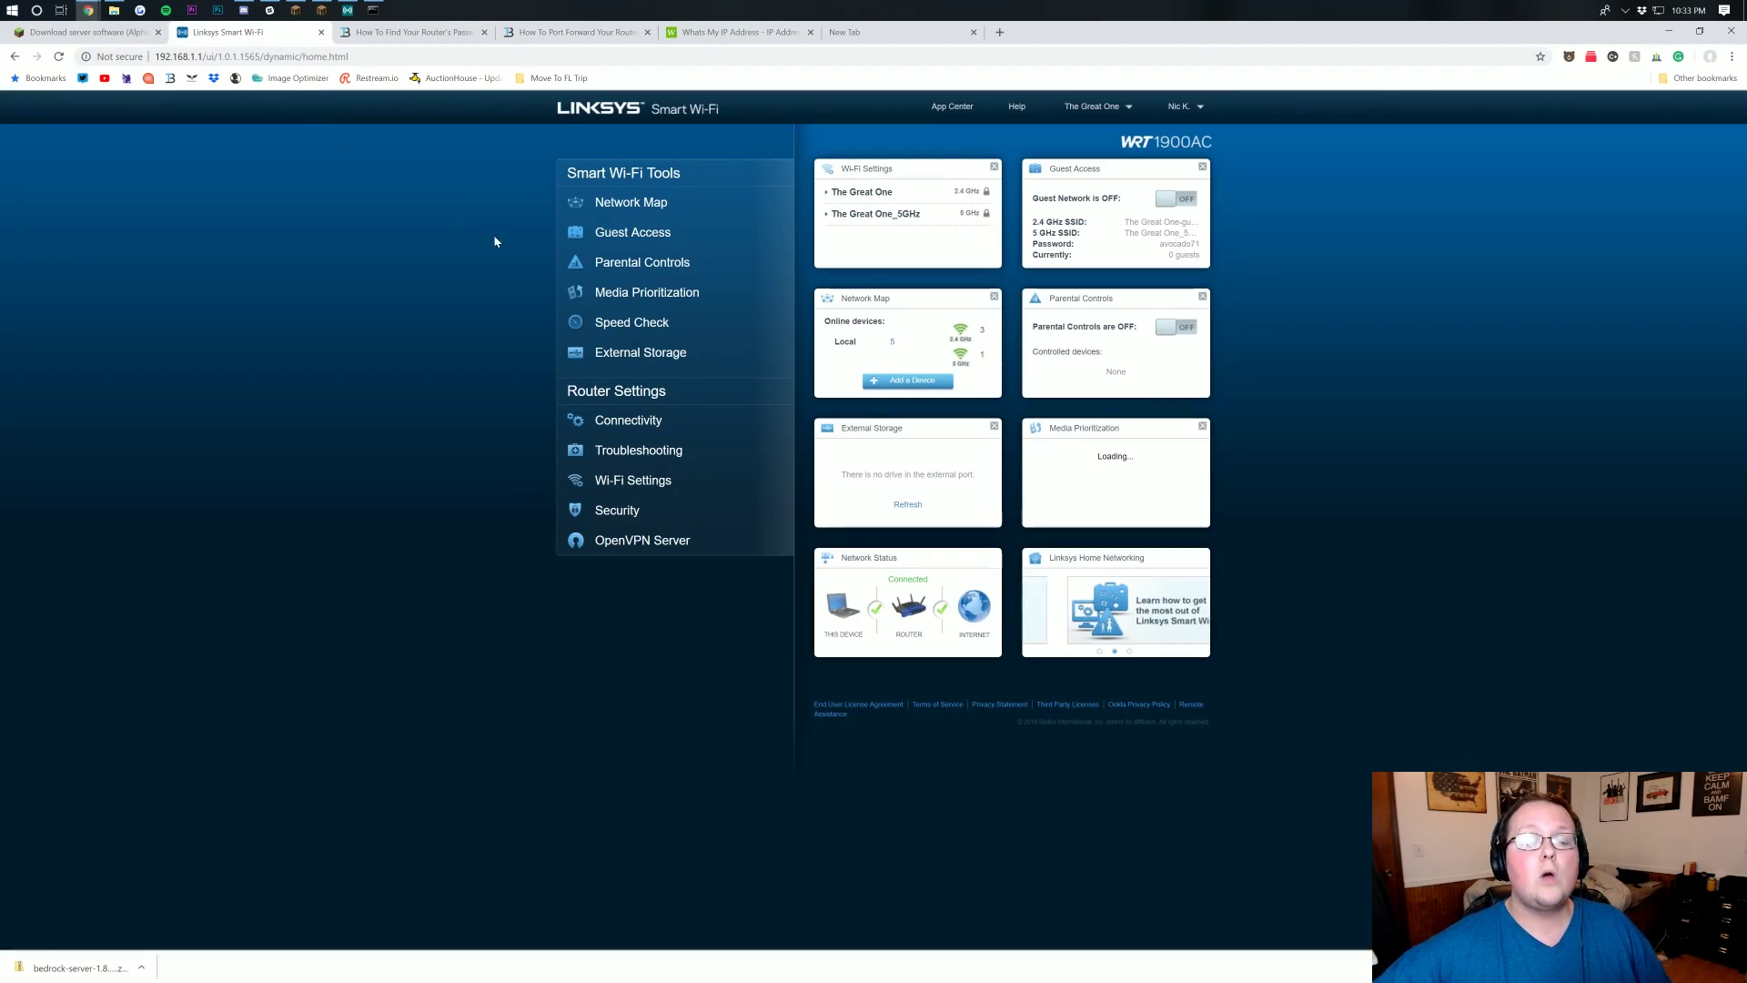
{"action": "left_click", "coordinate": [699, 506]}
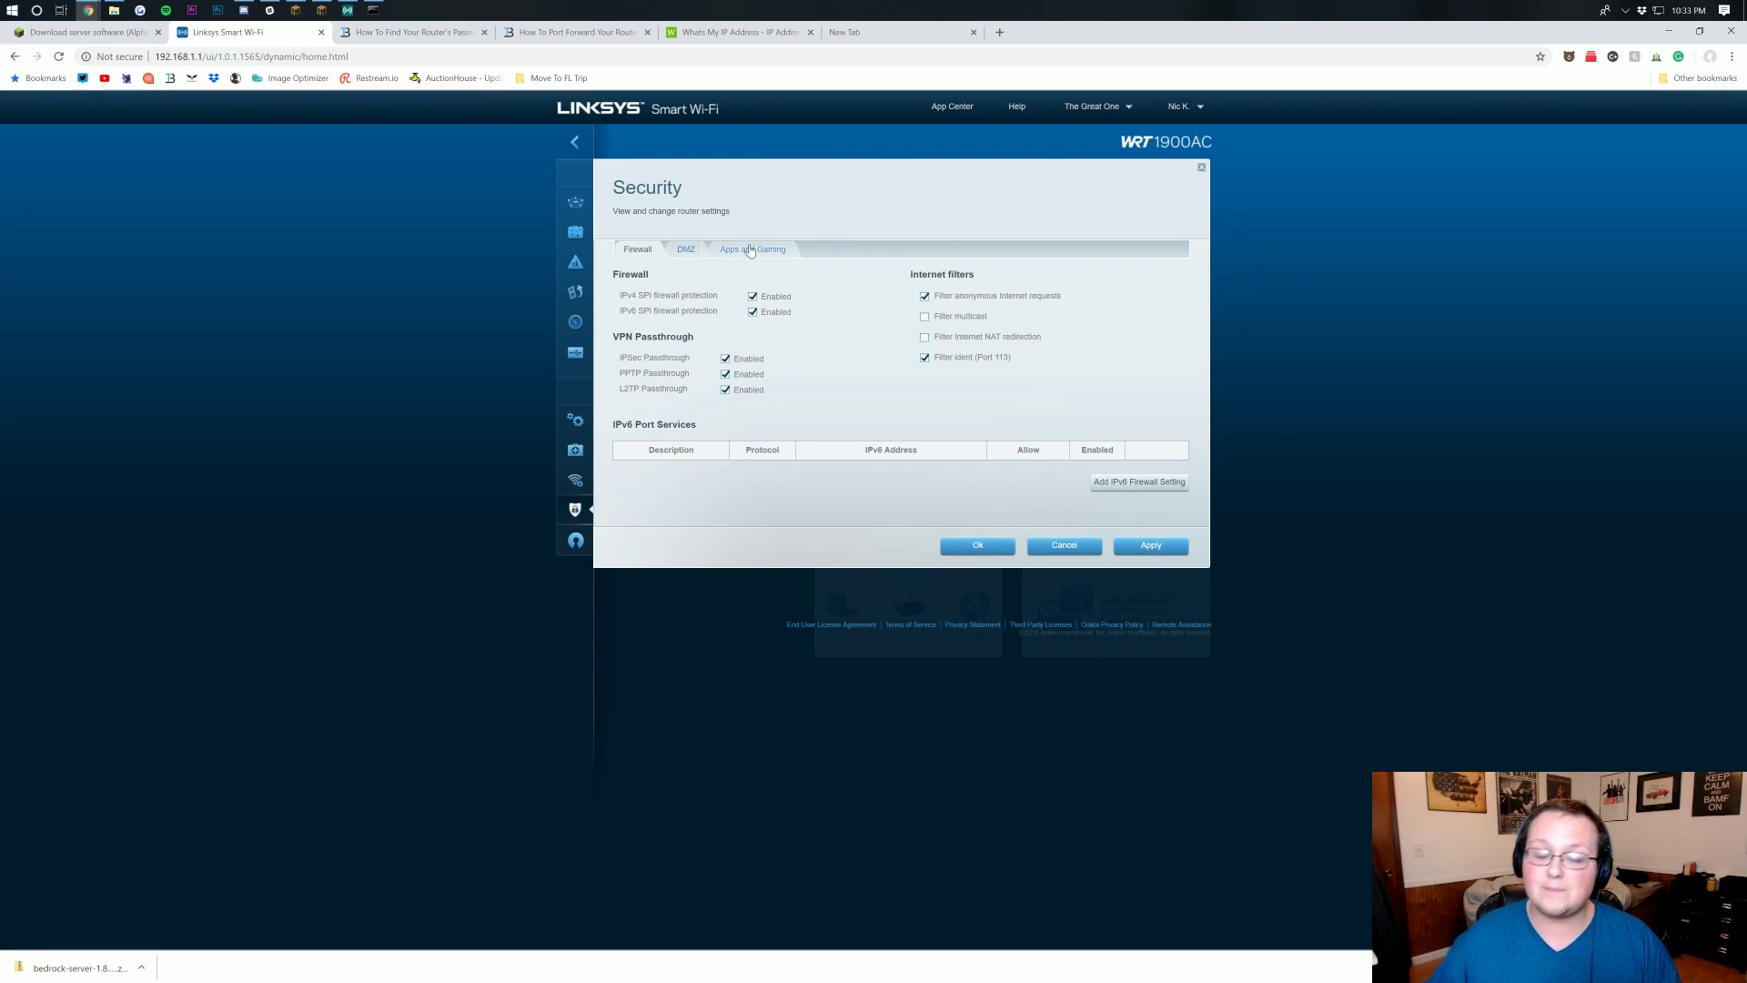
In Apps and Gaming > Single Port Forwarding, delete the old Minecraft 19132 rule and add a new row.
{"action": "left_click", "coordinate": [750, 250]}
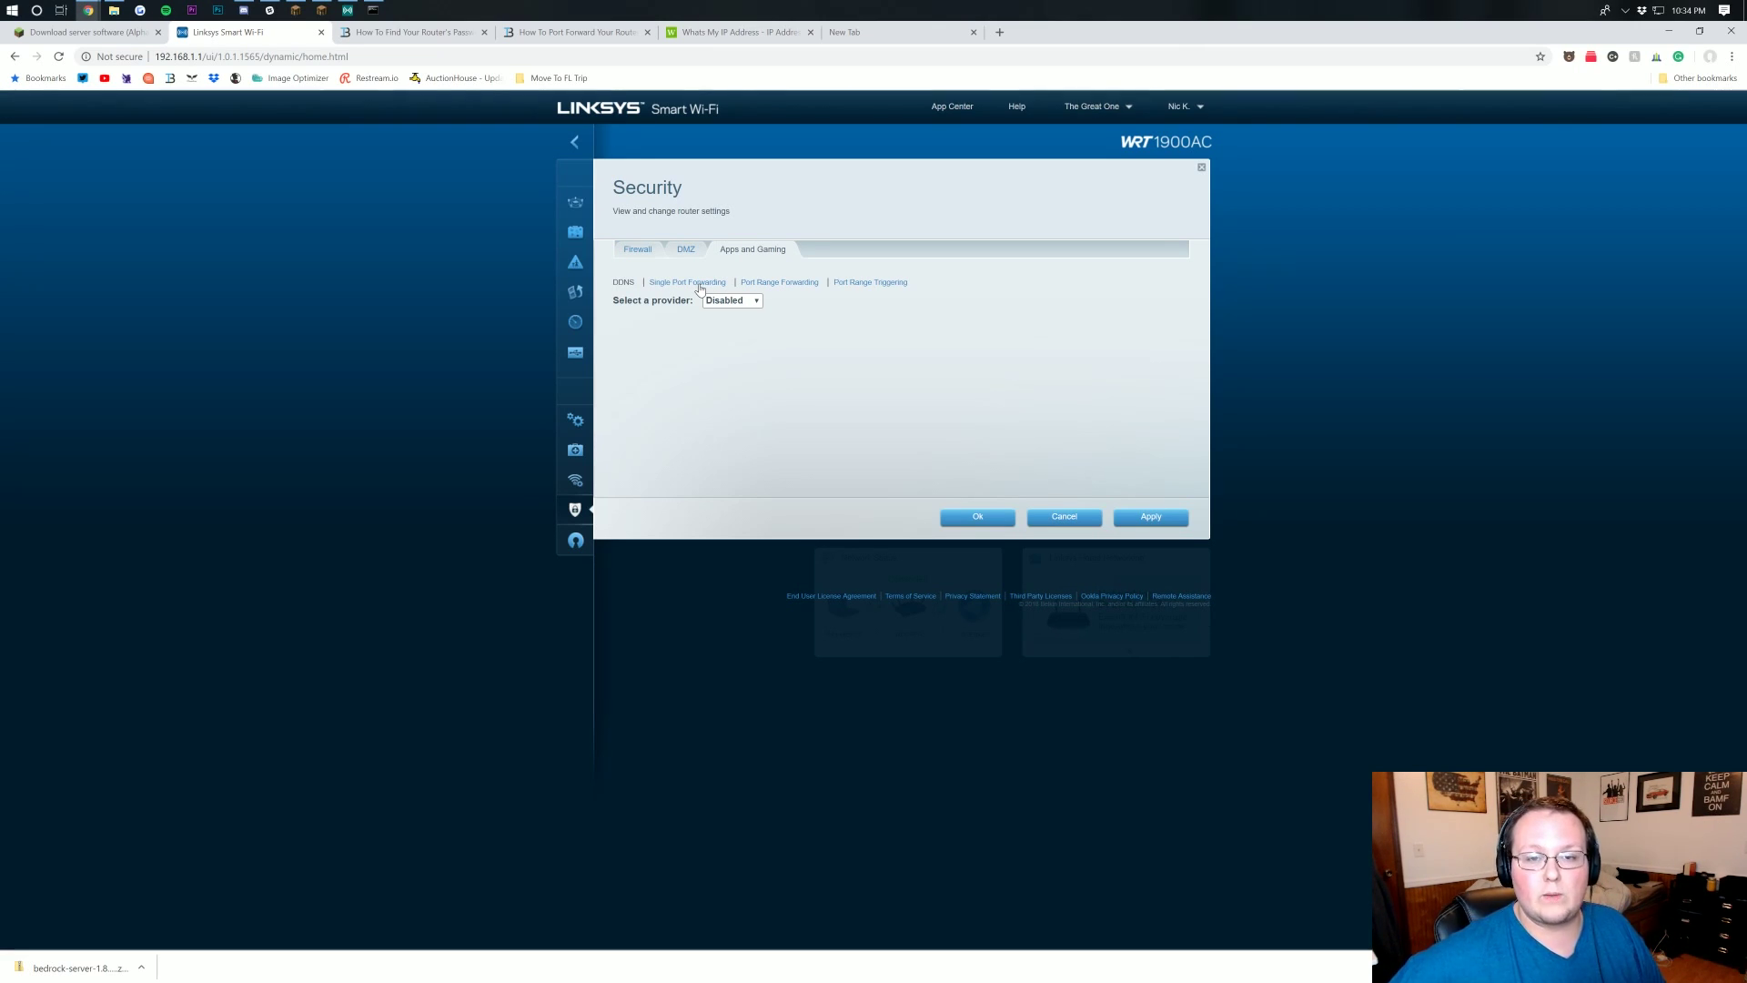
{"action": "left_click", "coordinate": [700, 288]}
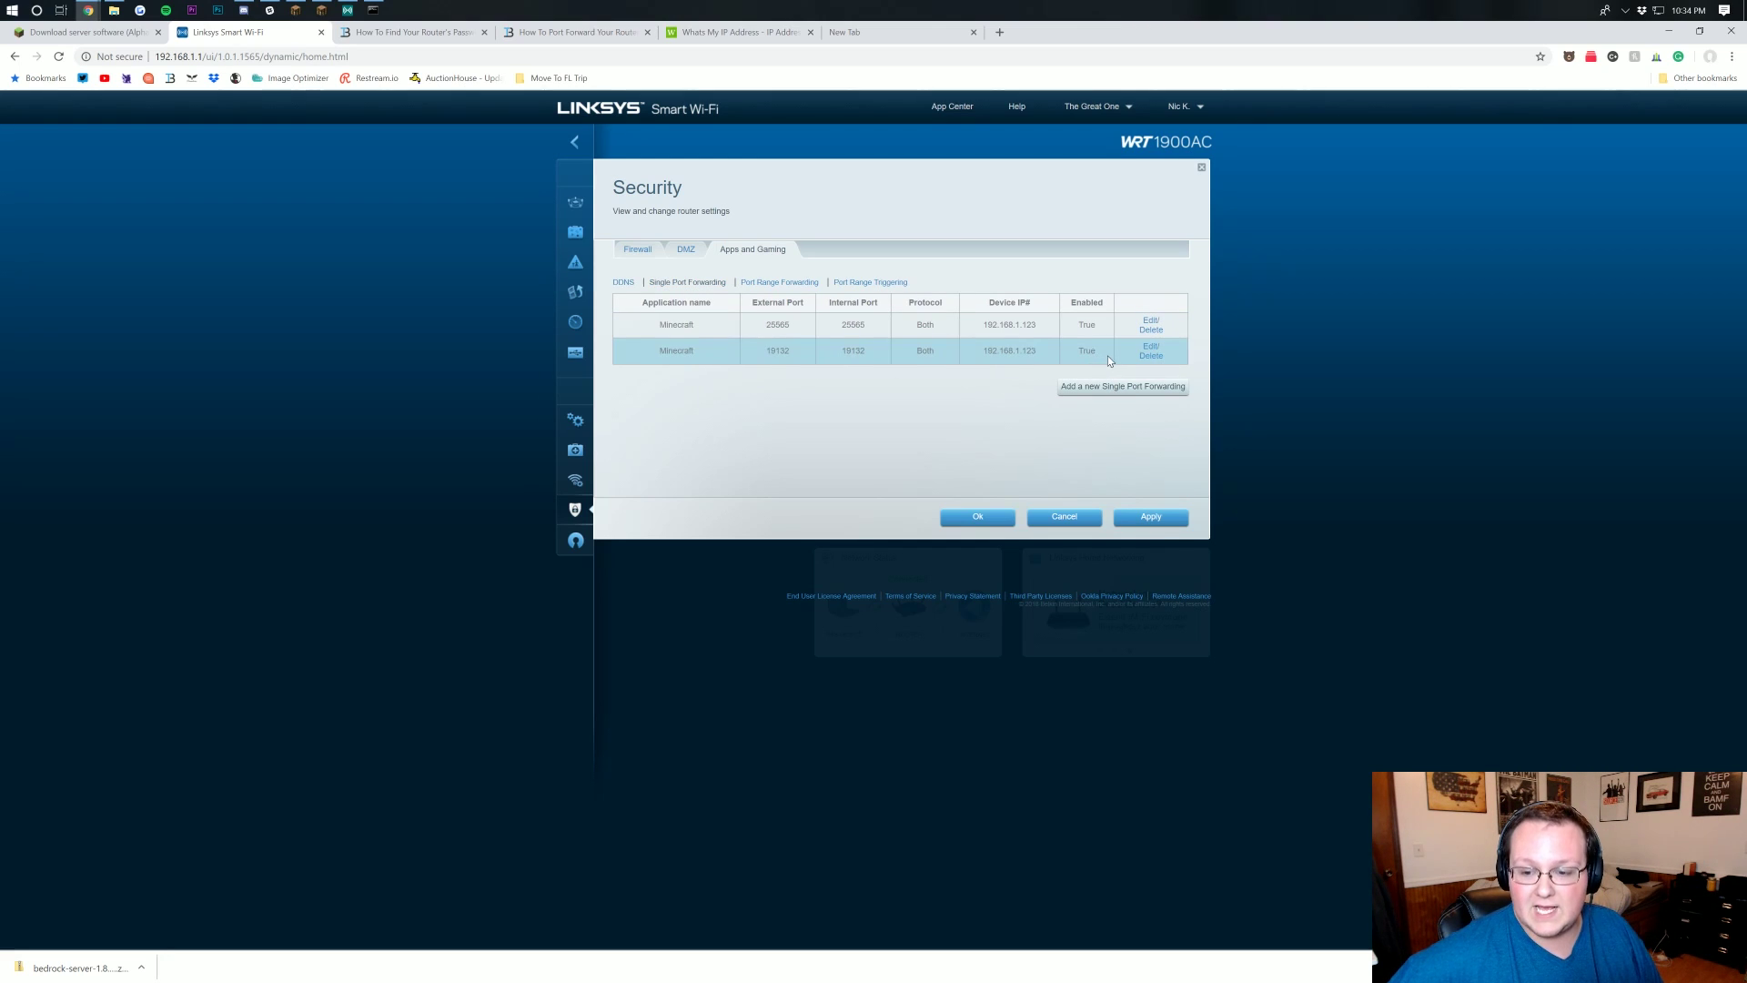
{"action": "left_click", "coordinate": [1151, 356]}
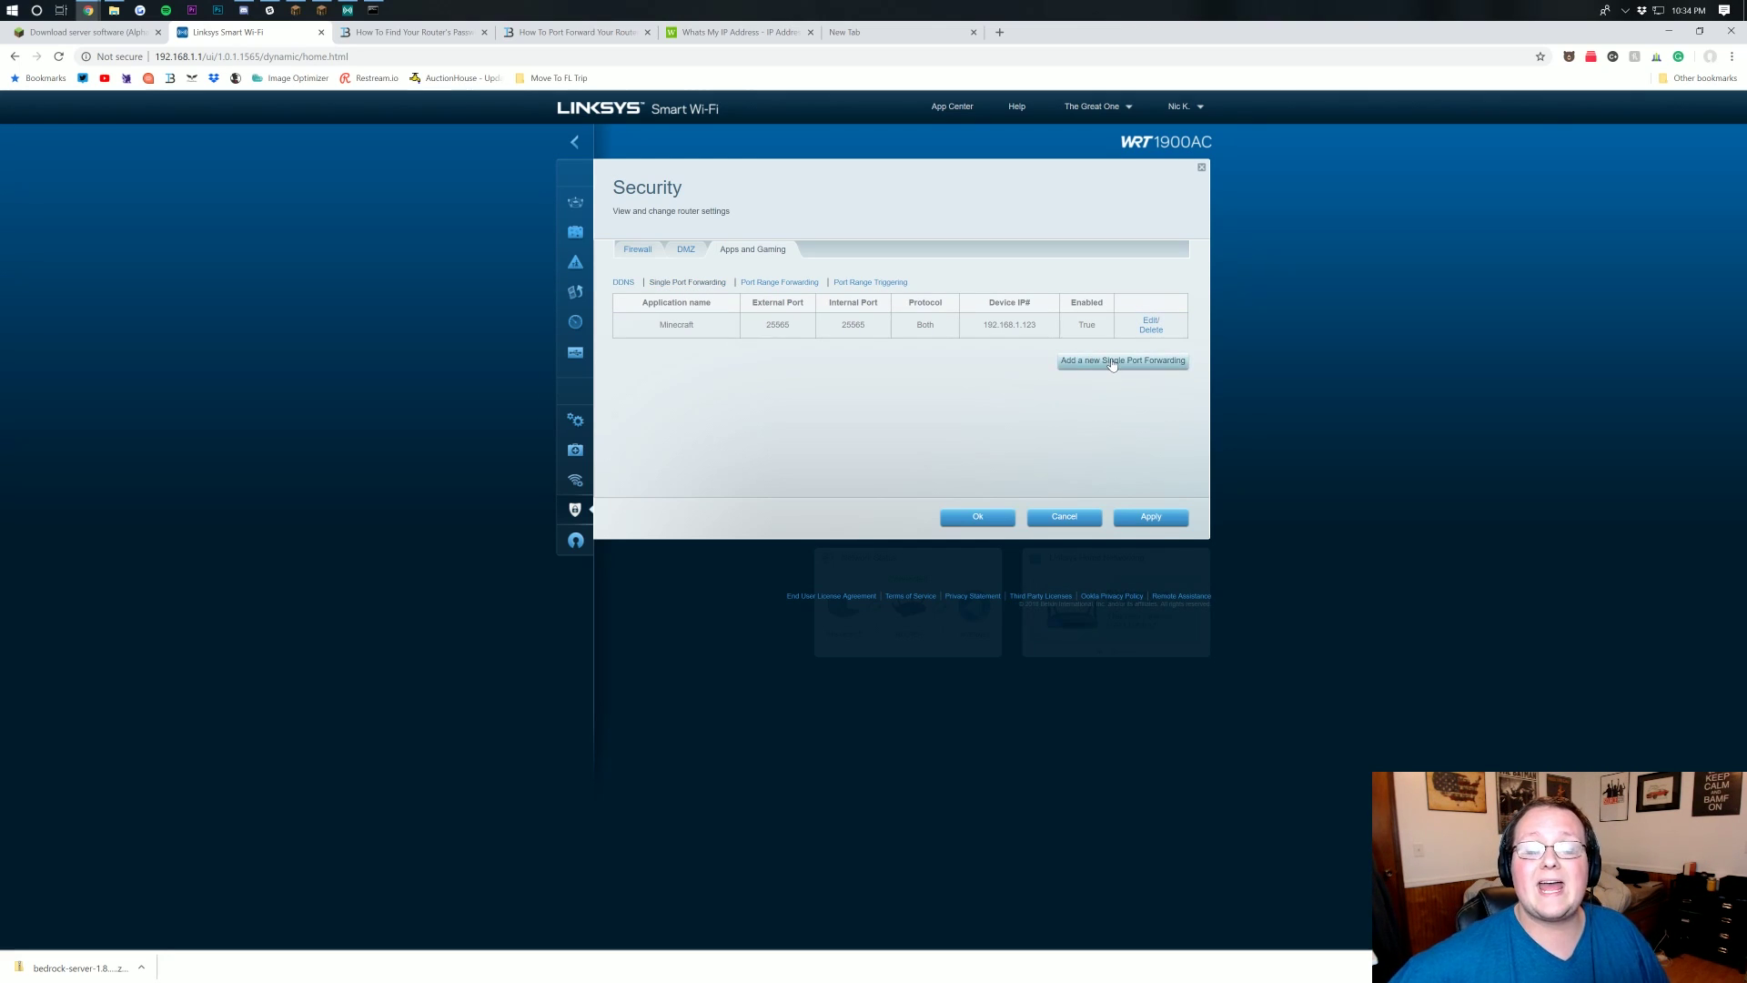
{"action": "left_click", "coordinate": [1112, 361]}
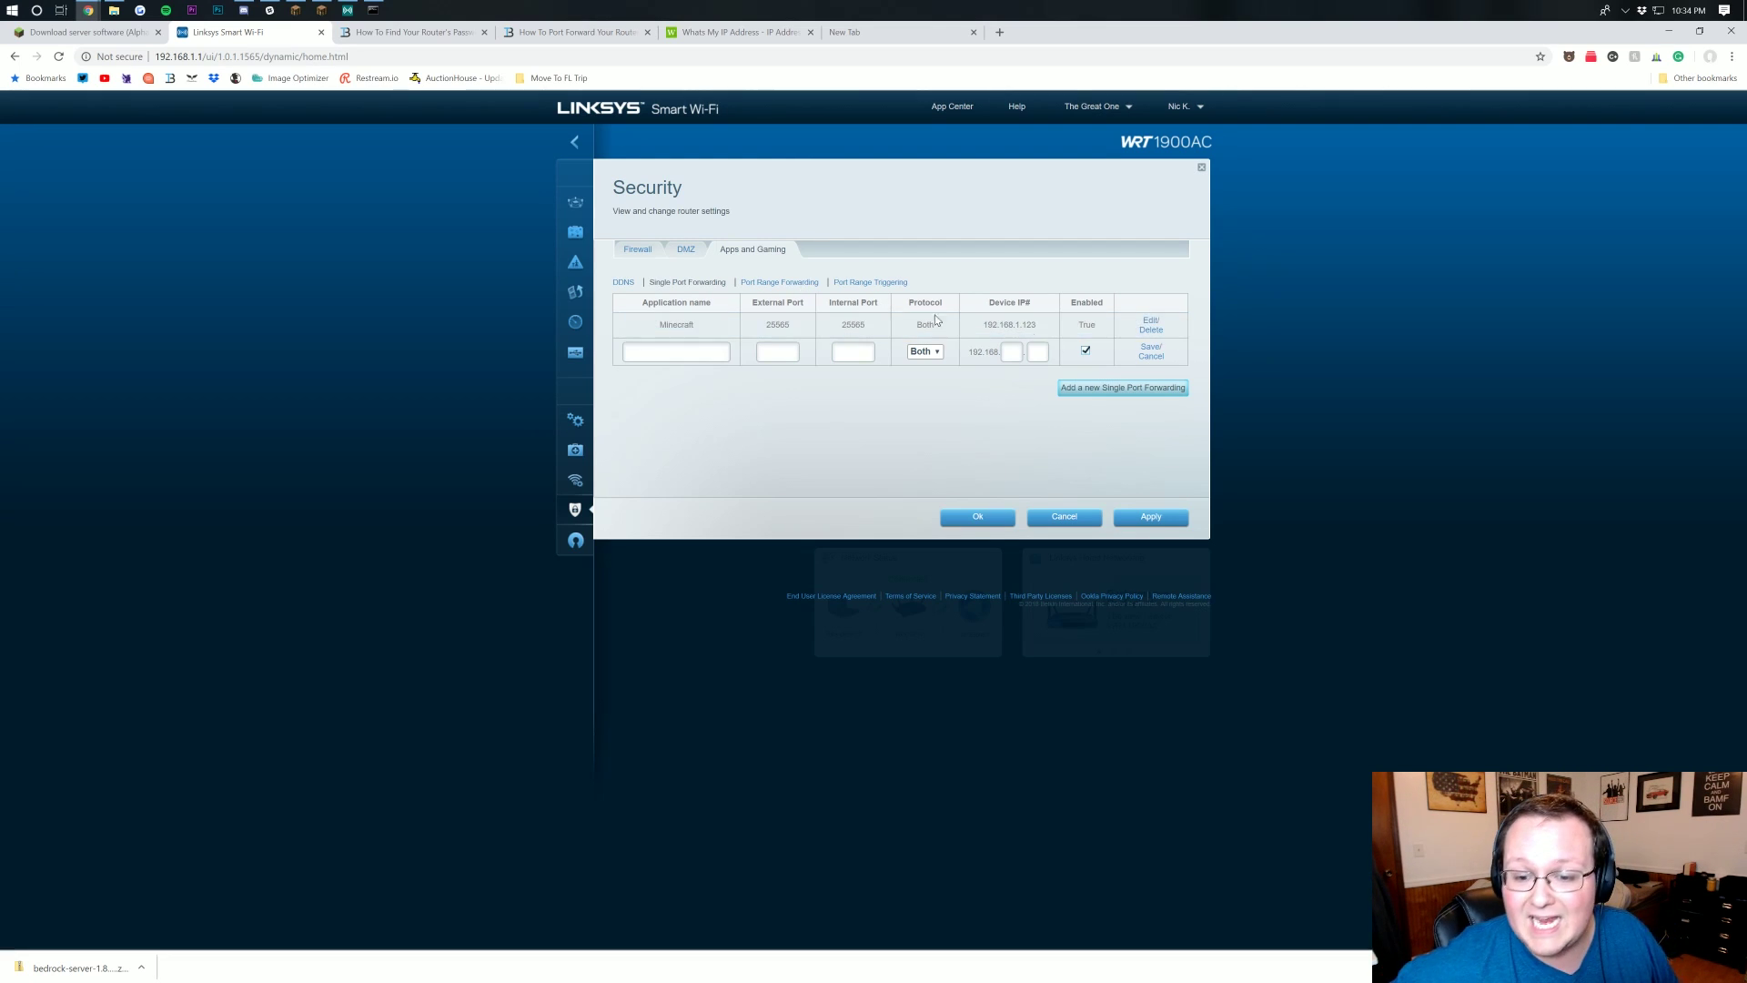
Fill the new row as Bedrock Server, port 19132, protocol Both, device 192.168.1.123, and save it.
{"action": "left_click", "coordinate": [676, 352]}
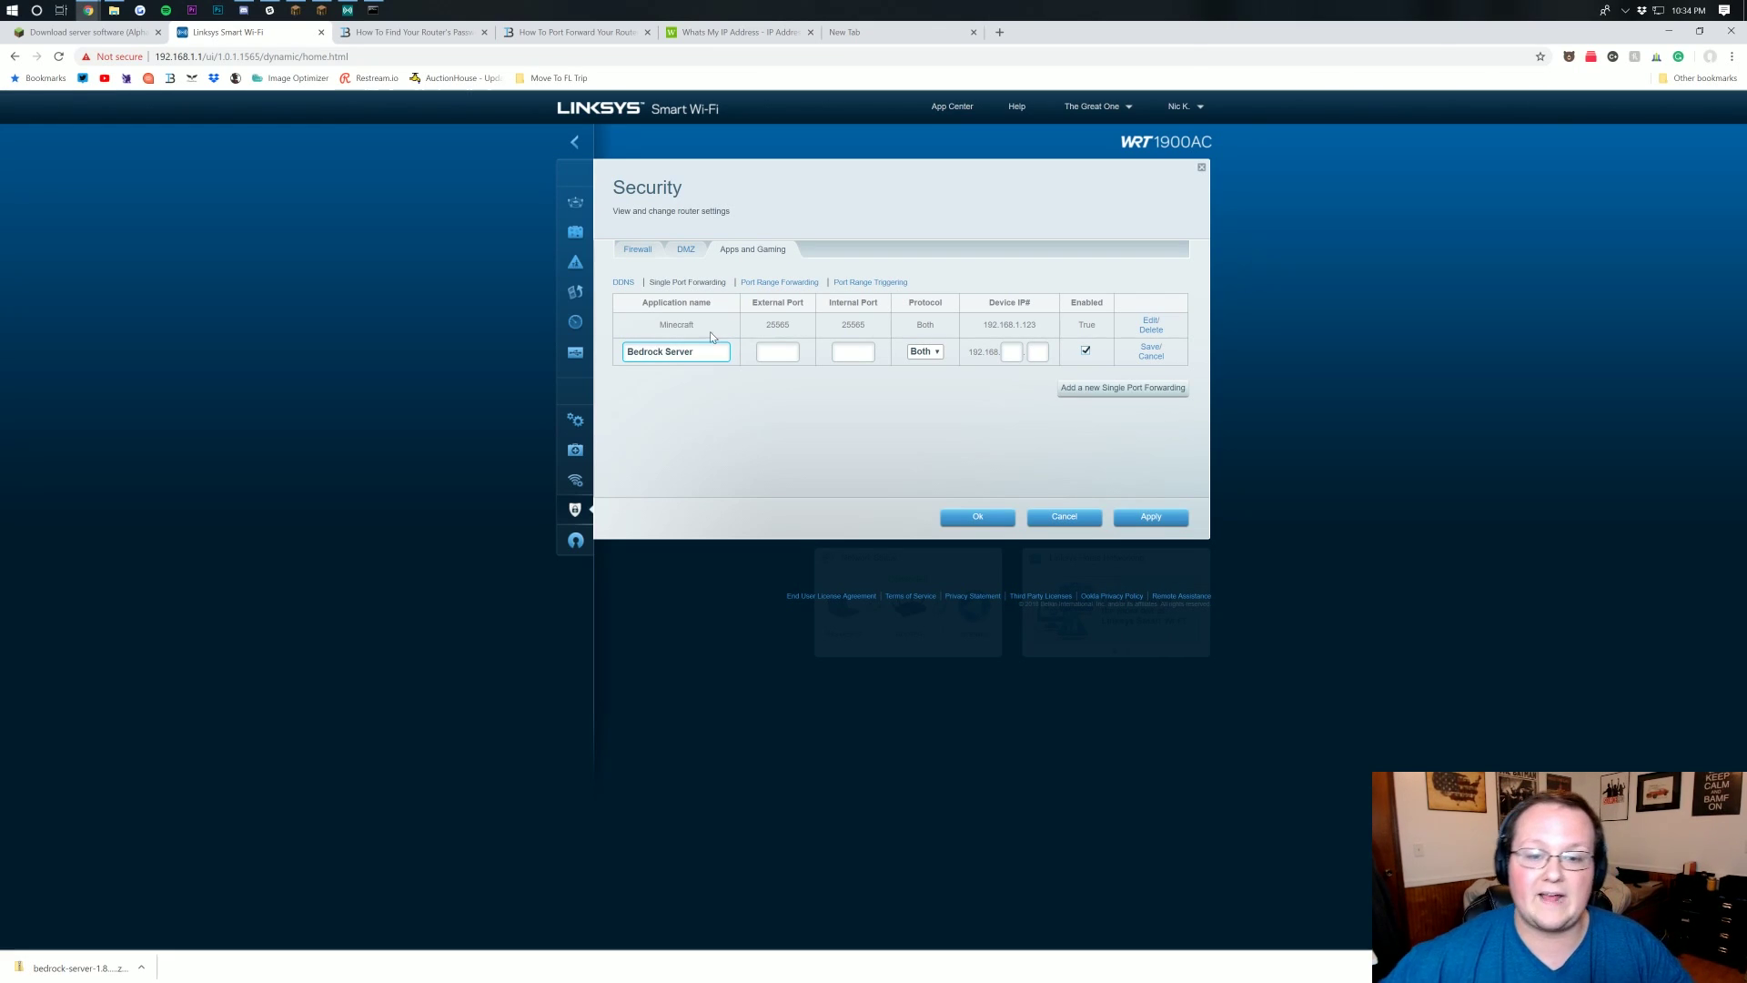
{"action": "left_click", "coordinate": [777, 351]}
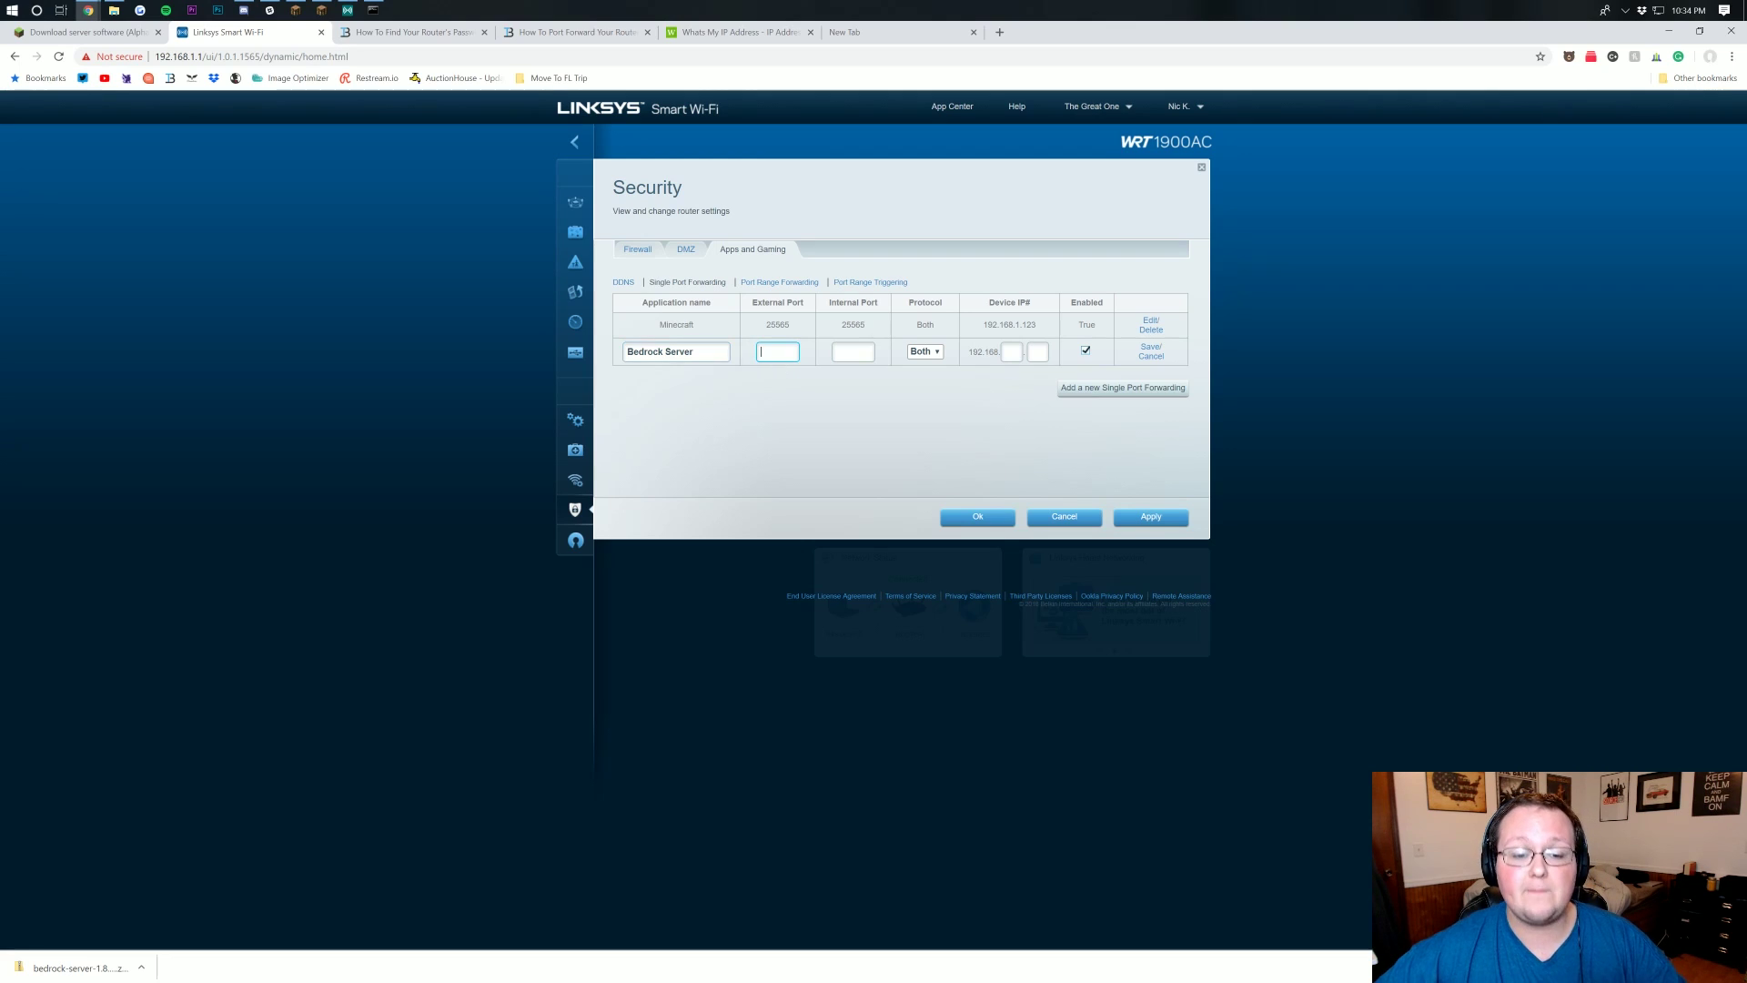
{"action": "type", "text": "19132"}
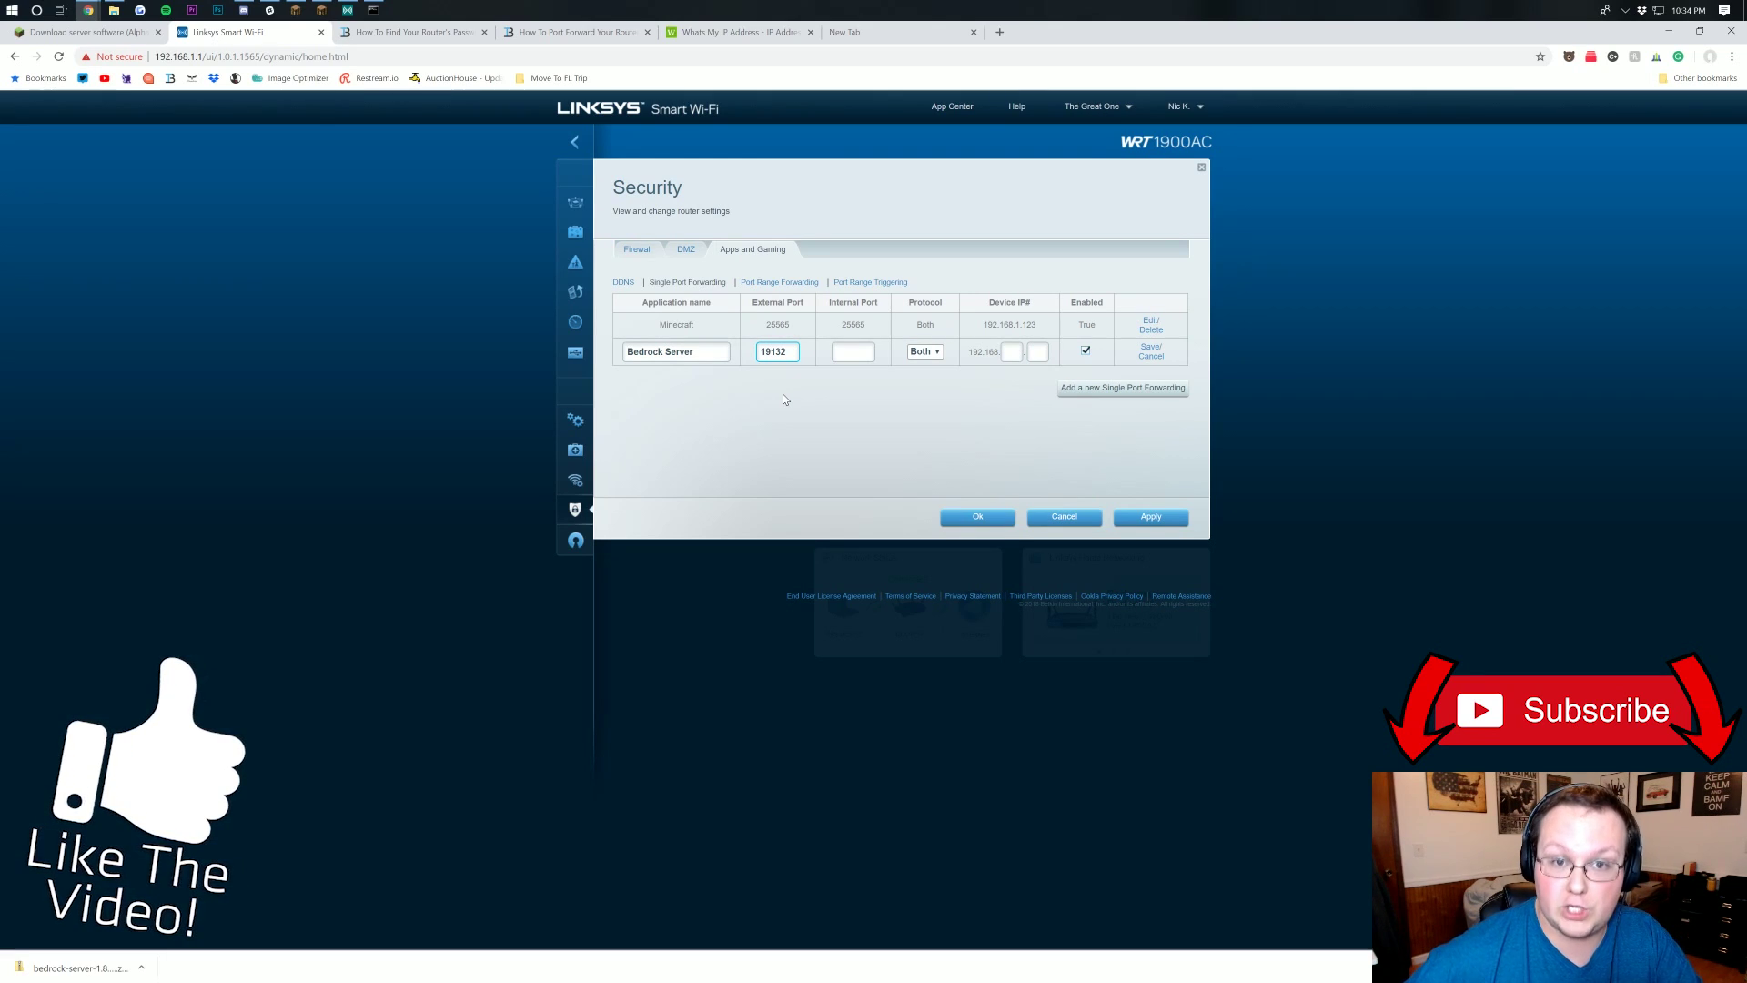
{"action": "key", "text": "Tab"}
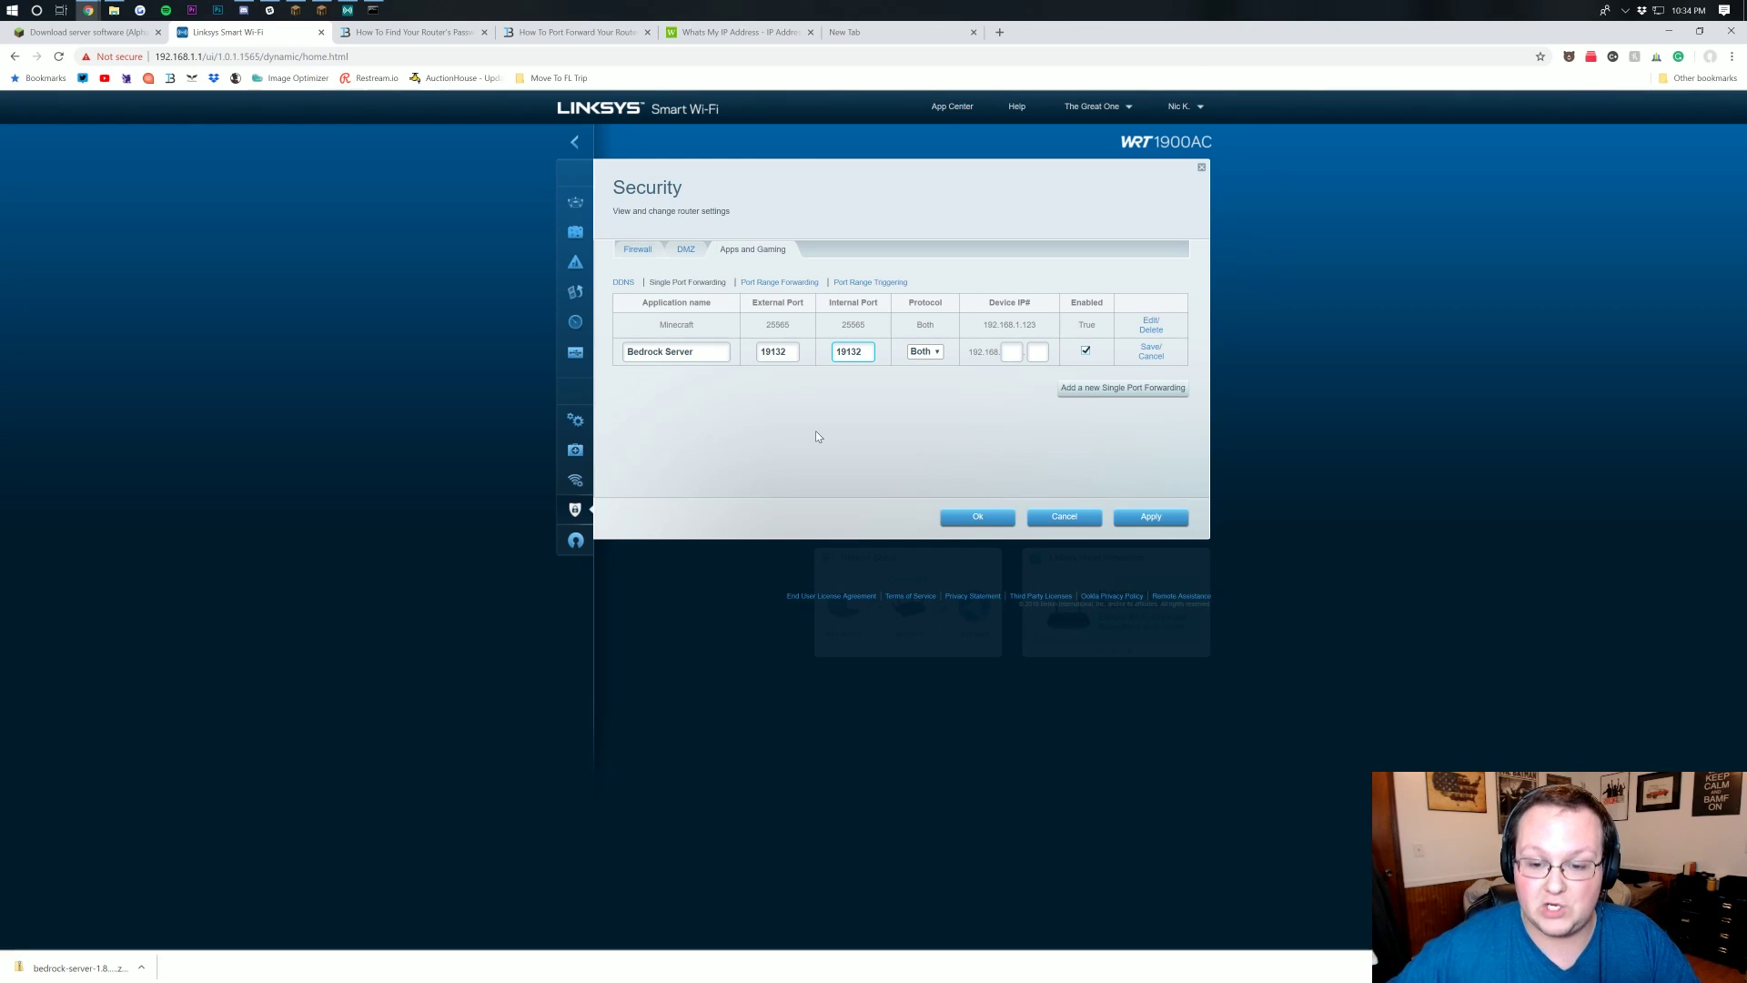
{"action": "left_click", "coordinate": [915, 351]}
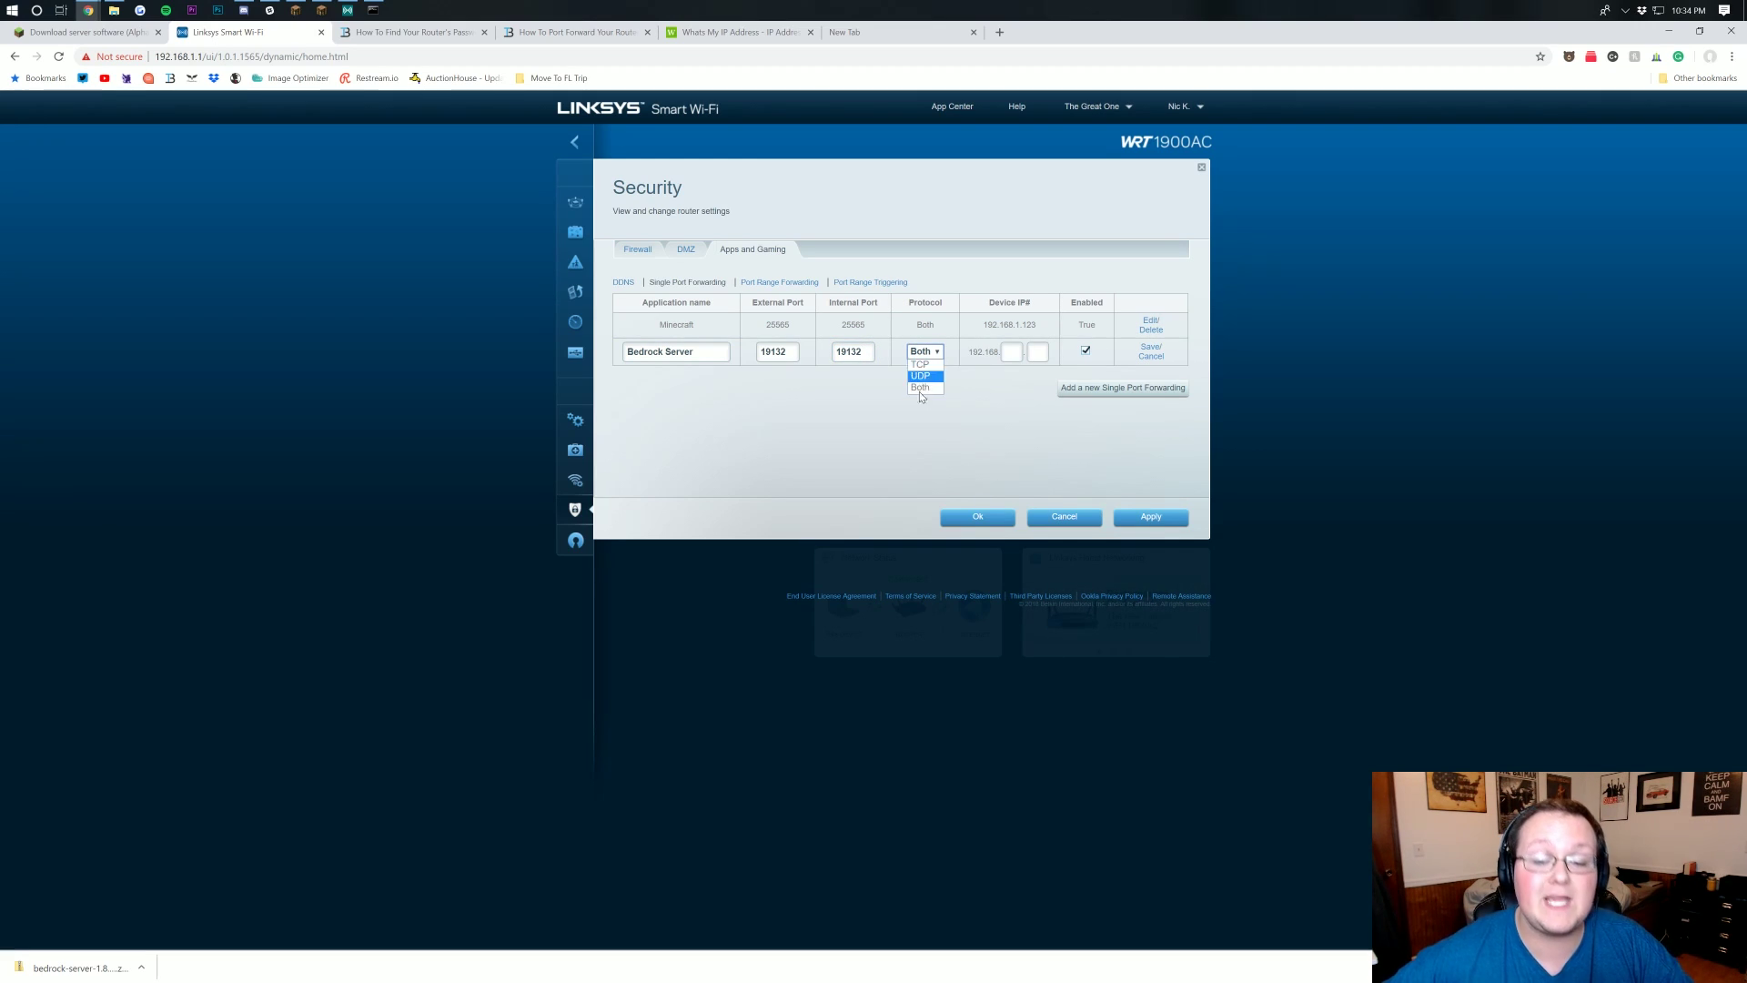
{"action": "left_click", "coordinate": [928, 389]}
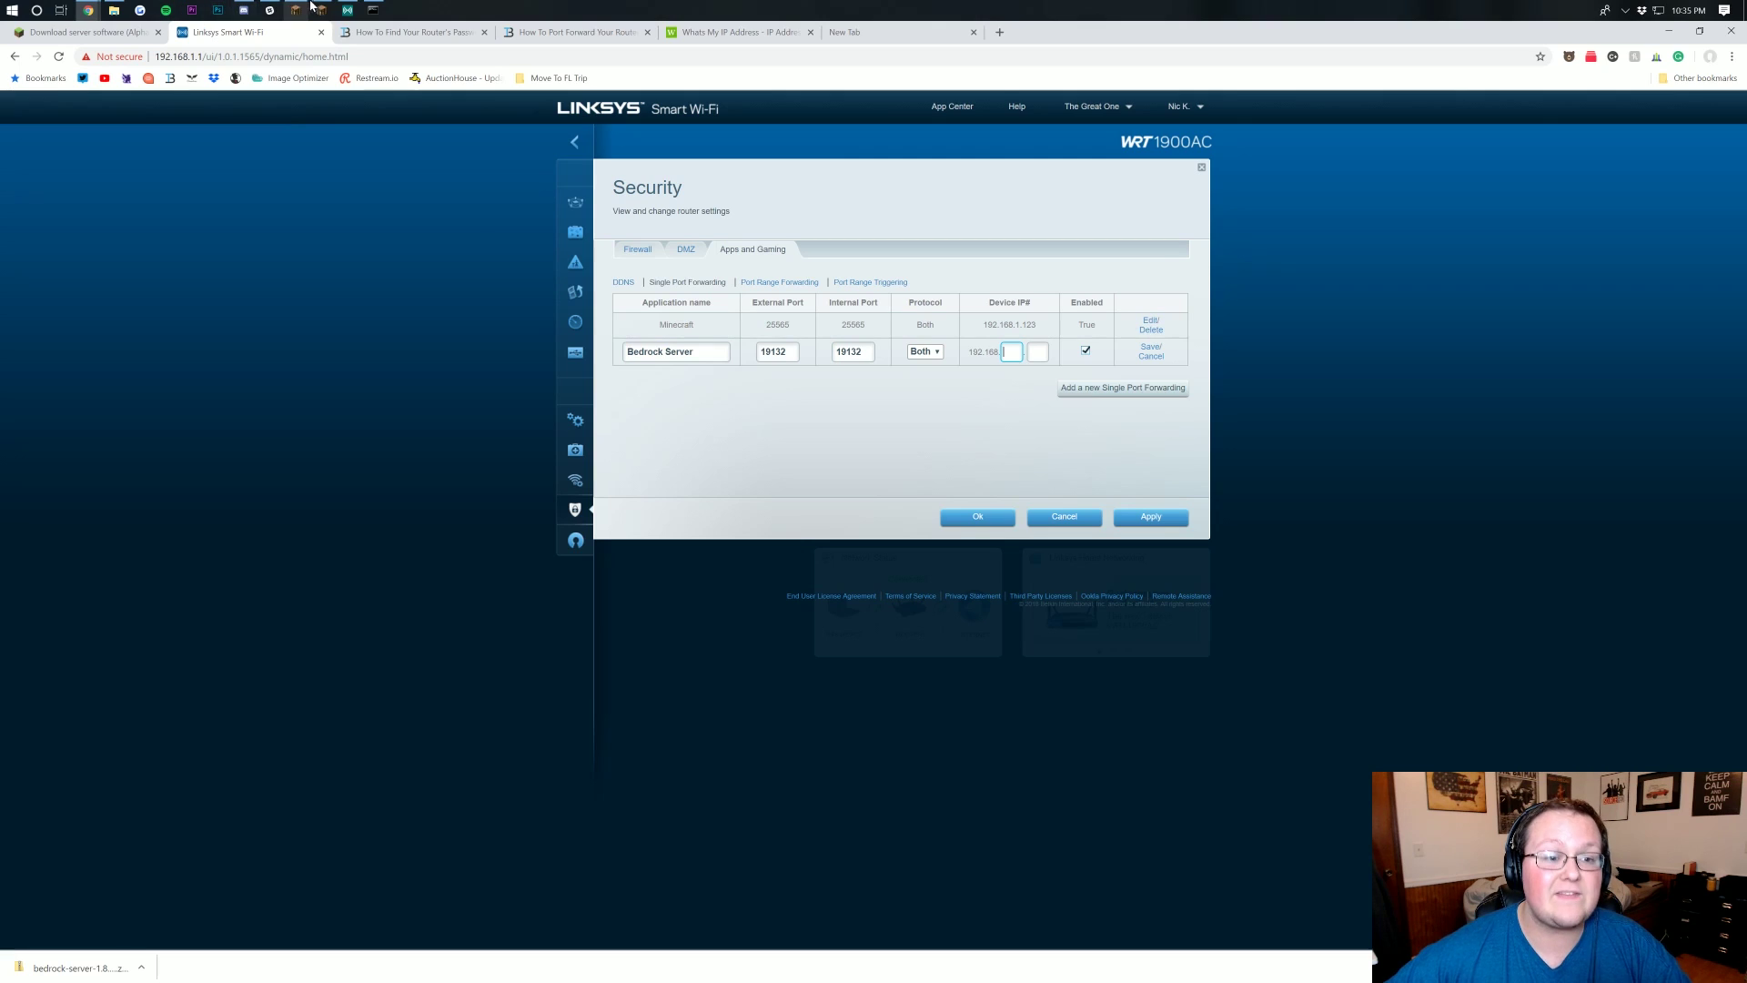
{"action": "left_click", "coordinate": [373, 10]}
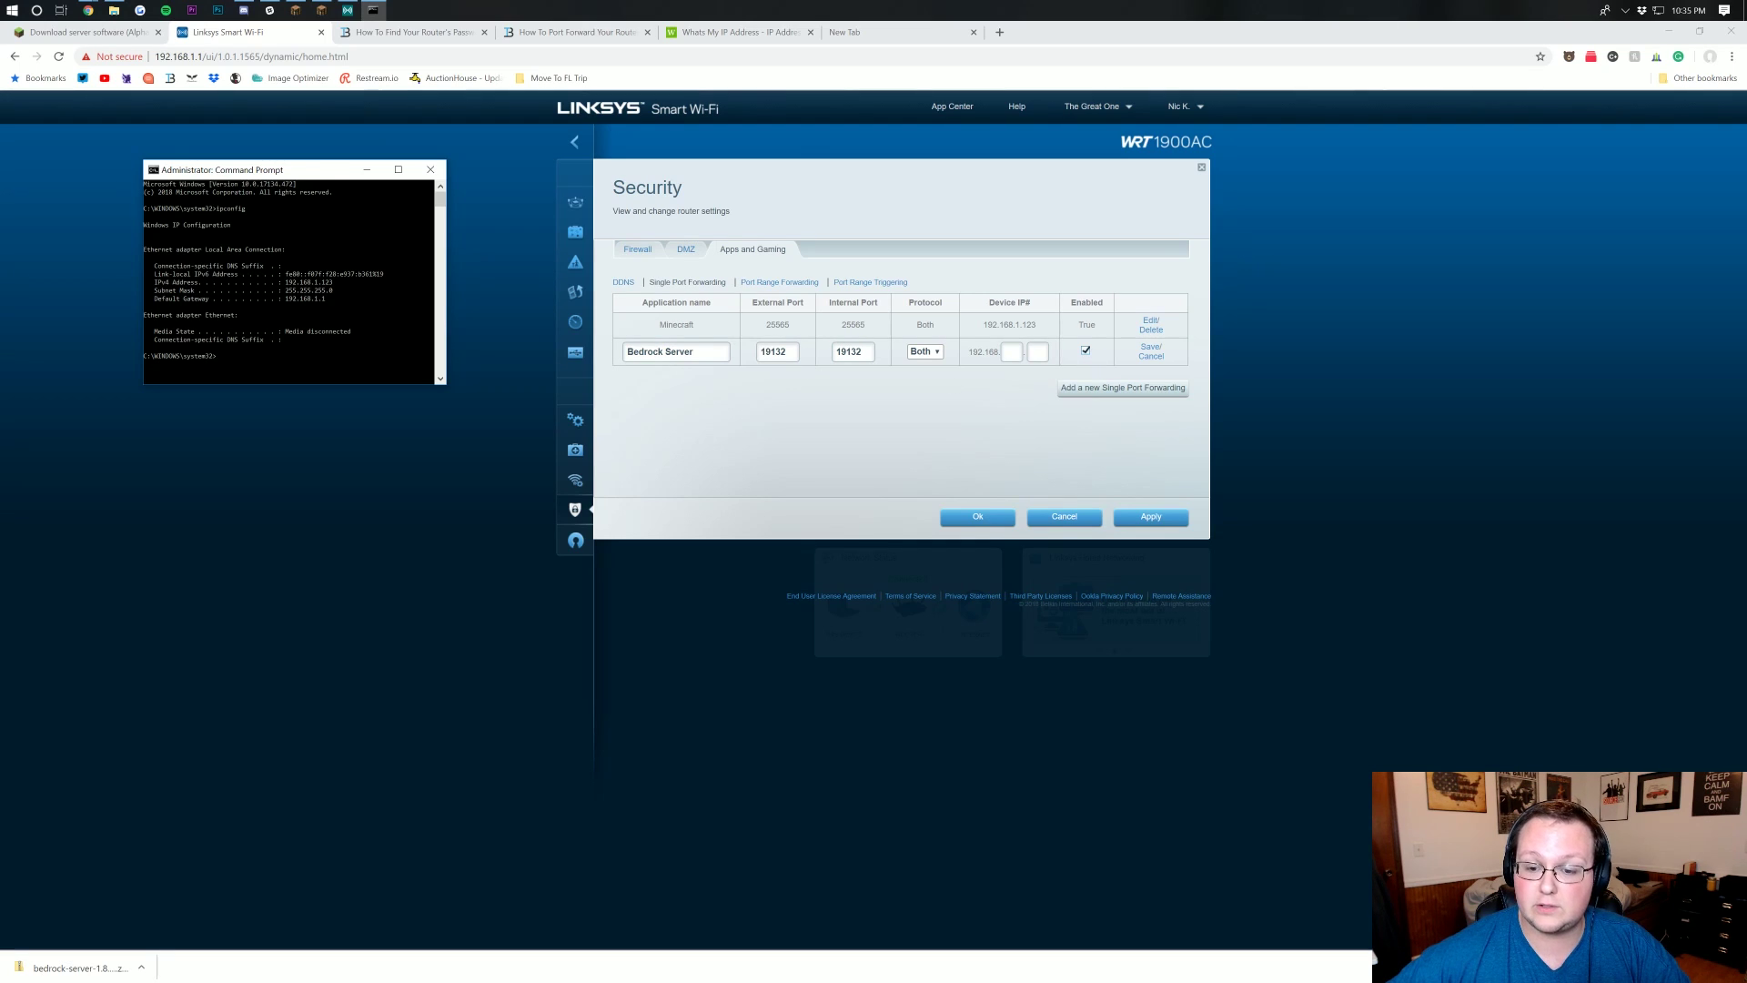
{"action": "left_click", "coordinate": [1012, 351]}
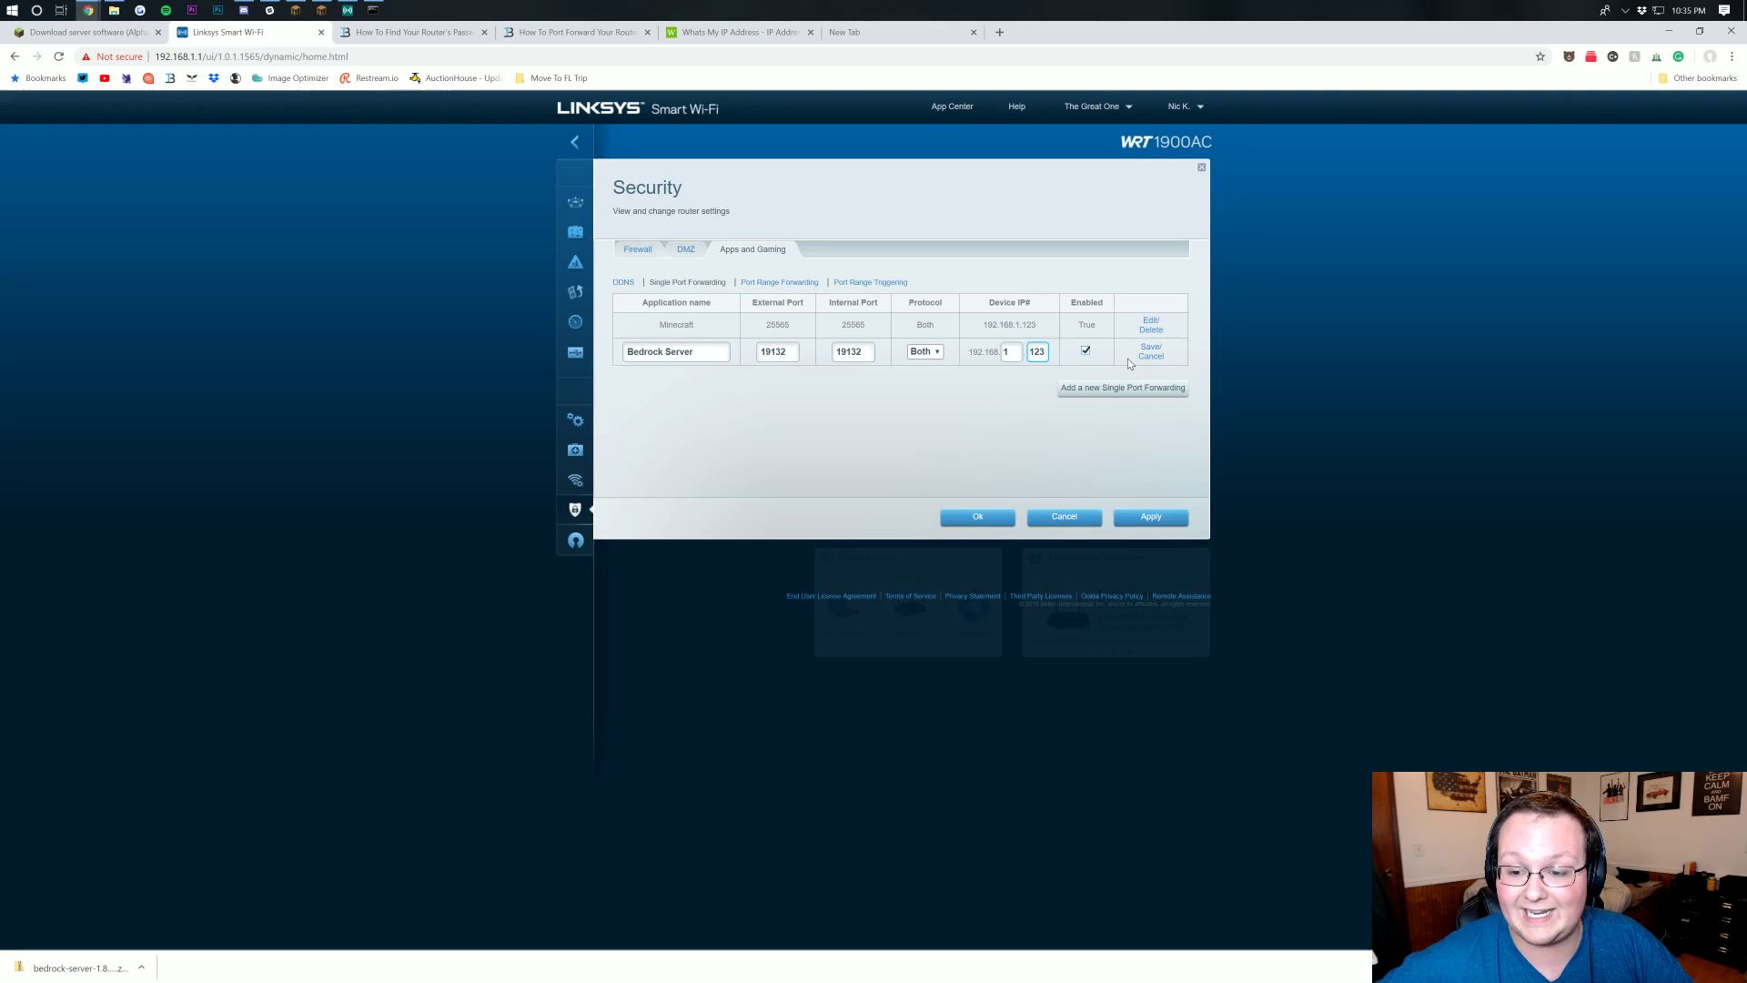
{"action": "left_click", "coordinate": [1145, 349]}
Apply the port forwarding changes so the router keeps the Bedrock Server rule.
{"action": "left_click", "coordinate": [1144, 516]}
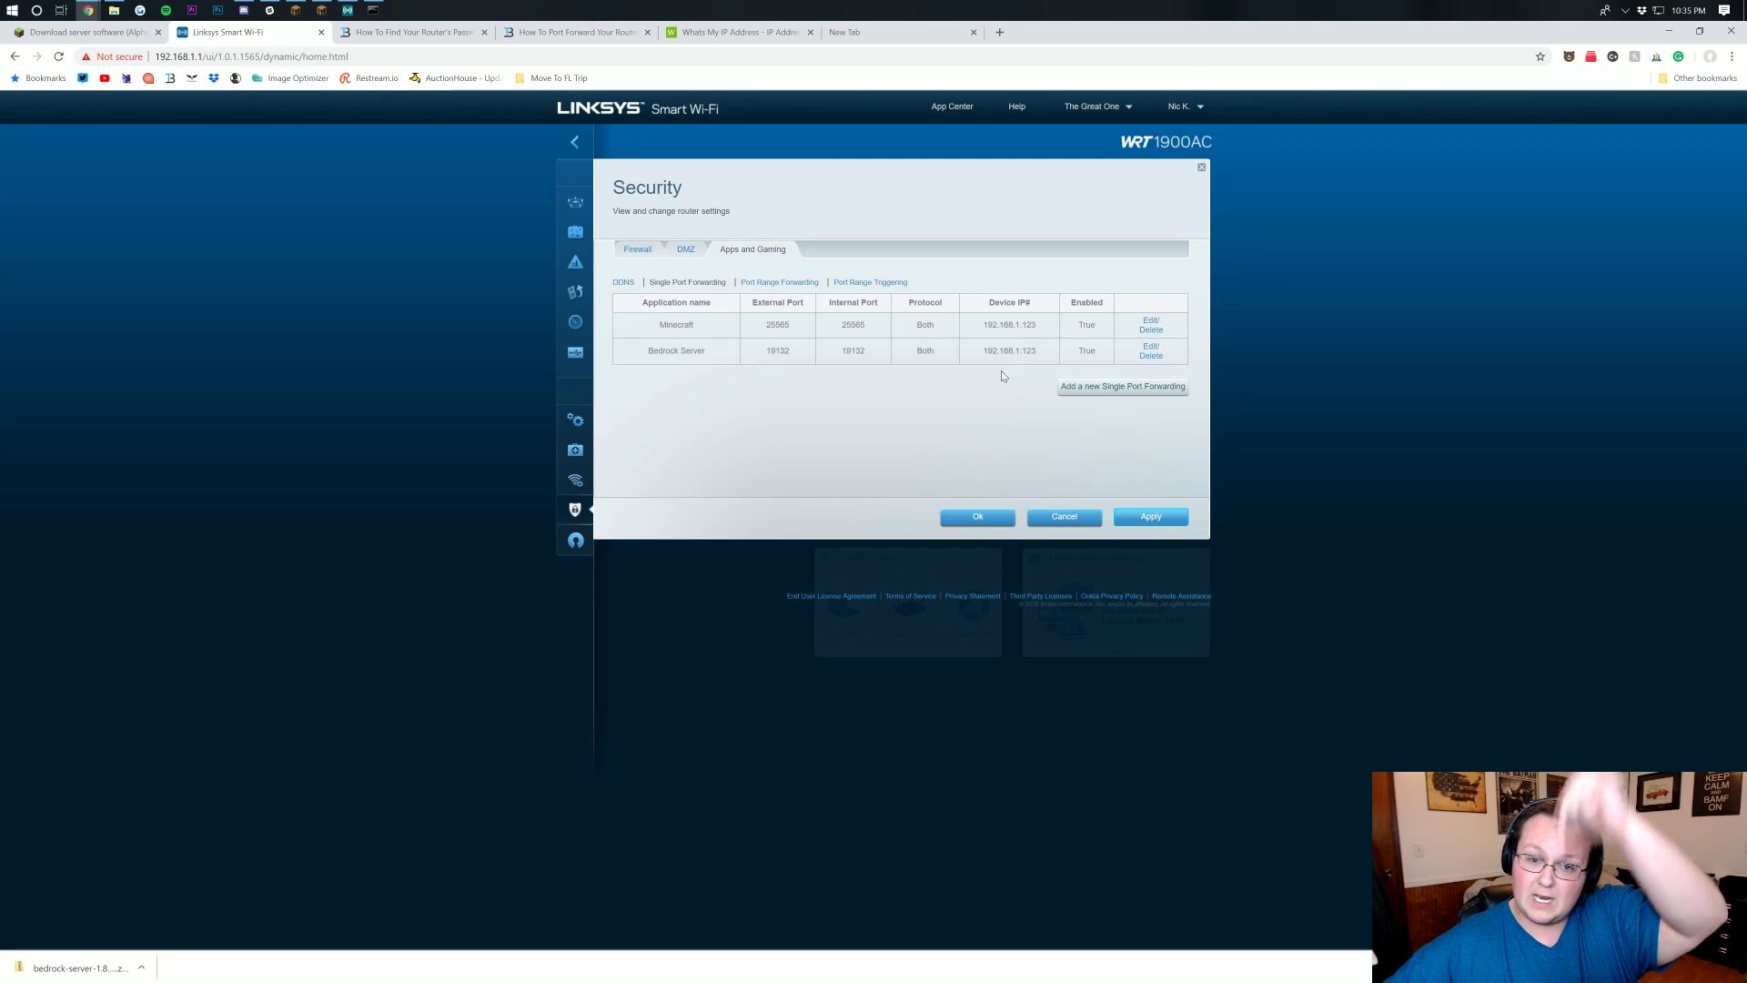
Switch to the Whats My IP tab to read the network's public IP address.
{"action": "left_click", "coordinate": [724, 35]}
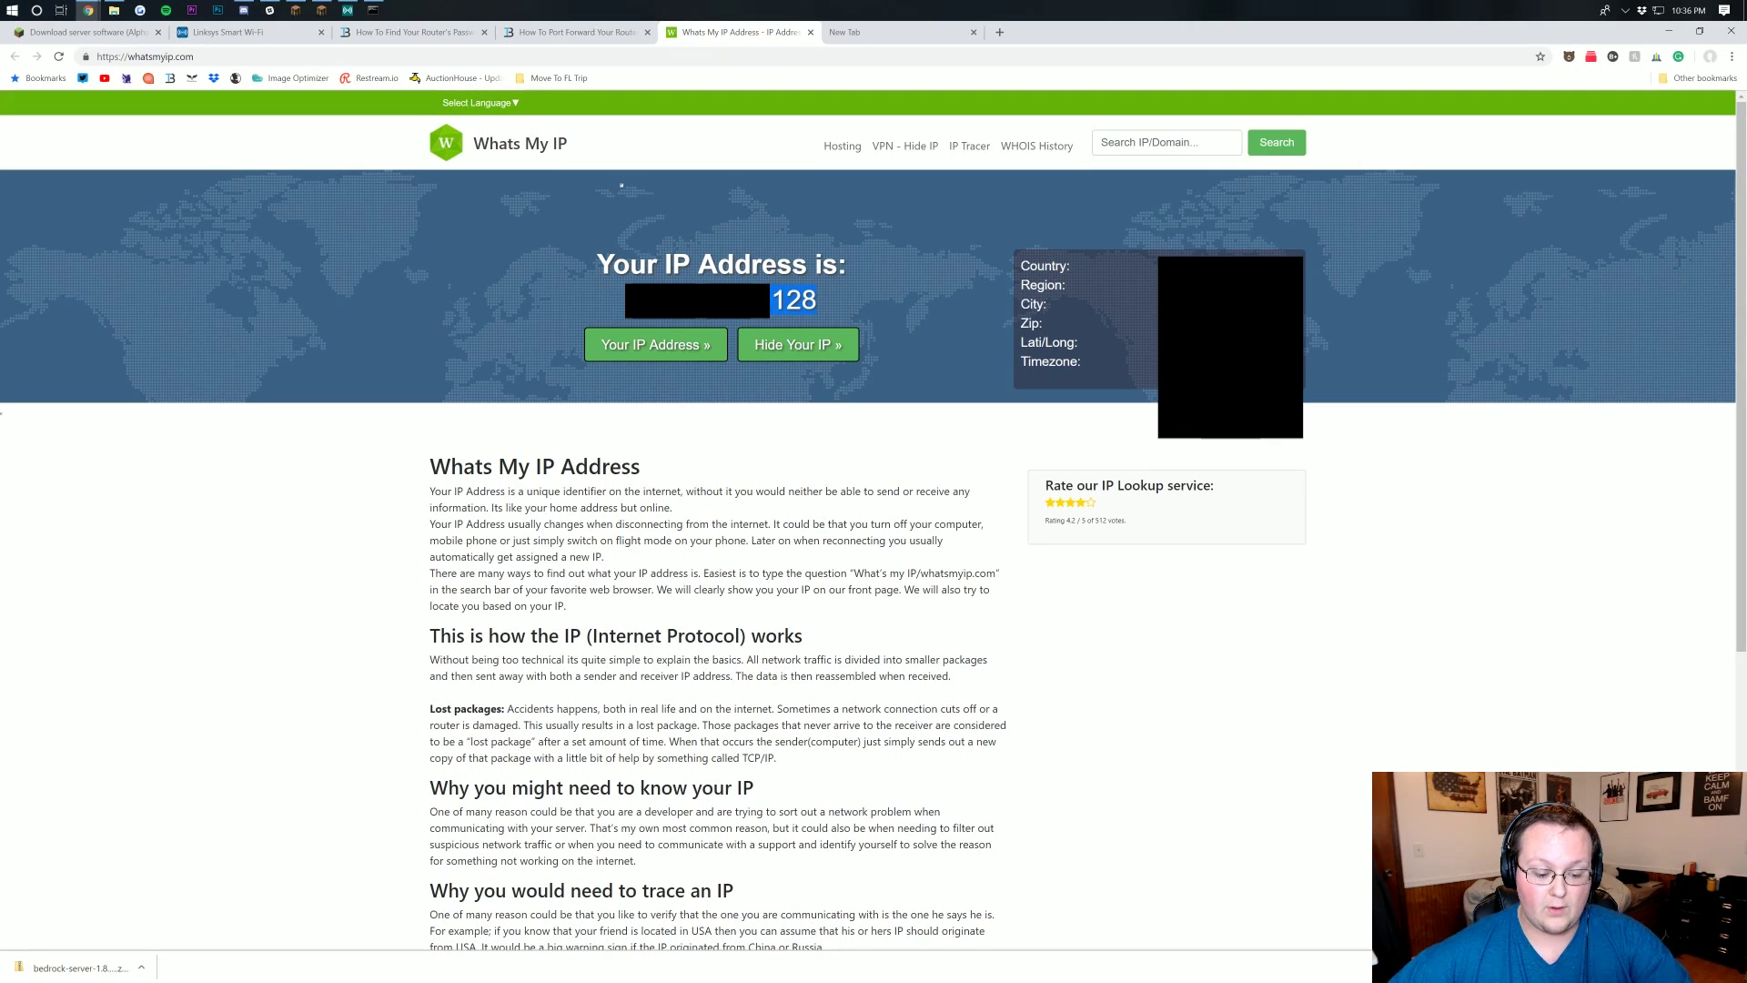
Go back to the Linksys Smart Wi-Fi tab and dismiss the Security dialog with Ok.
{"action": "left_click", "coordinate": [275, 37]}
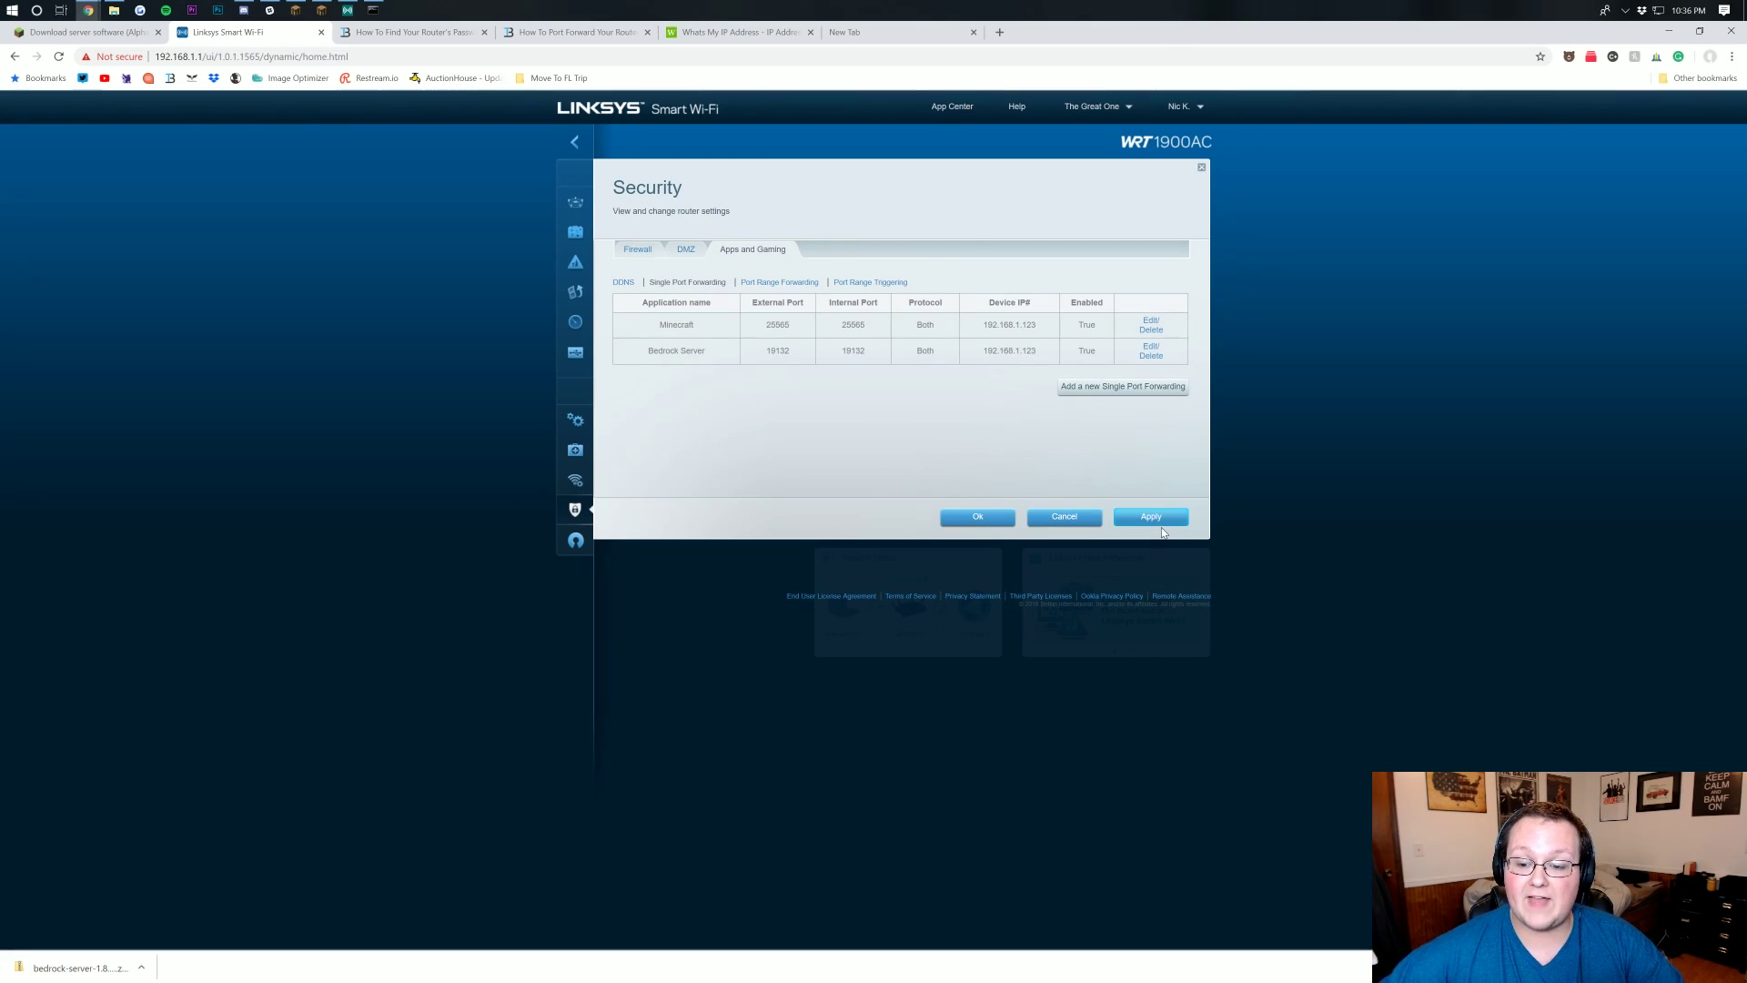
{"action": "left_click", "coordinate": [979, 516]}
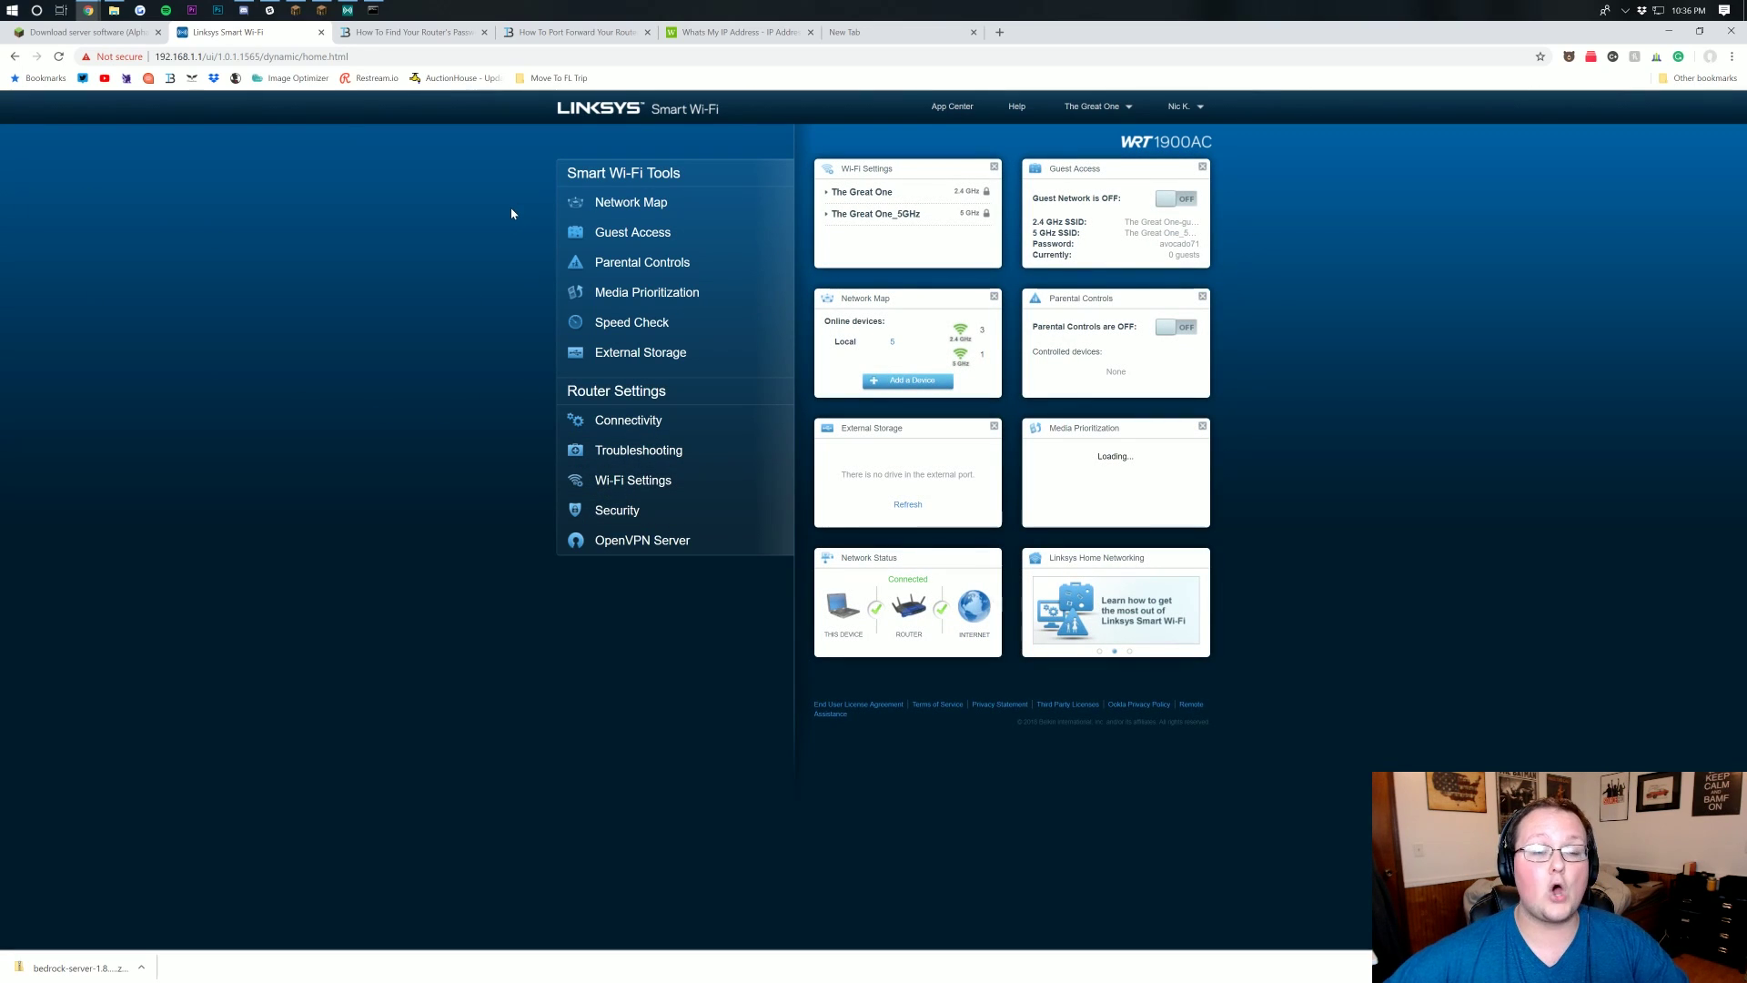
Search for minecraft in Start, launch Minecraft, and go to its Play screen.
{"action": "left_click", "coordinate": [3, 7]}
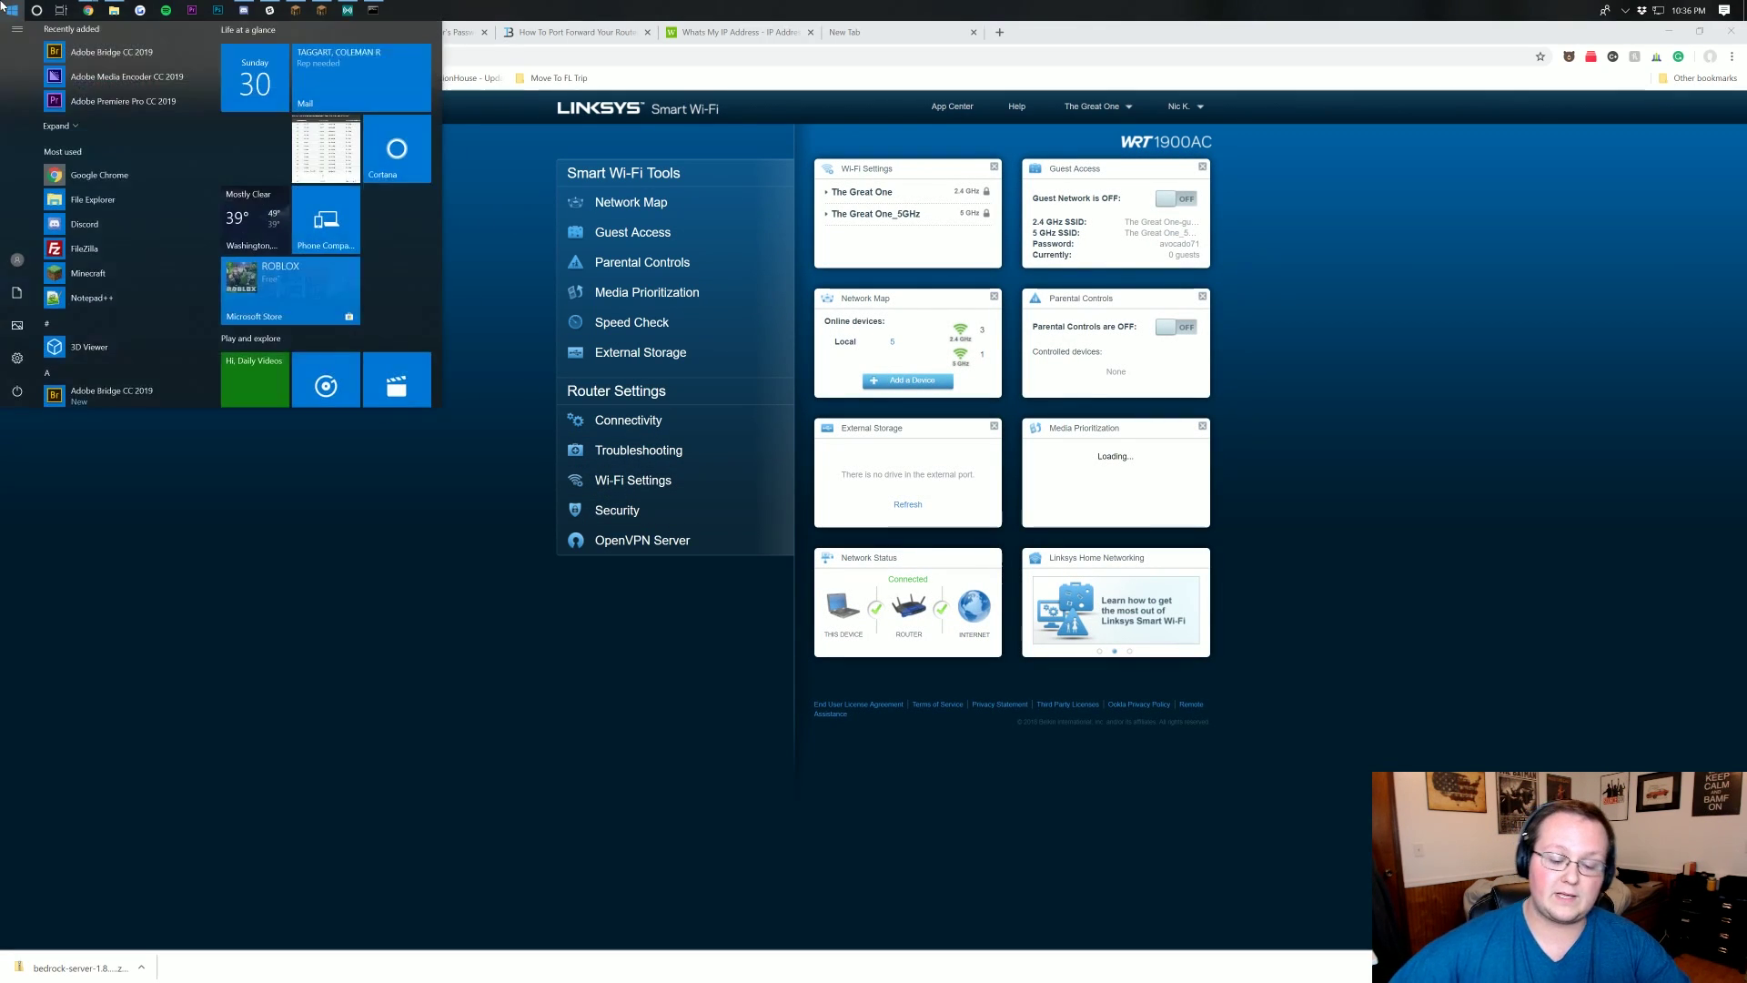
{"action": "type", "text": "minecraft"}
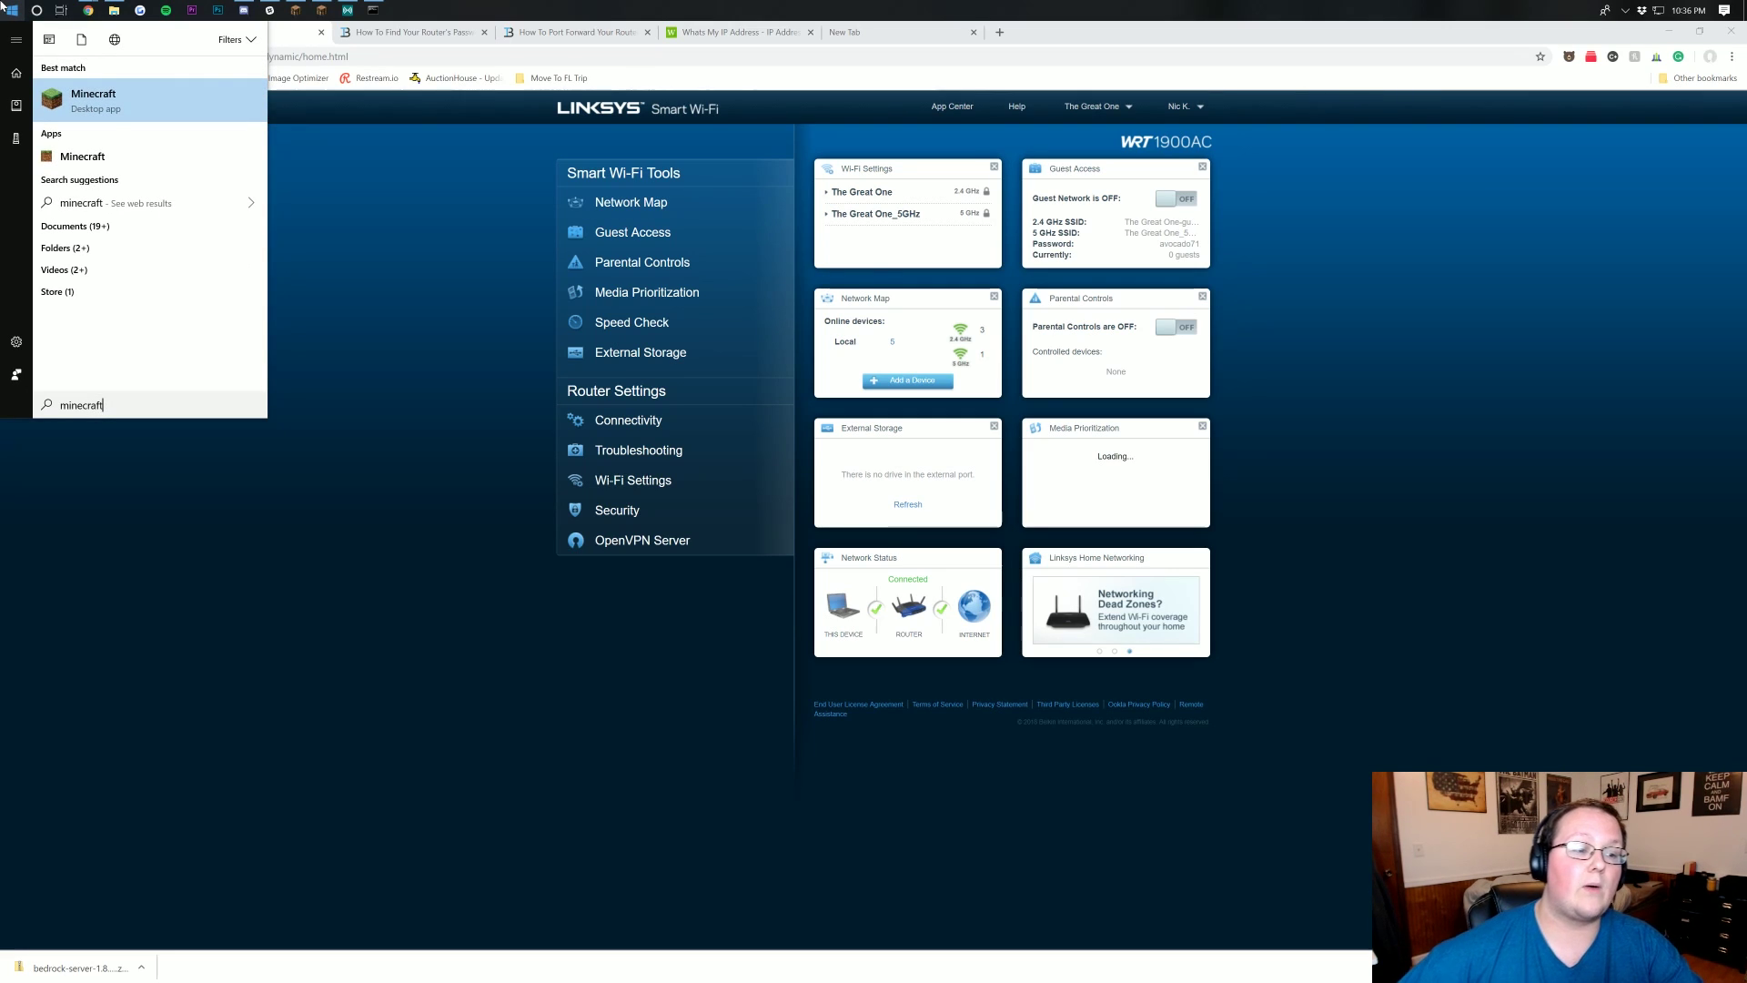
{"action": "left_click", "coordinate": [192, 168]}
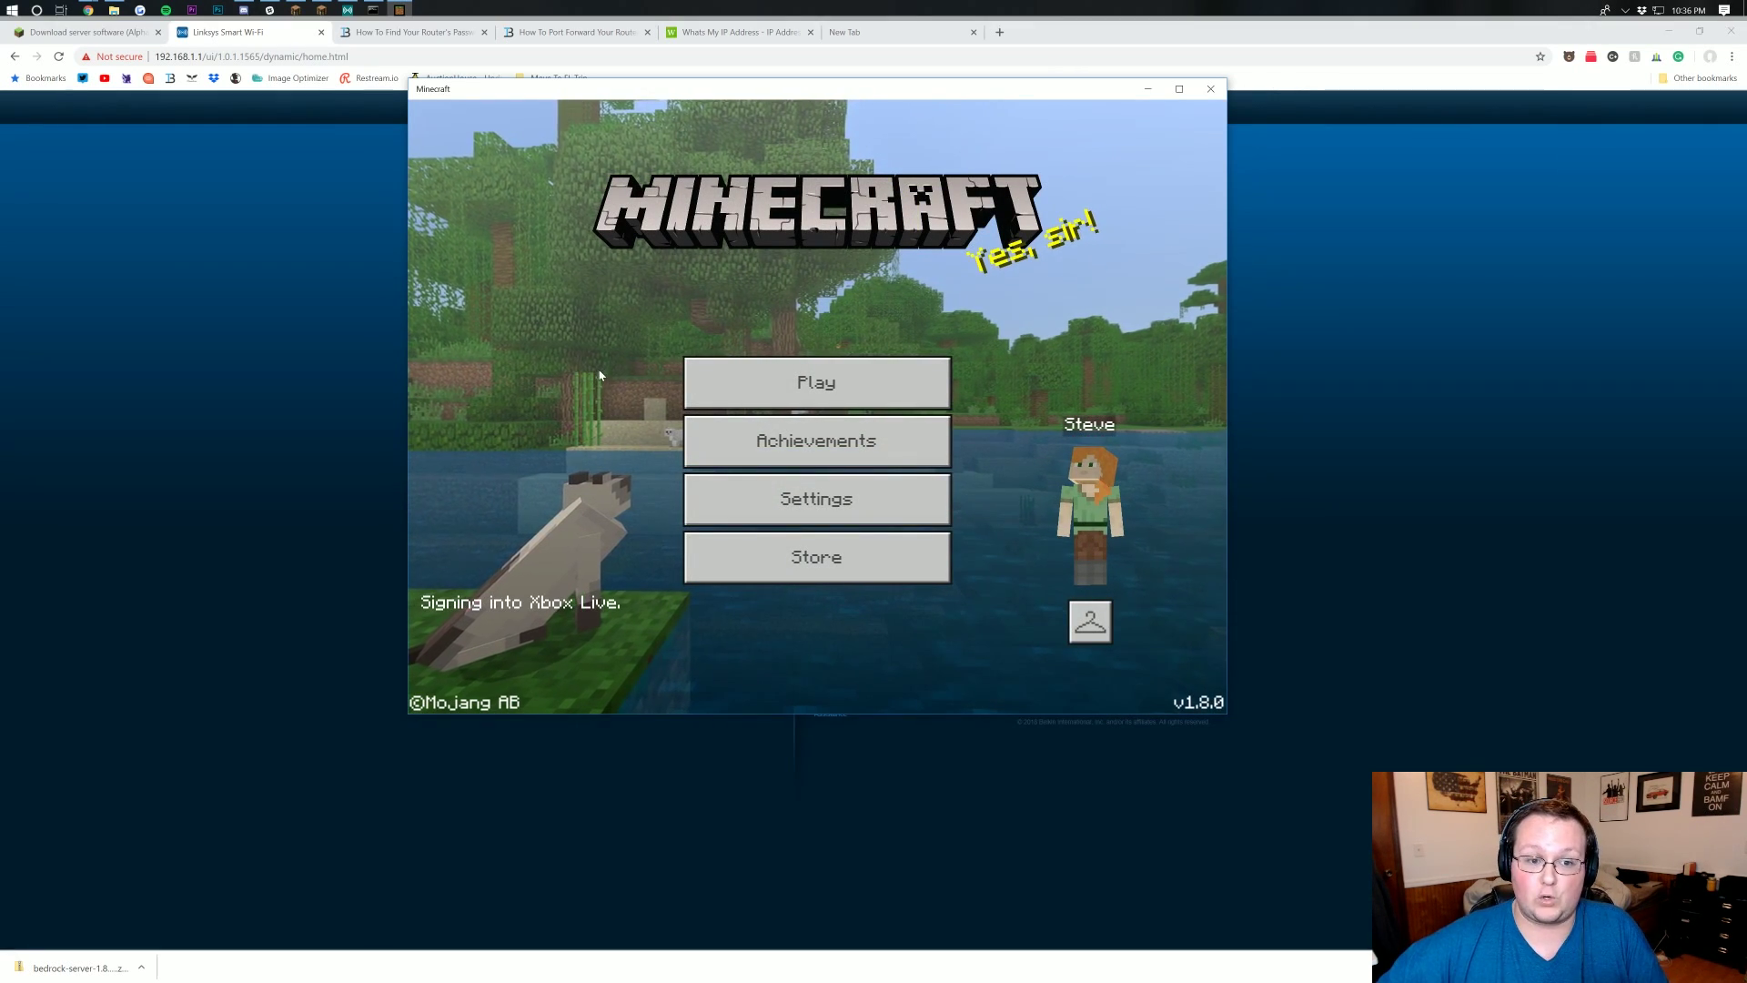
{"action": "left_click", "coordinate": [864, 392]}
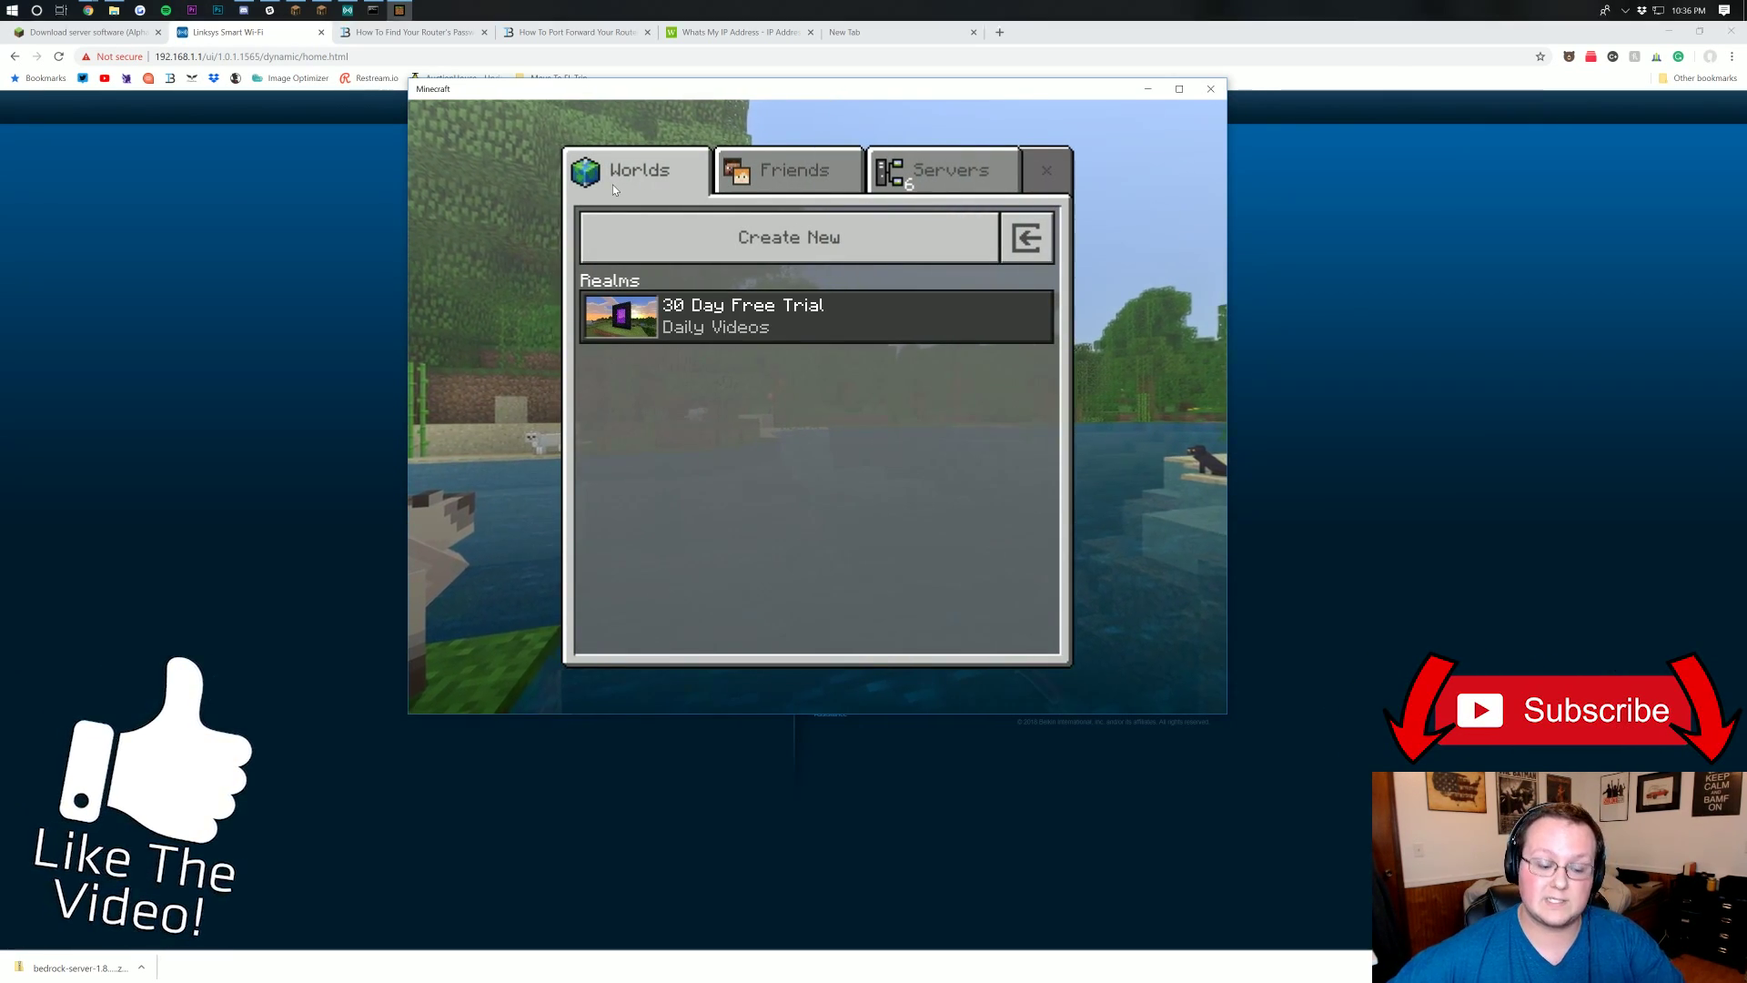
Run bedrock_server.exe from the server folder, then check Minecraft's Friends tab for the Dedicated Server.
{"action": "left_click", "coordinate": [1638, 62]}
{"action": "left_click", "coordinate": [1668, 30]}
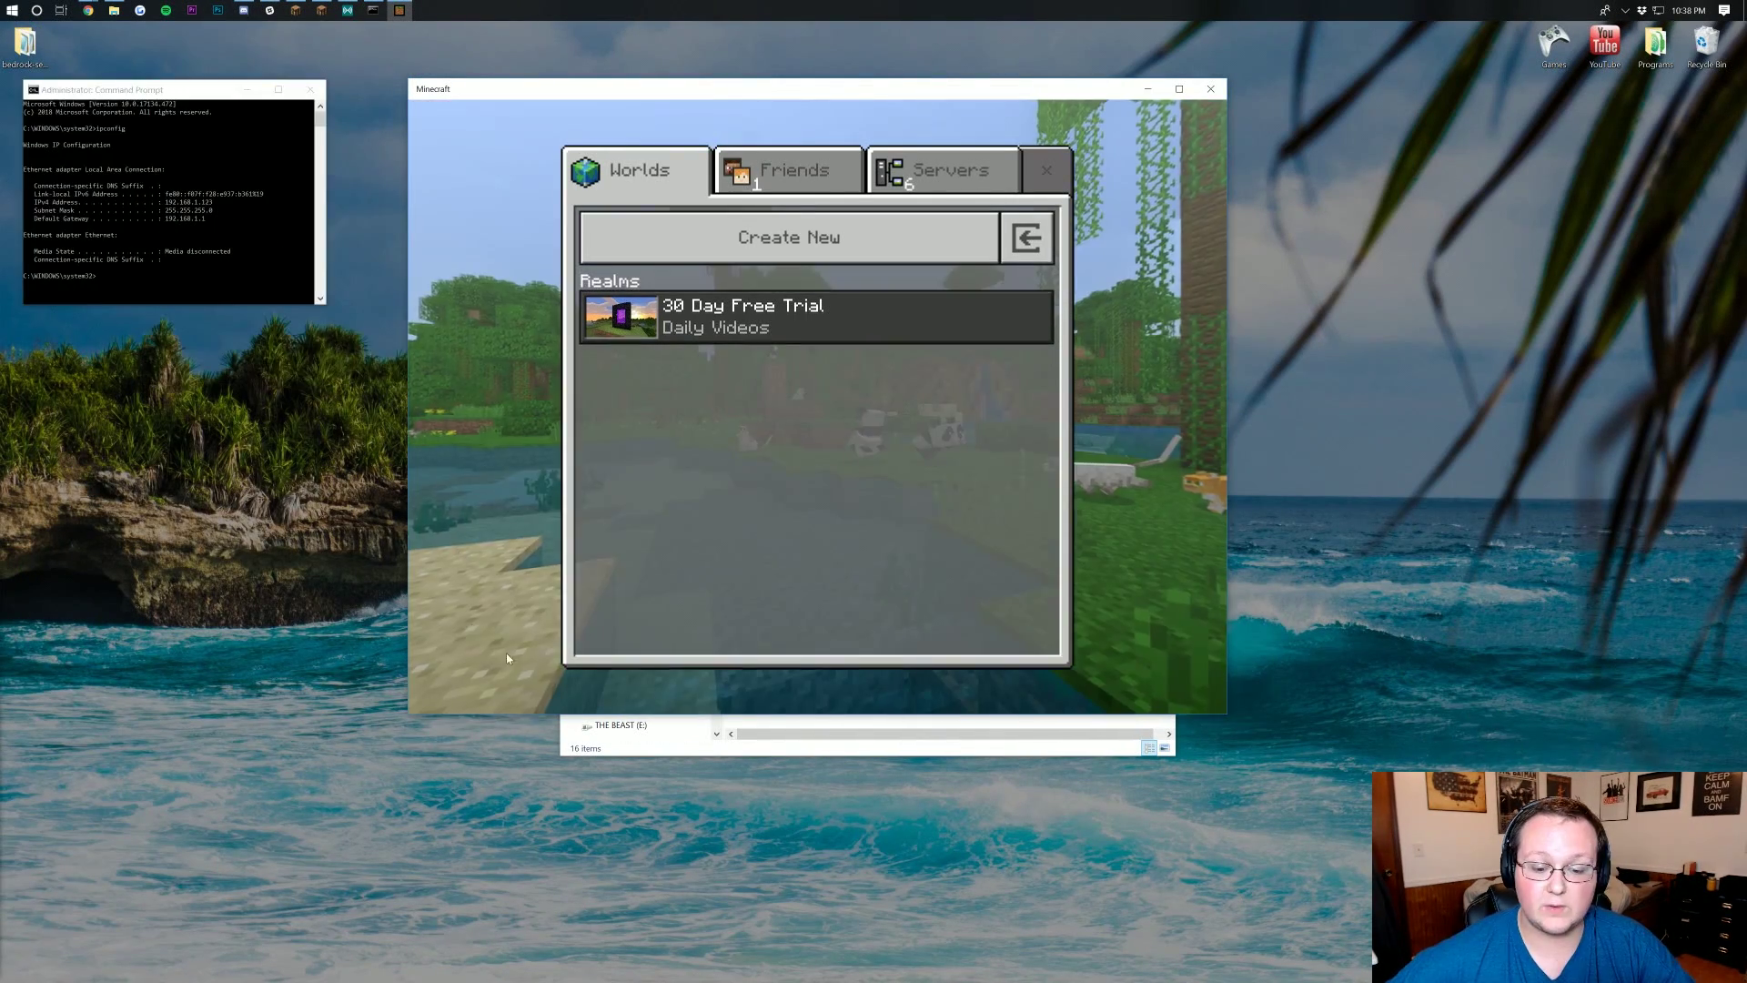
{"action": "left_click", "coordinate": [783, 740]}
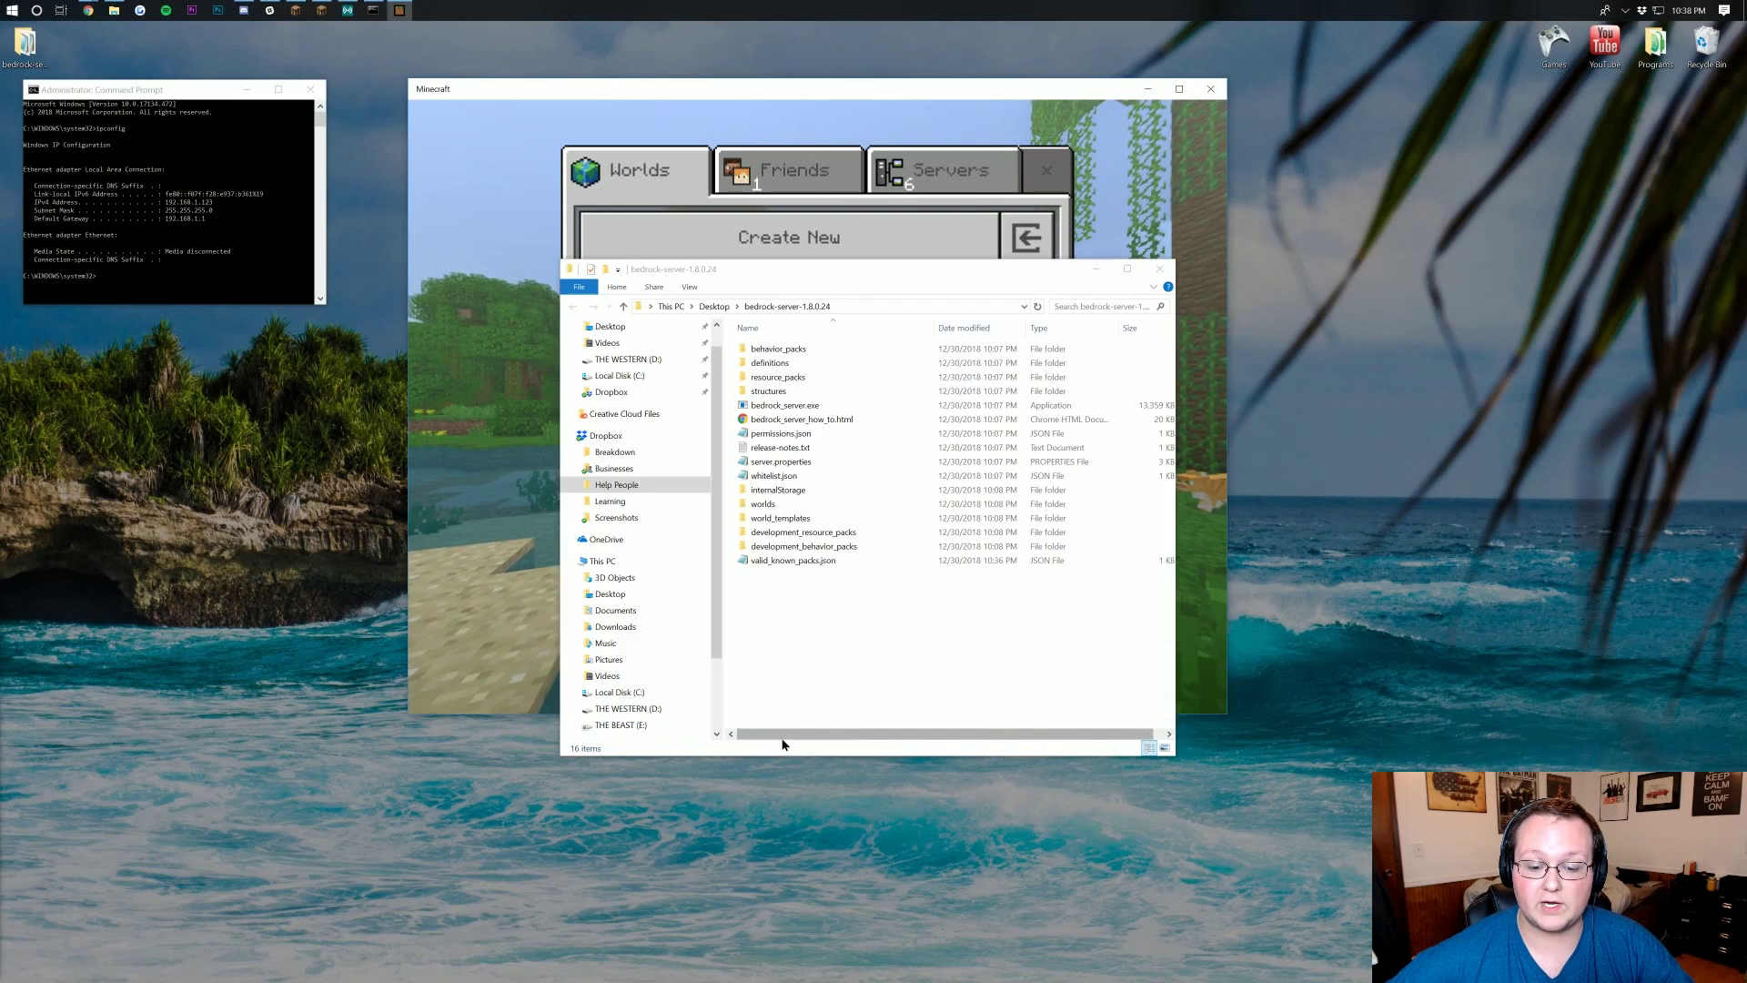
{"action": "double_click", "coordinate": [797, 405]}
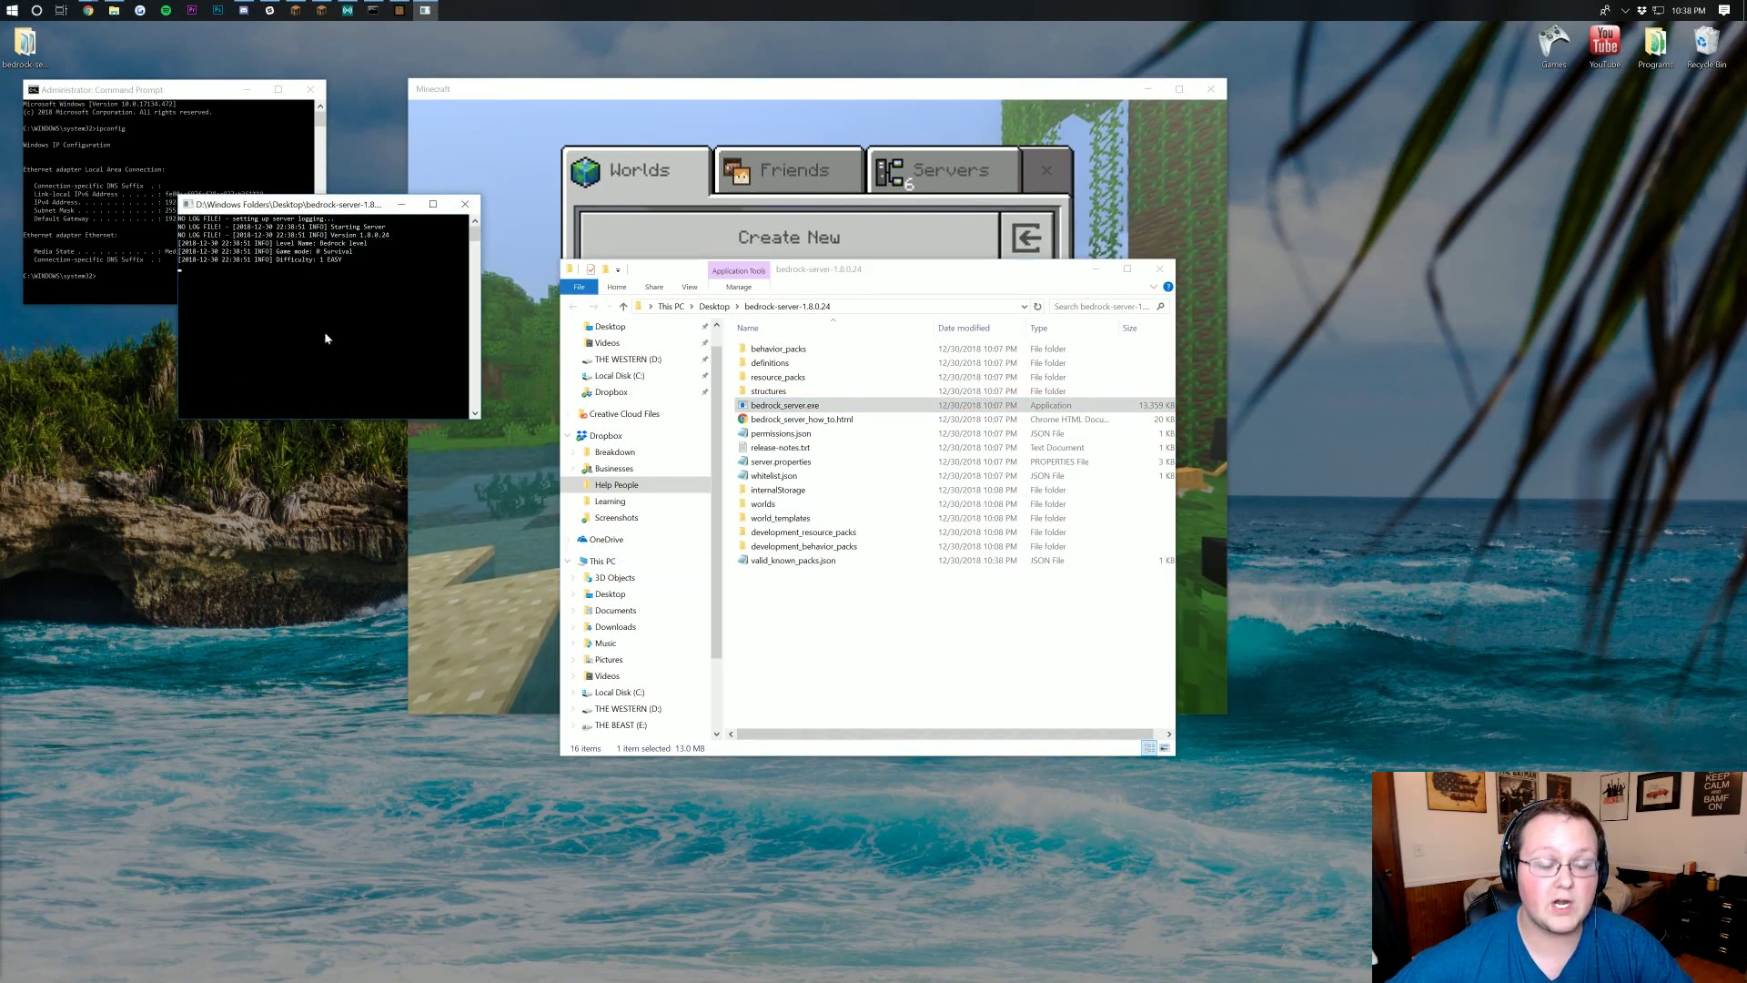
{"action": "left_click", "coordinate": [541, 309]}
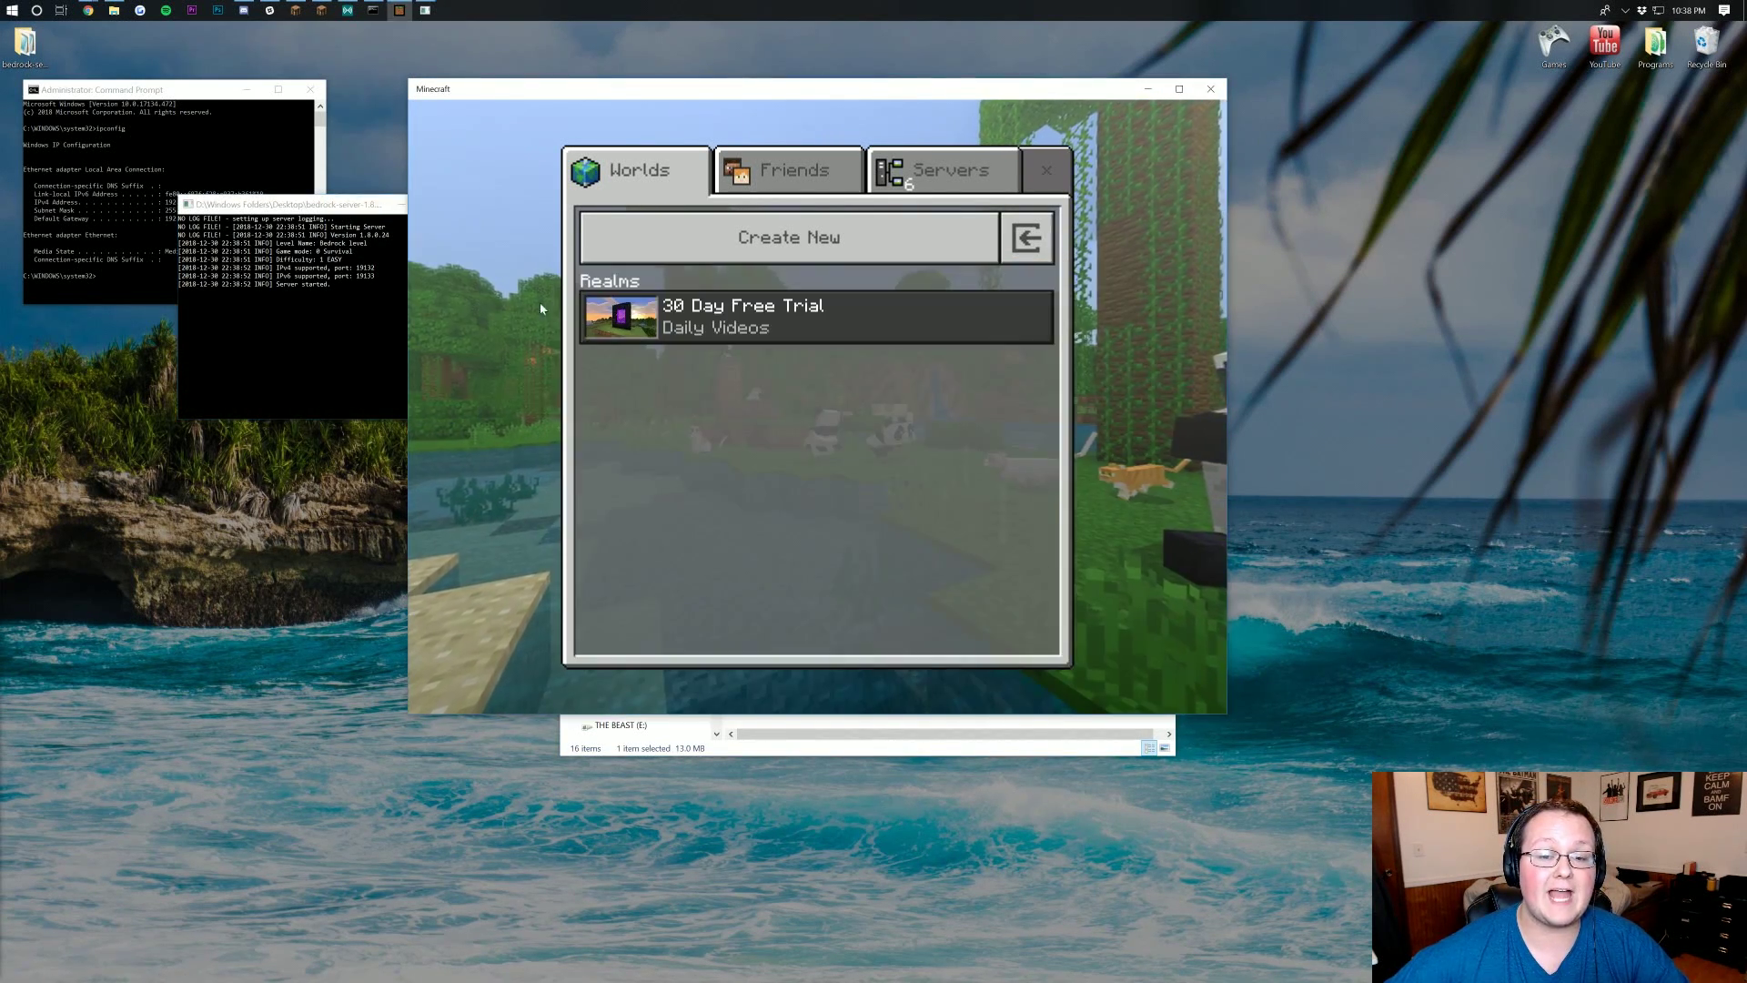
{"action": "left_click", "coordinate": [791, 171]}
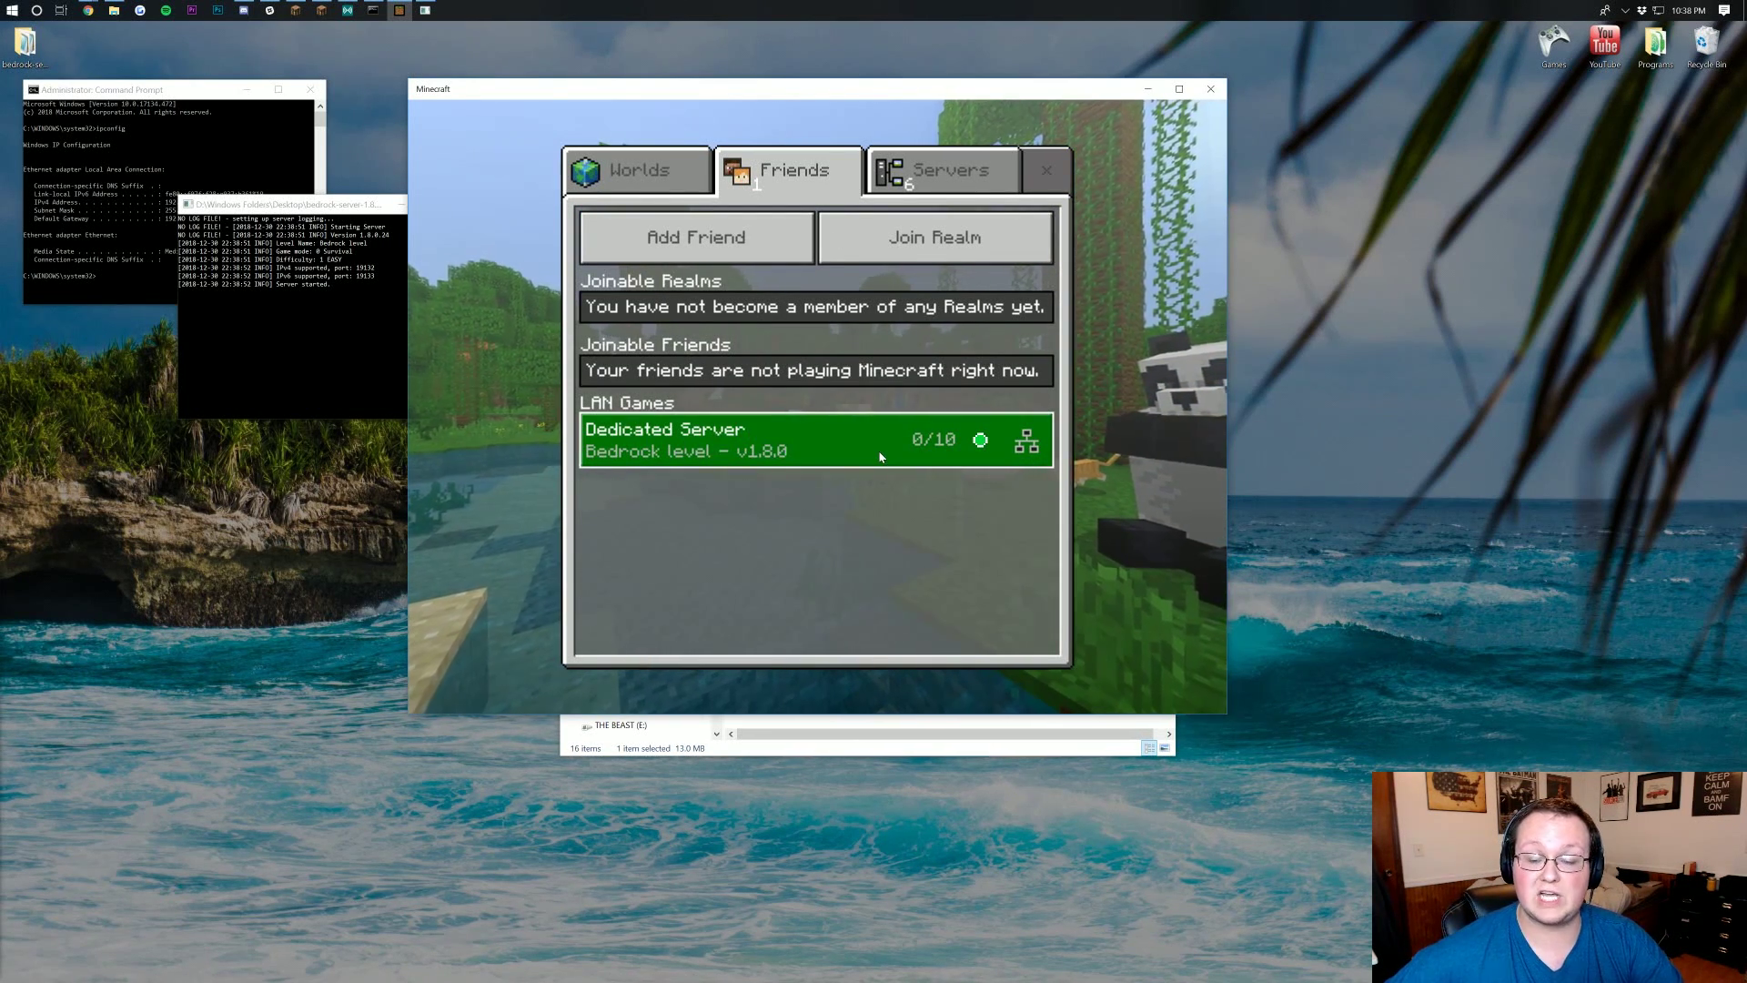
Join the Dedicated Server LAN game, walk forward briefly, then Save & Quit.
{"action": "left_click", "coordinate": [837, 453]}
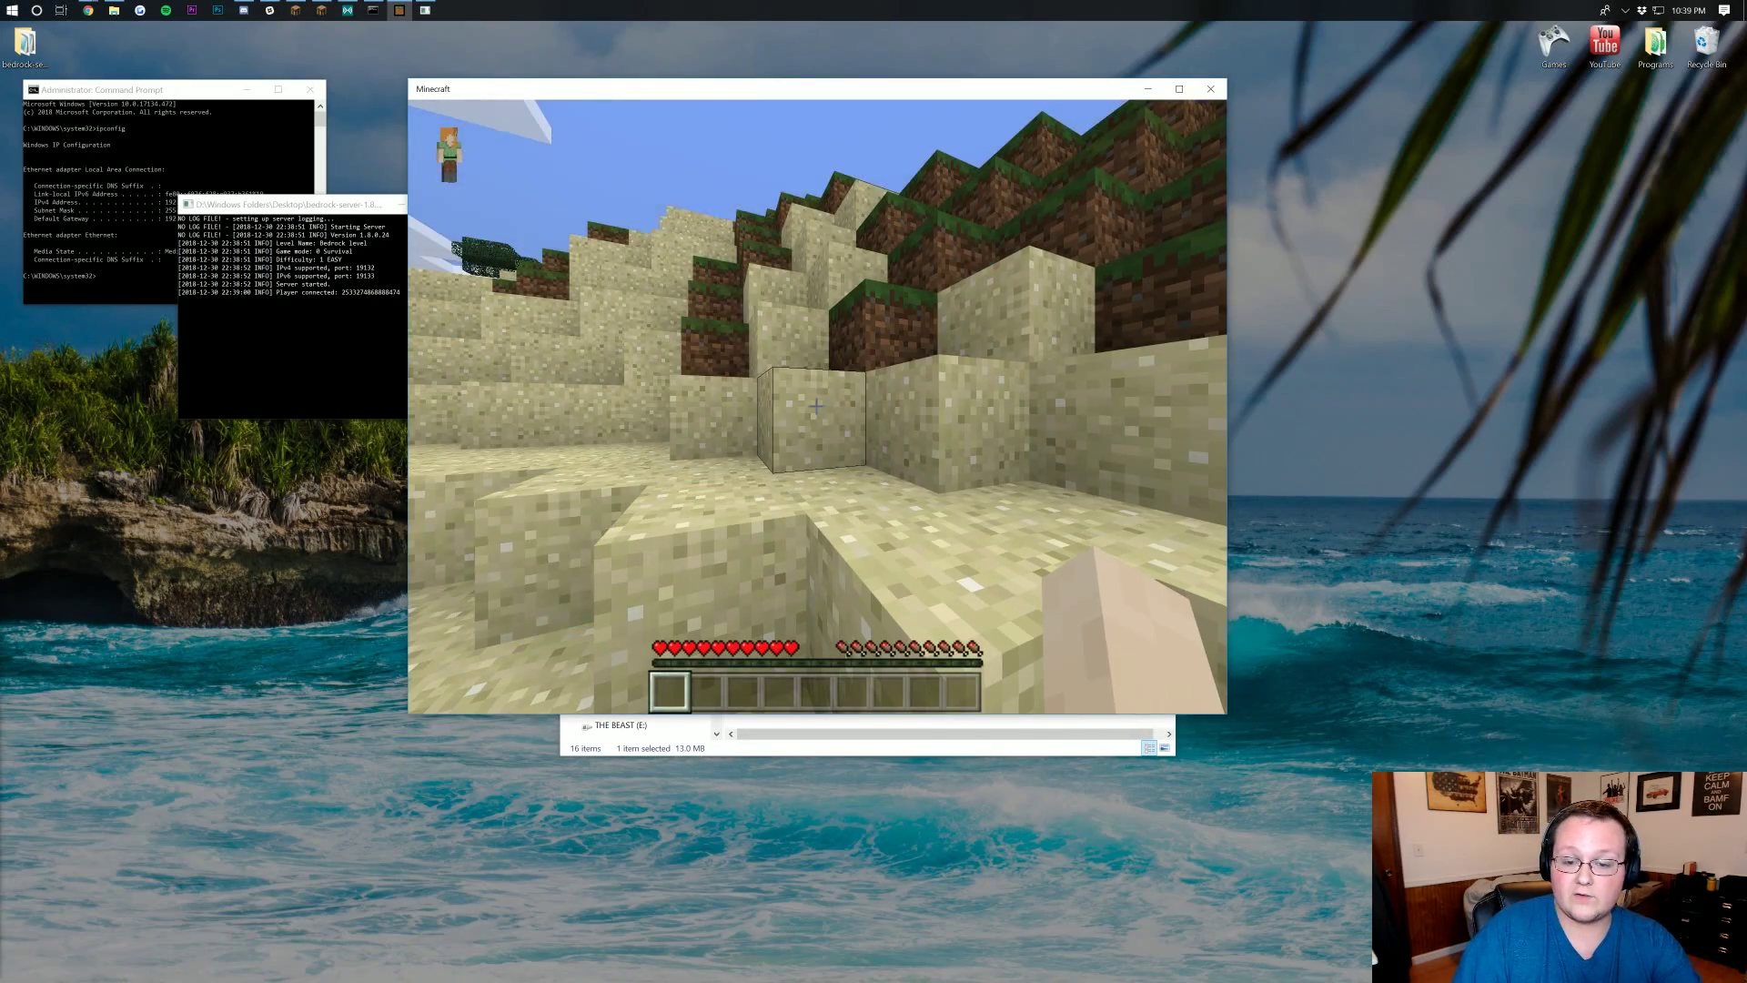
{"action": "key", "text": "w"}
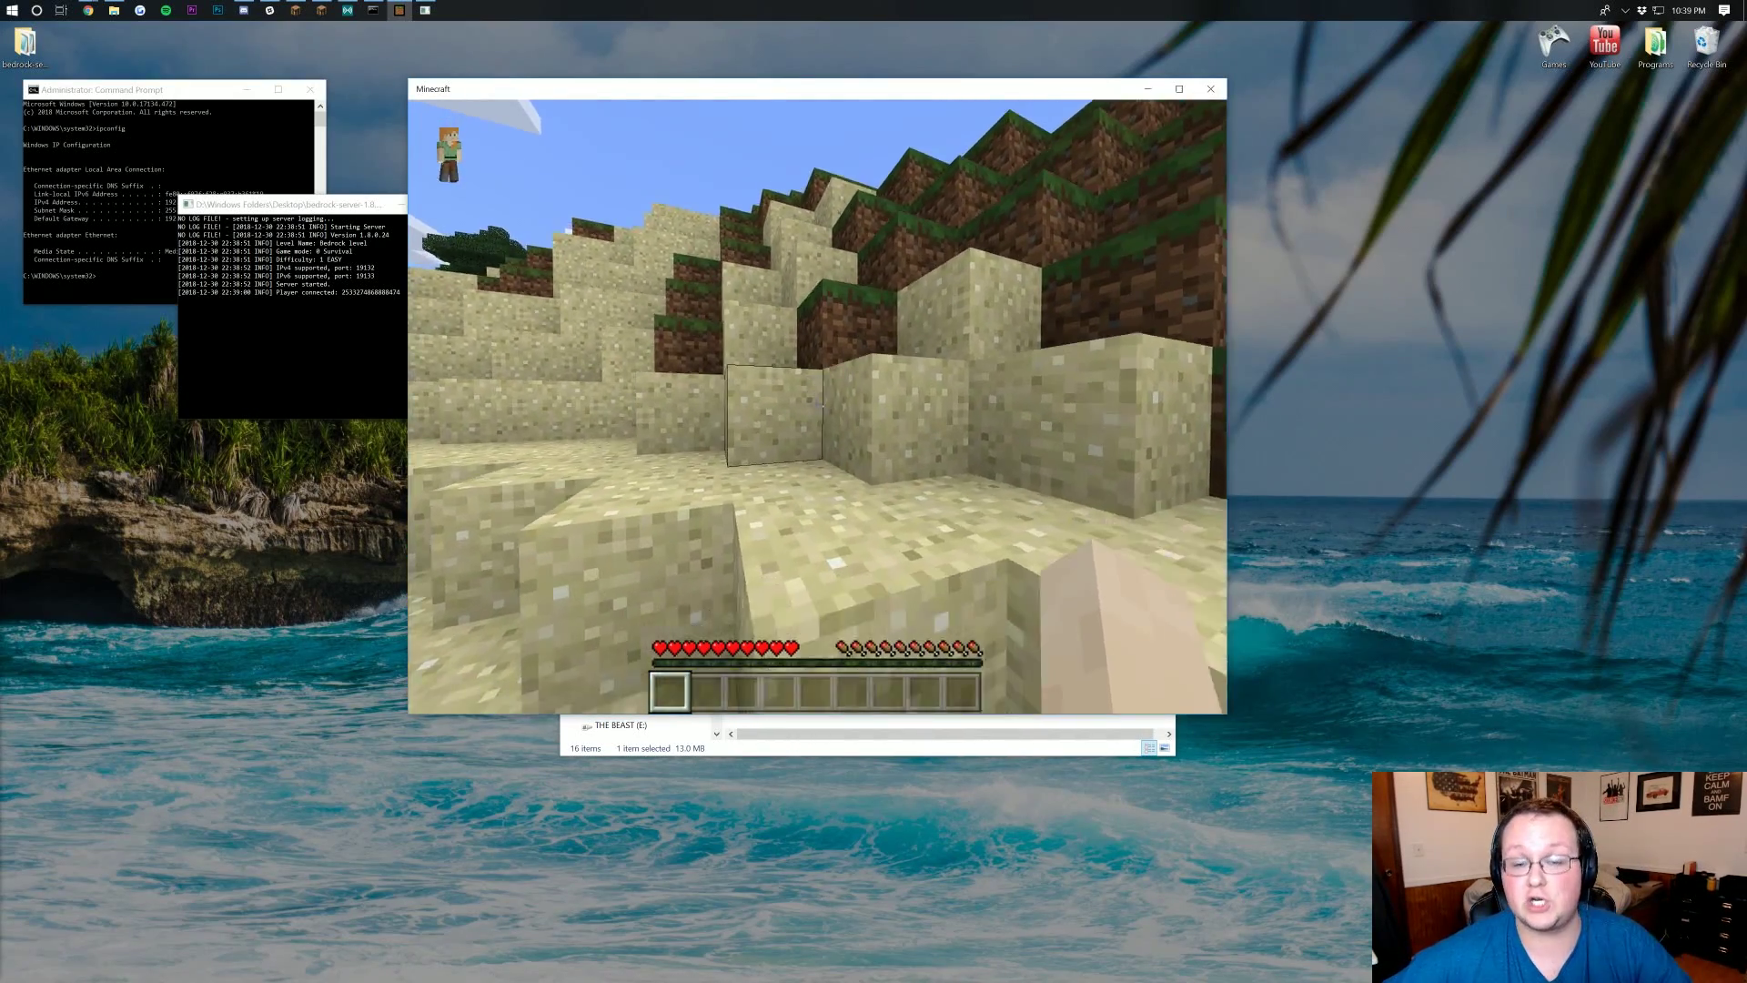
{"action": "key", "text": "Escape"}
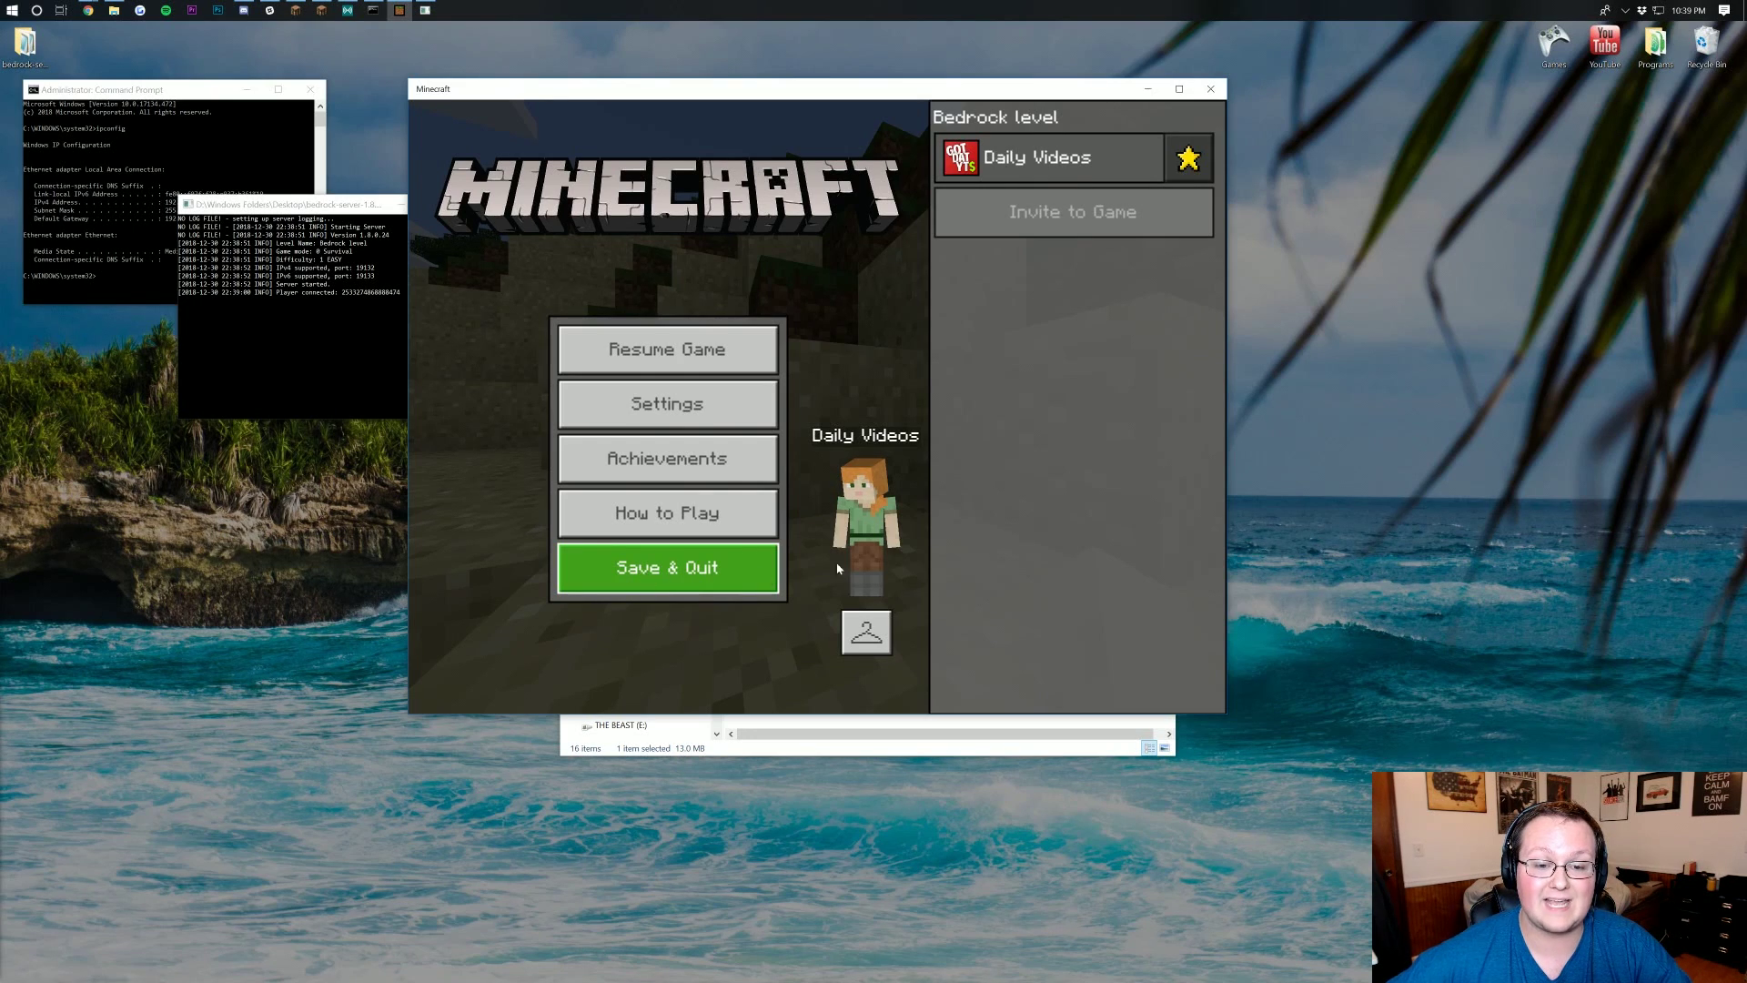
{"action": "left_click", "coordinate": [680, 565]}
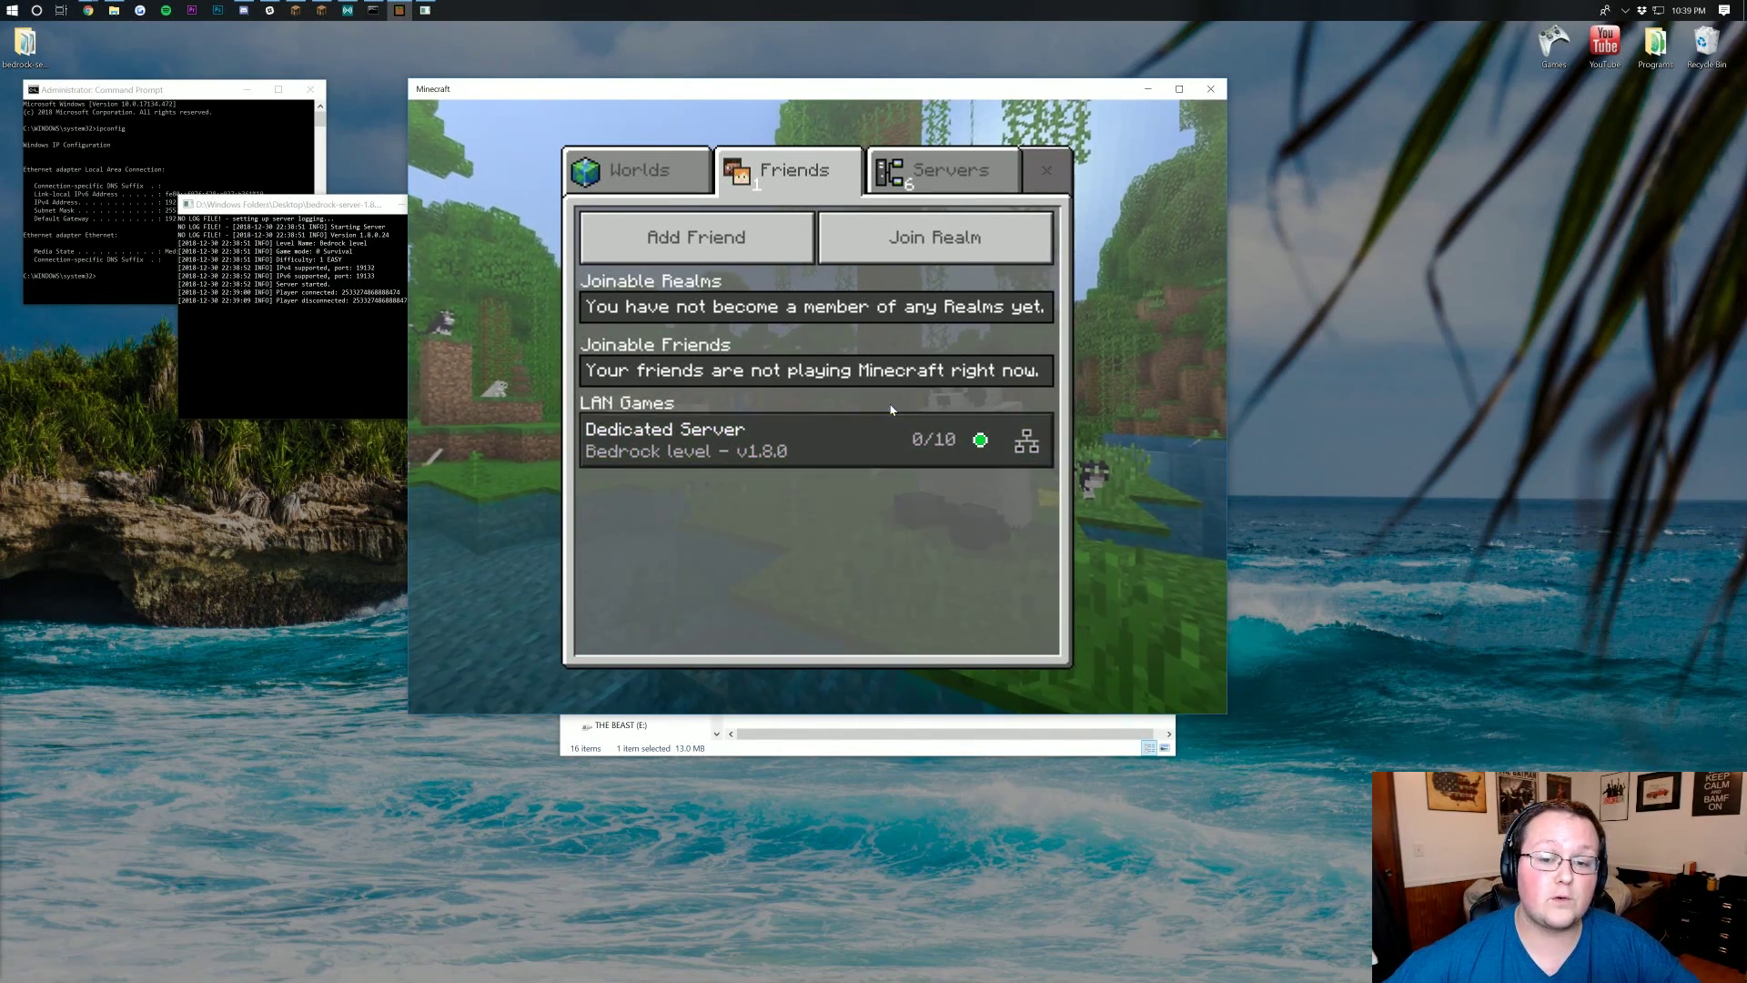
Bring up the Servers tab list in Minecraft's play screen.
{"action": "left_click", "coordinate": [937, 173]}
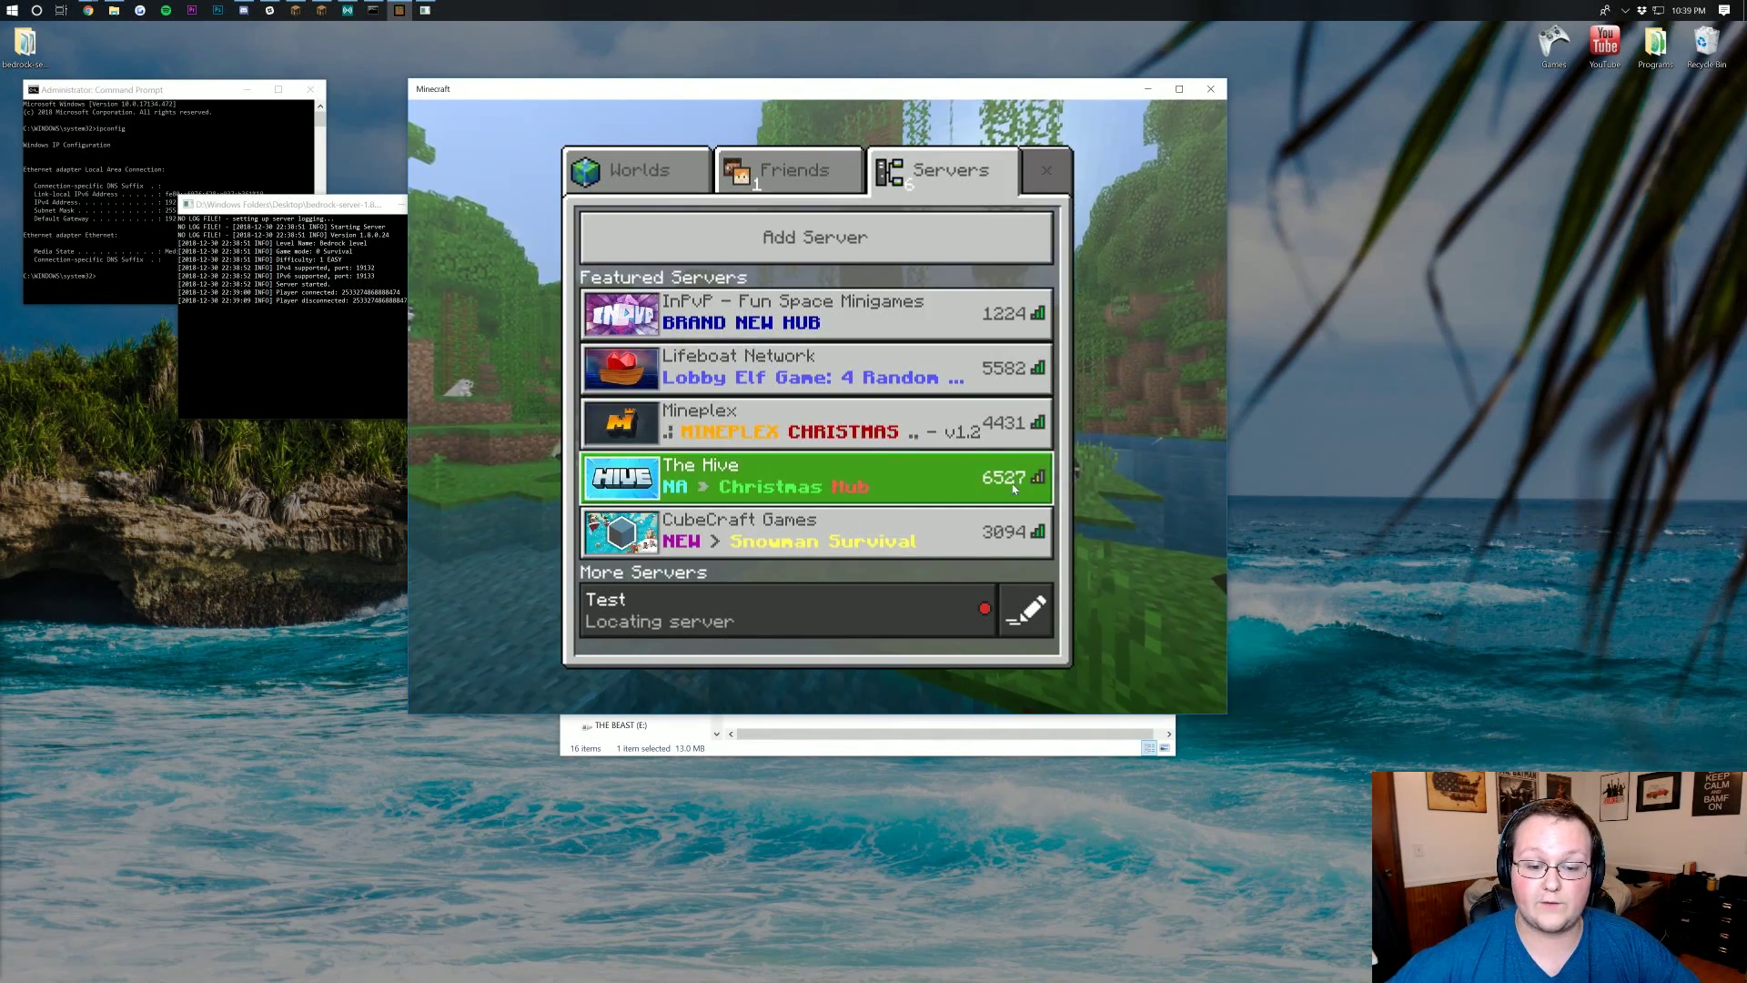
{"action": "left_click", "coordinate": [792, 173]}
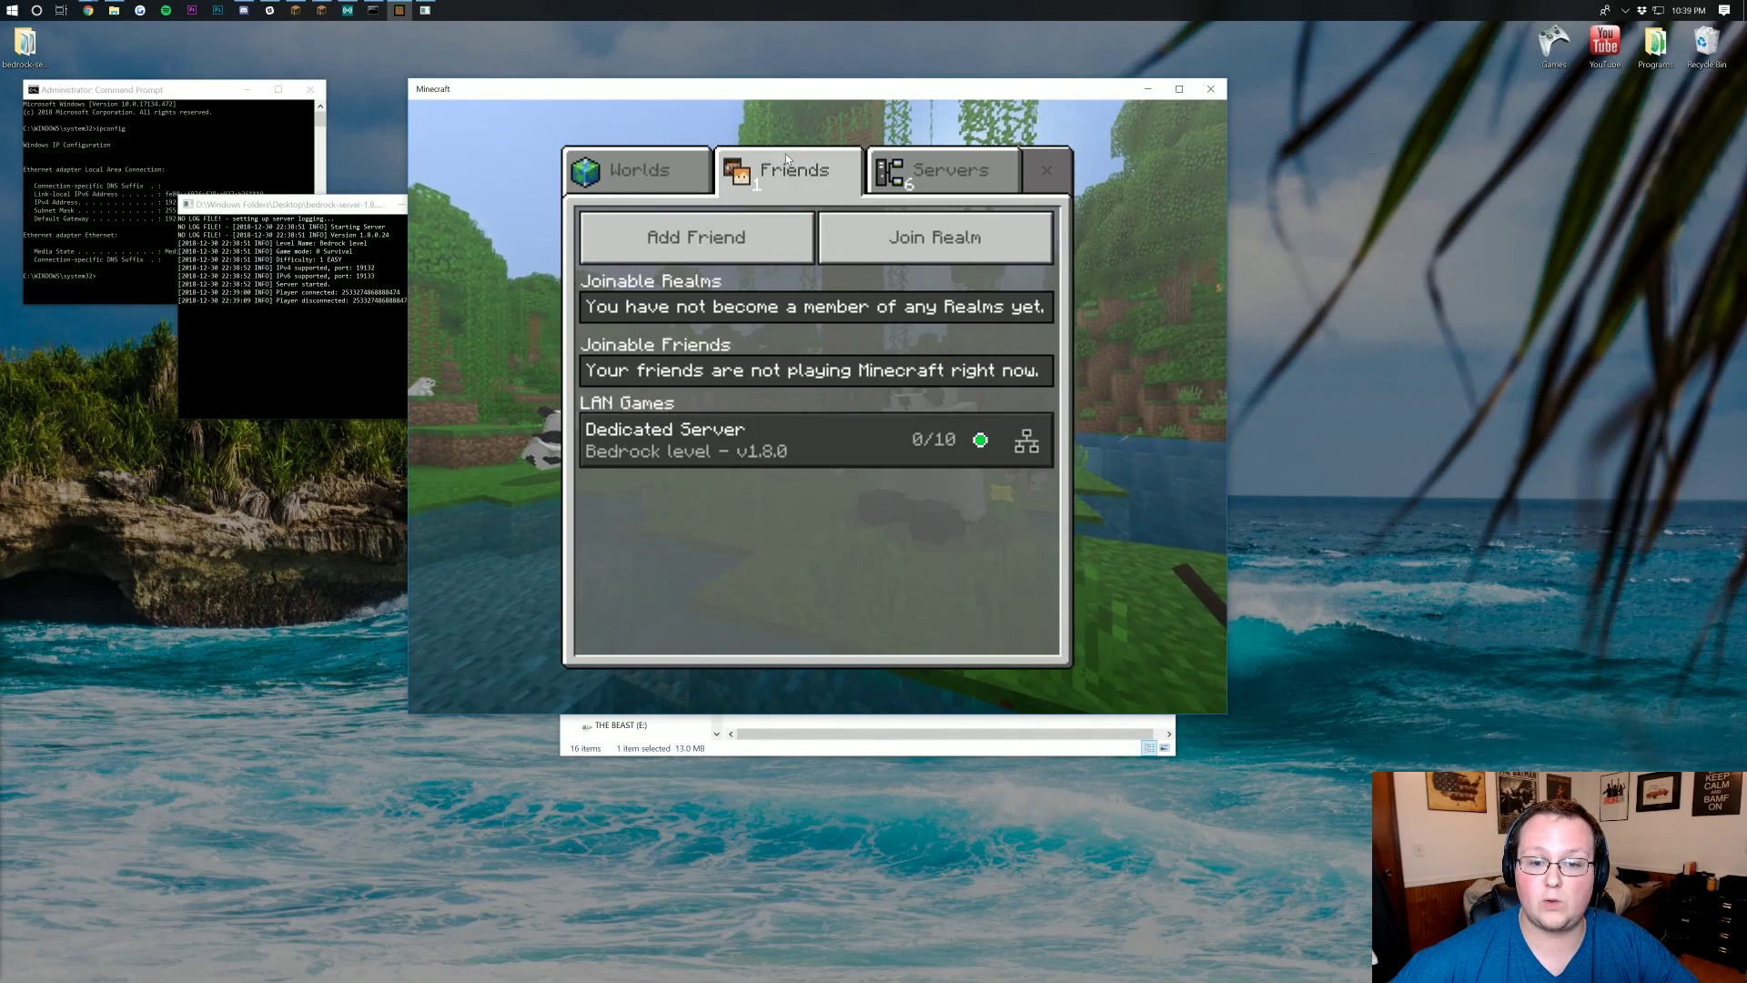
{"action": "left_click", "coordinate": [937, 169]}
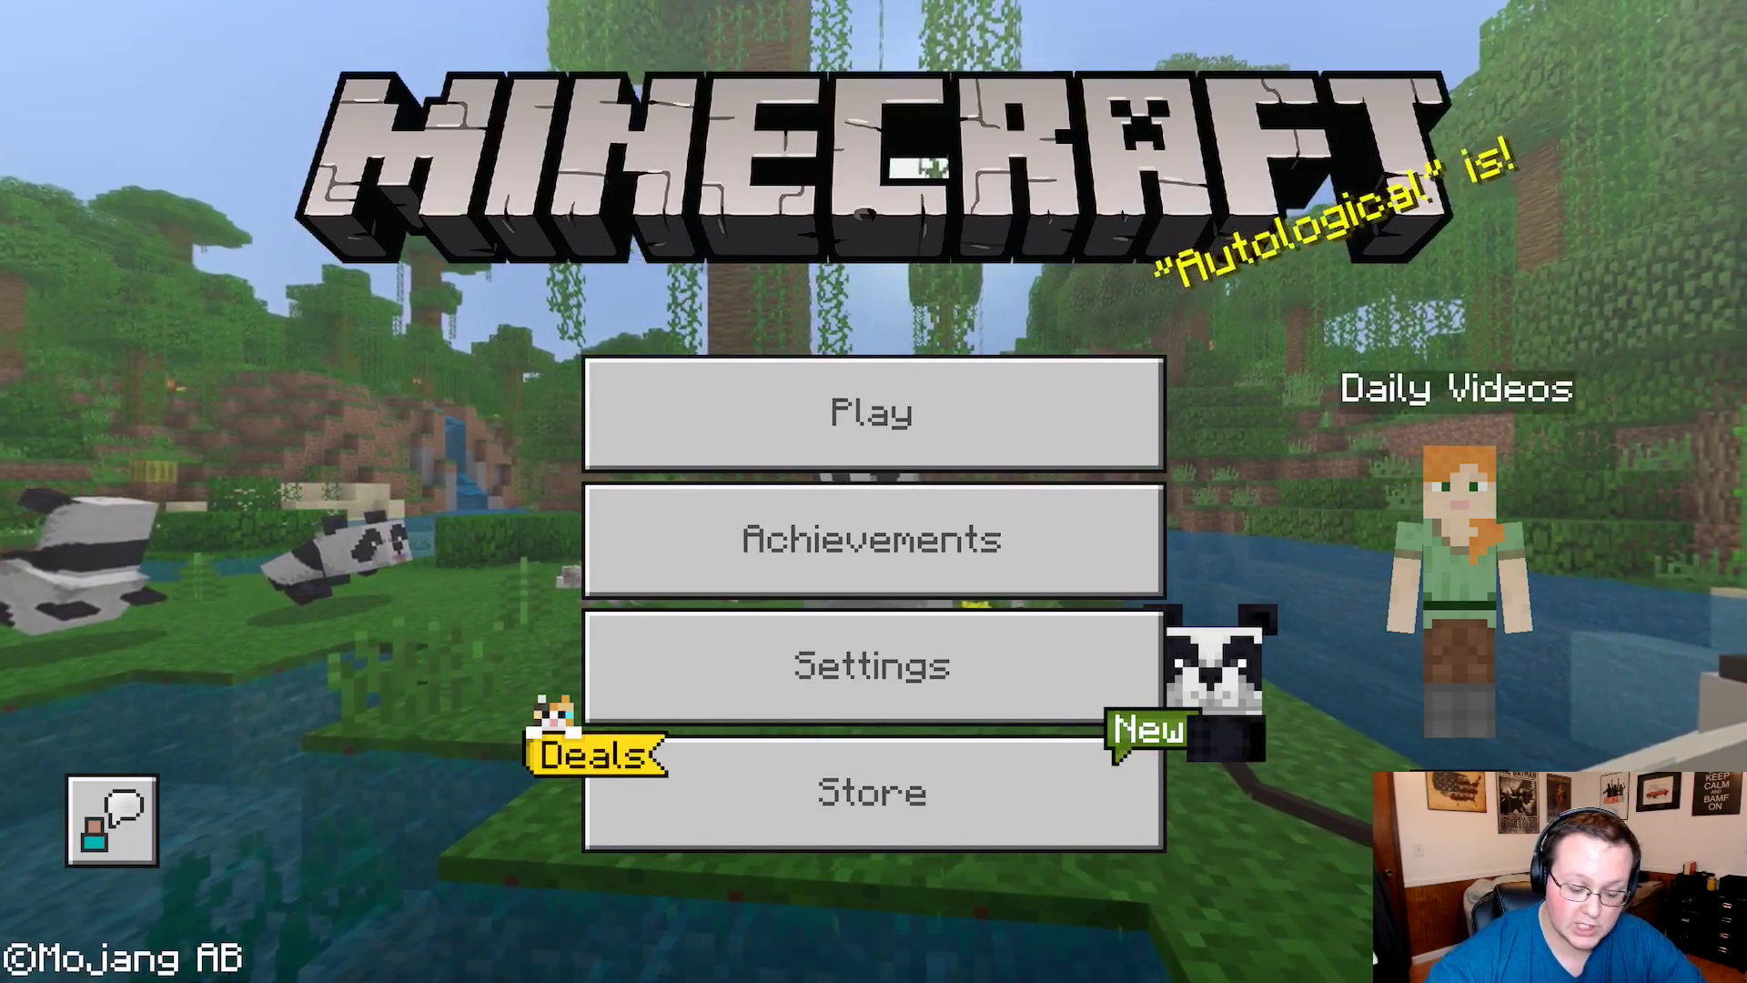
From the main menu, go to Play > Servers and open the Add Server form.
{"action": "key", "text": "Return"}
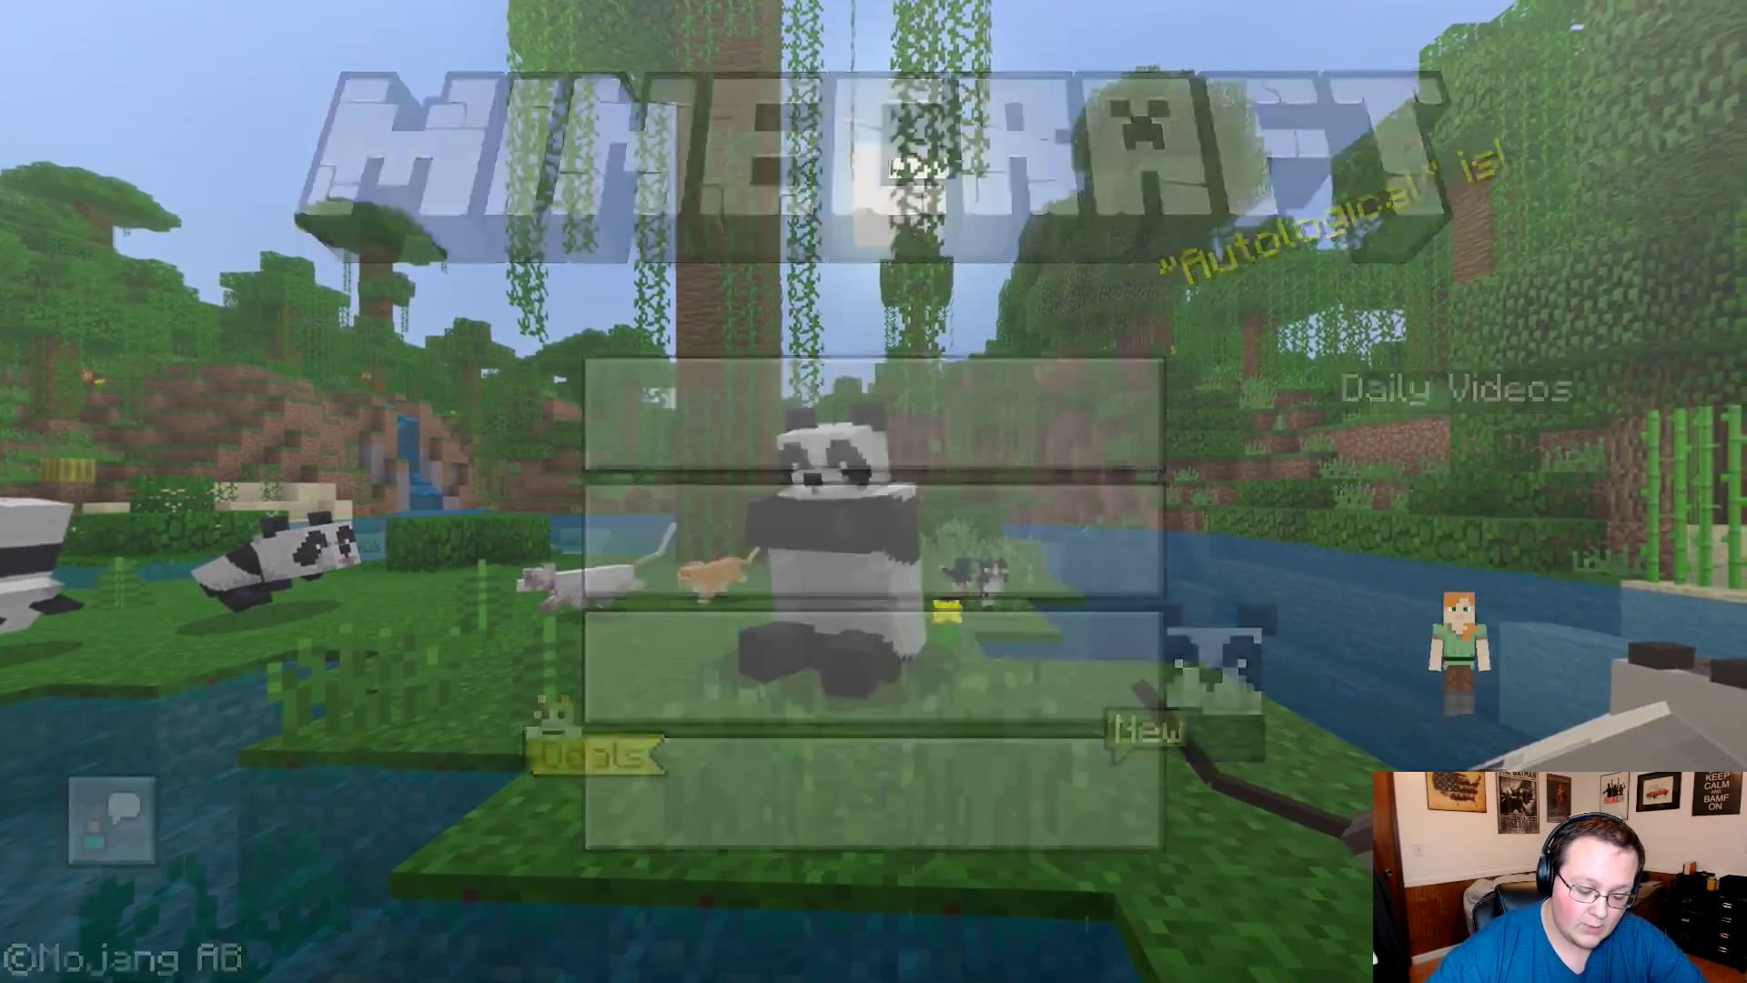
{"action": "key", "text": "Right"}
{"action": "key", "text": "Right"}
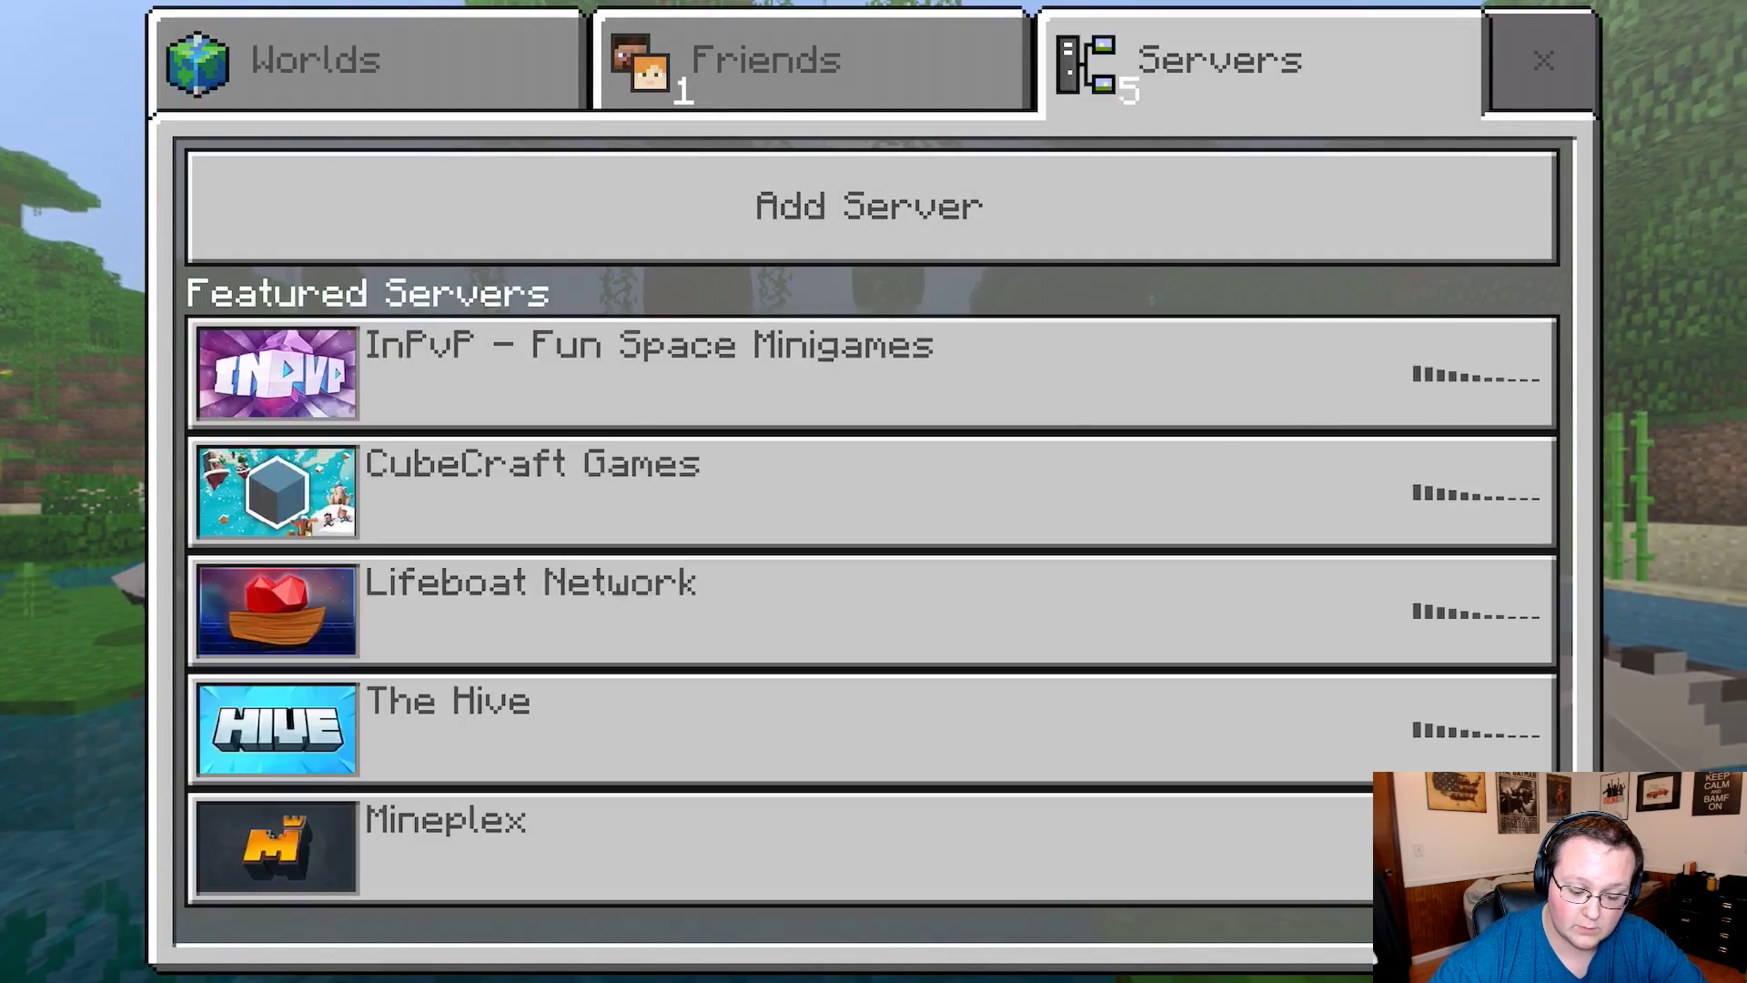
{"action": "key", "text": "Down"}
{"action": "key", "text": "Down"}
{"action": "key", "text": "Down"}
{"action": "key", "text": "Down"}
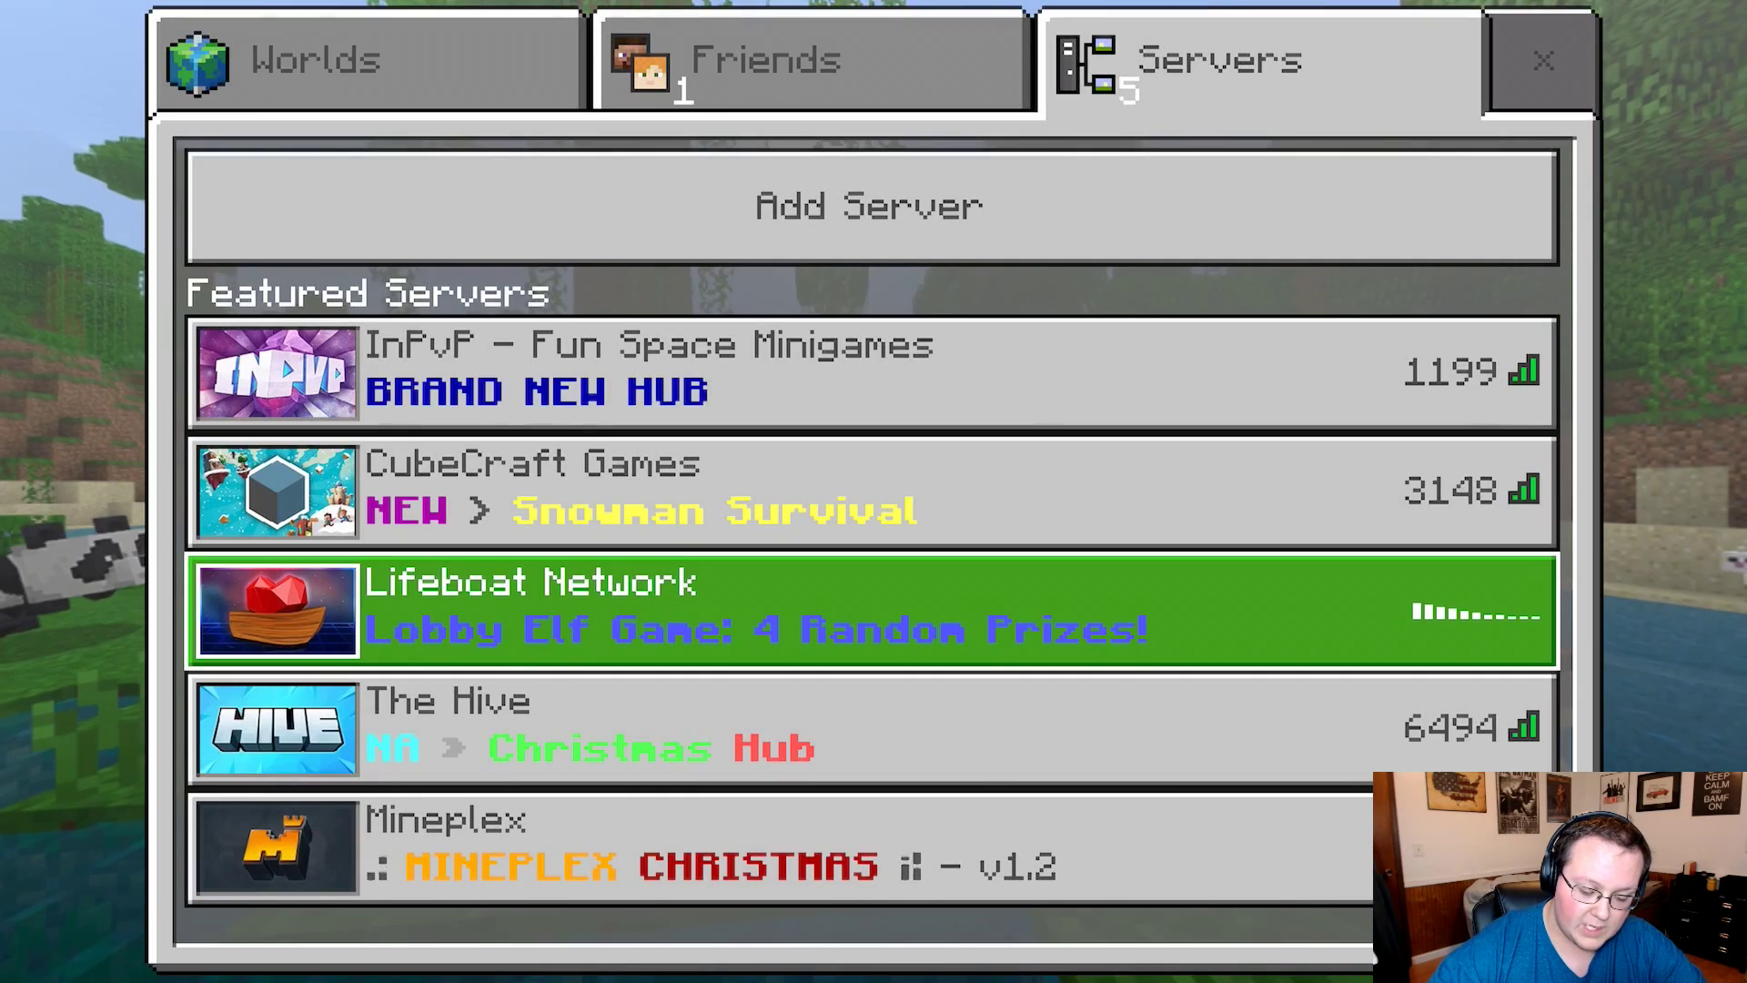
{"action": "key", "text": "Up"}
{"action": "key", "text": "Up"}
{"action": "key", "text": "Up"}
{"action": "key", "text": "Return"}
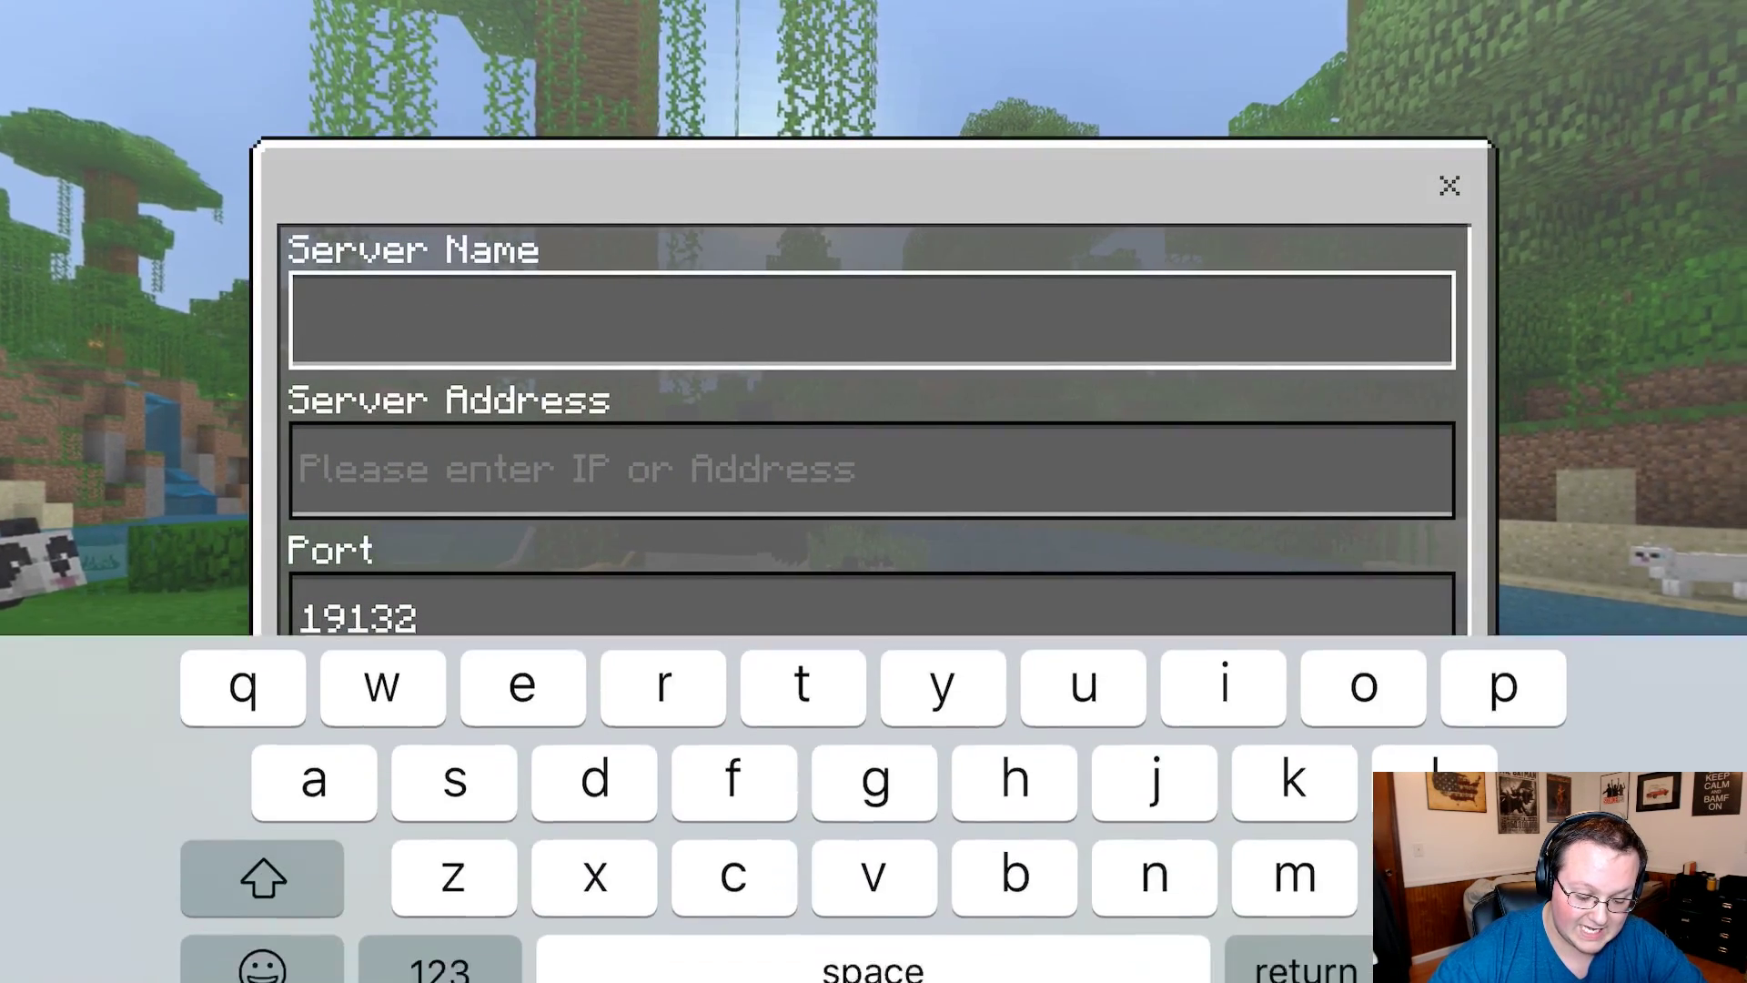
Add 'My Server' with the public IP address and port 19132, then connect to it.
{"action": "type", "text": "M"}
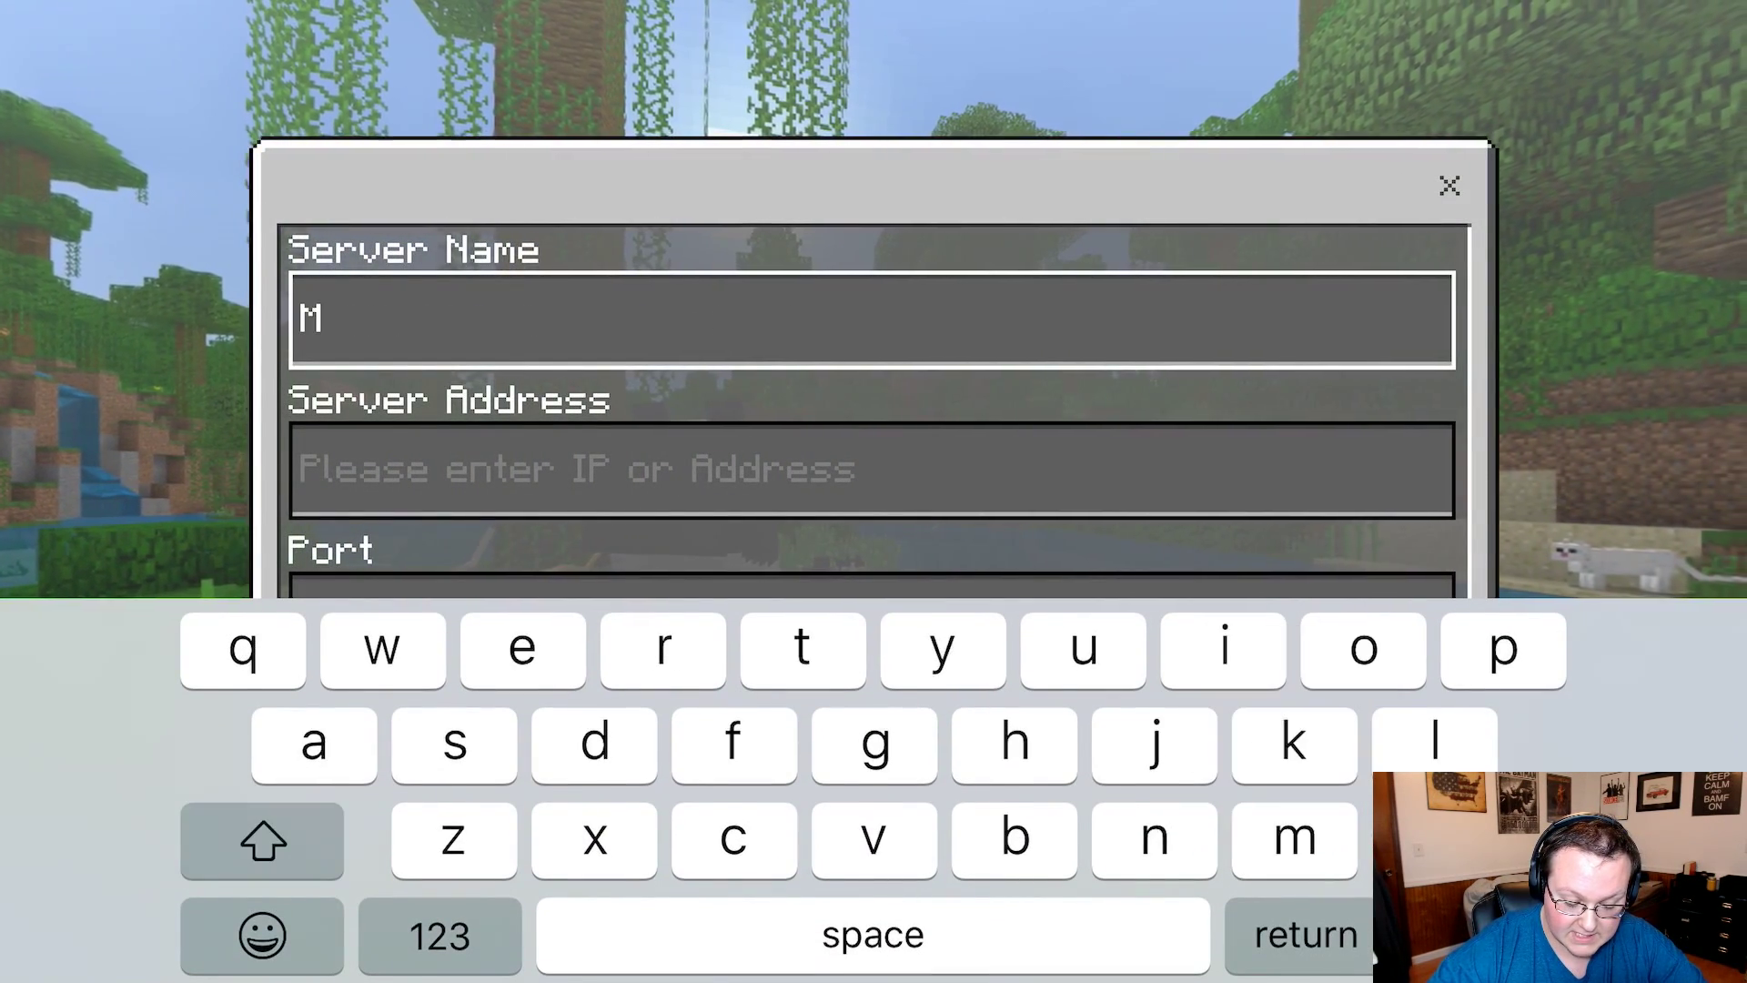
{"action": "type", "text": "y Ser"}
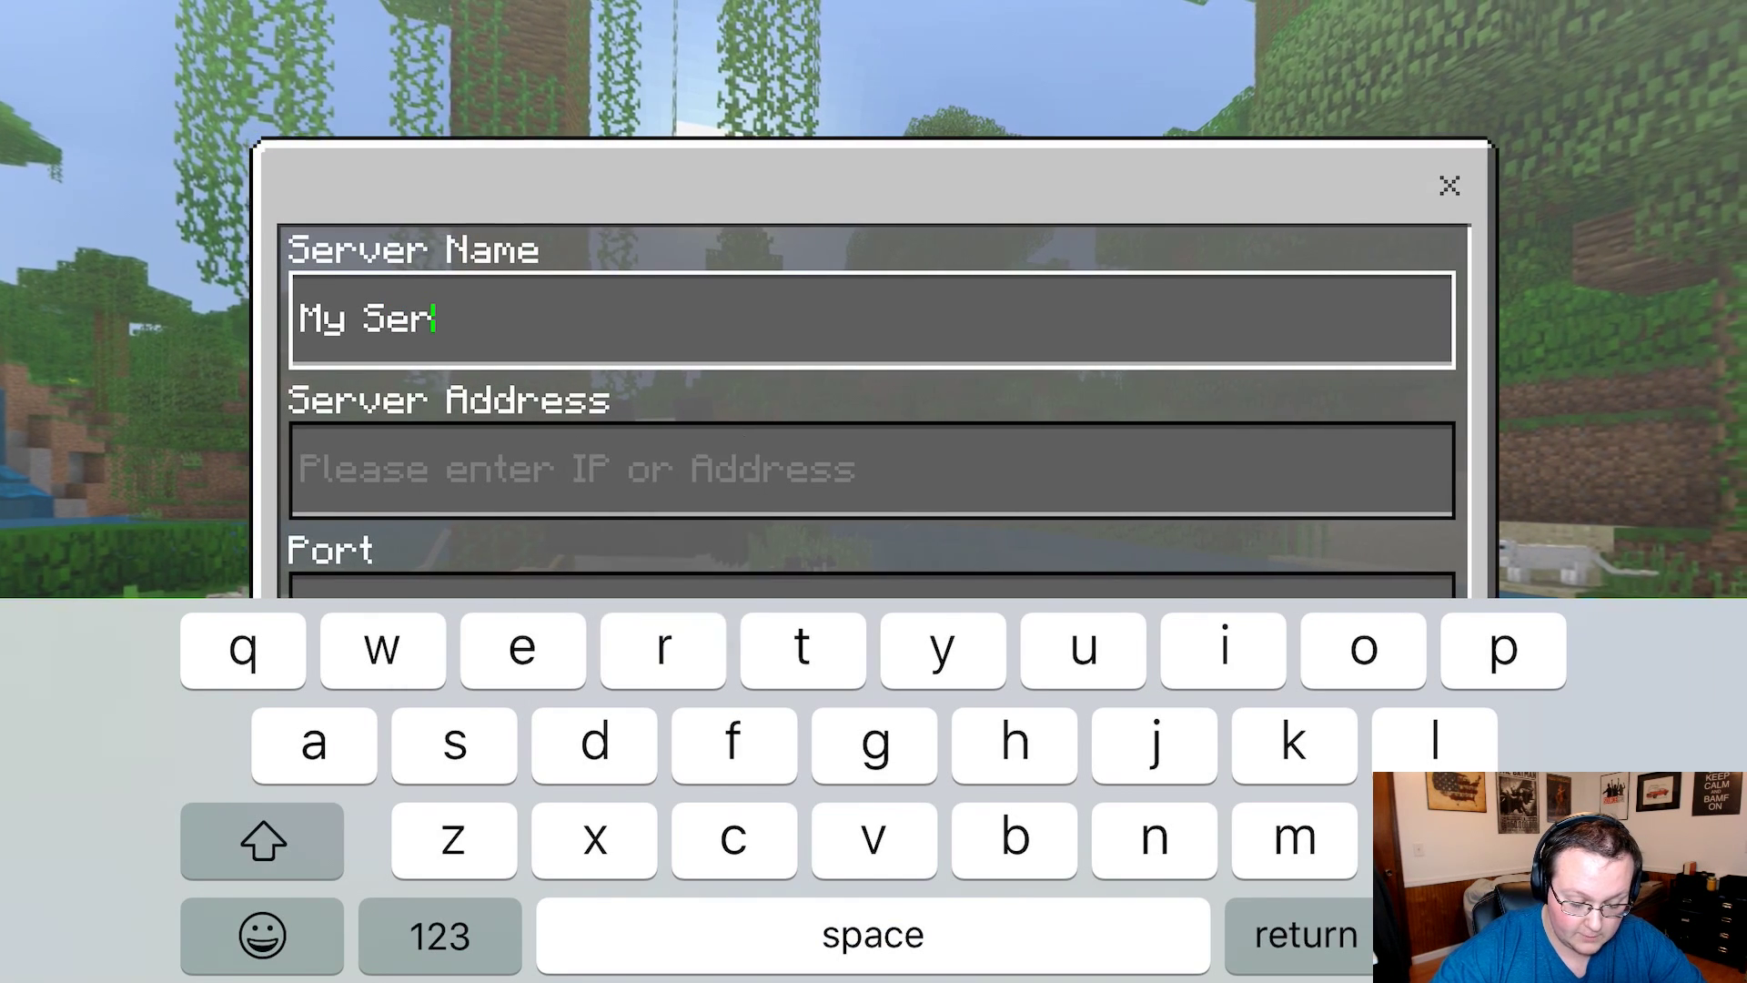
{"action": "type", "text": "ver"}
{"action": "key", "text": "Return"}
{"action": "left_click", "coordinate": [872, 470]}
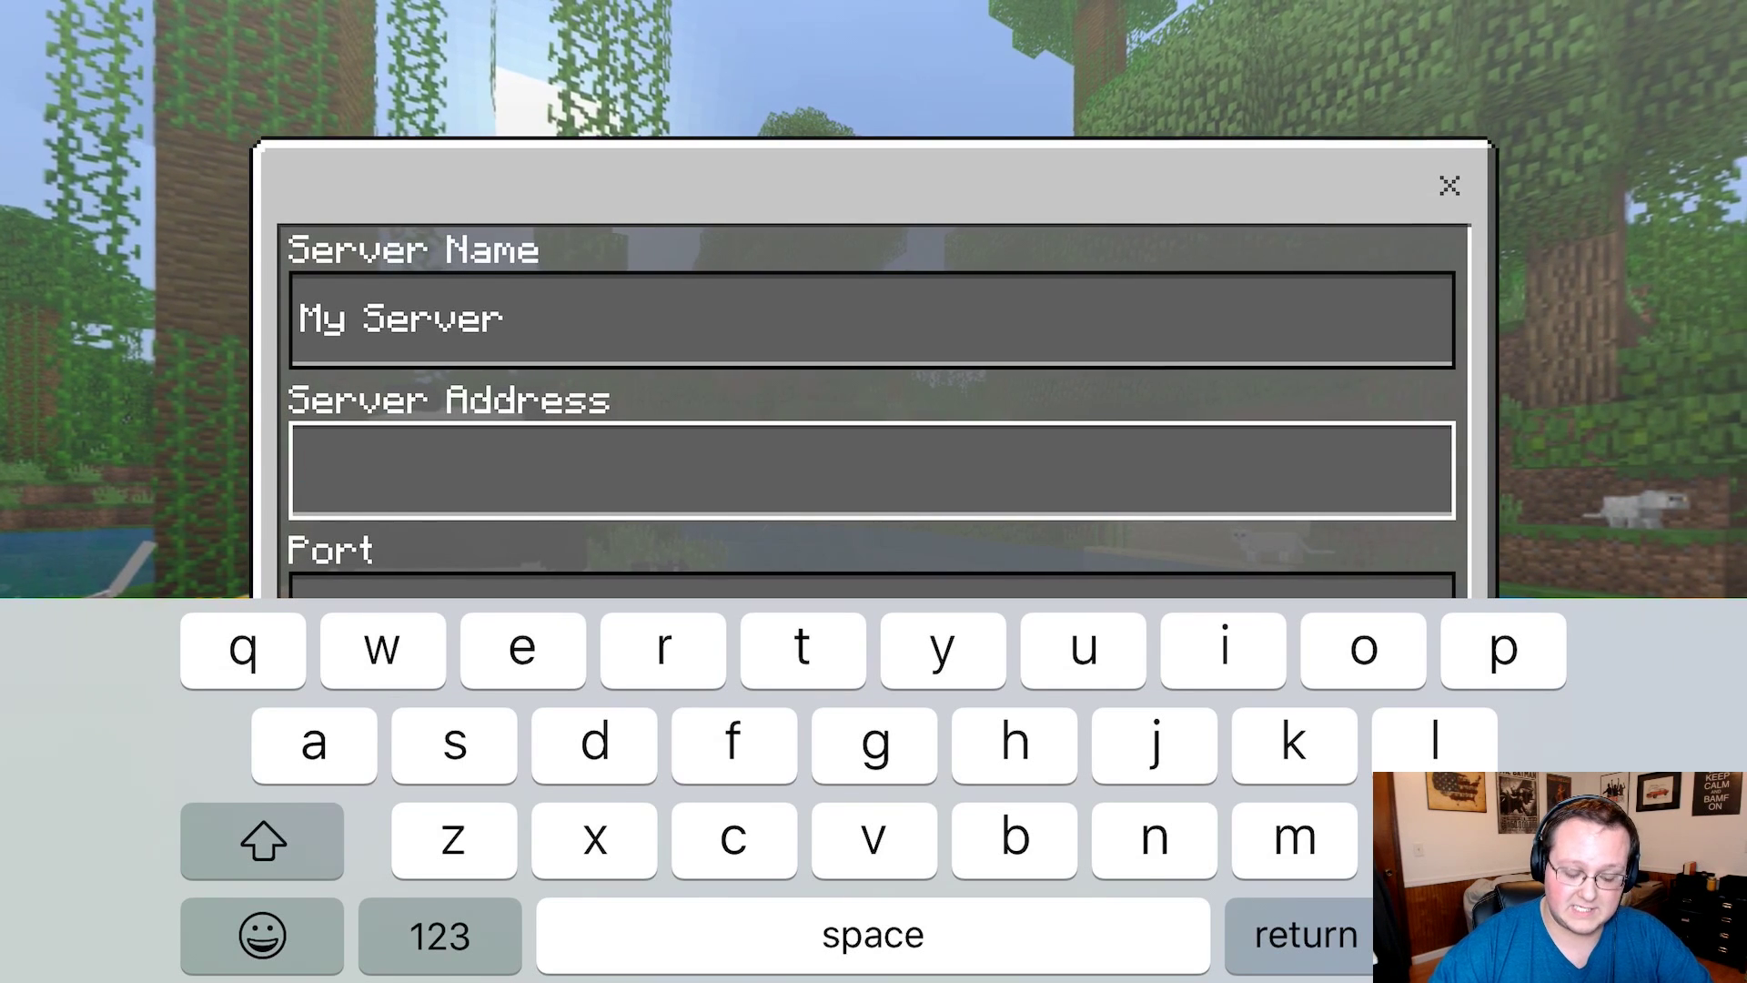
{"action": "left_click", "coordinate": [440, 936]}
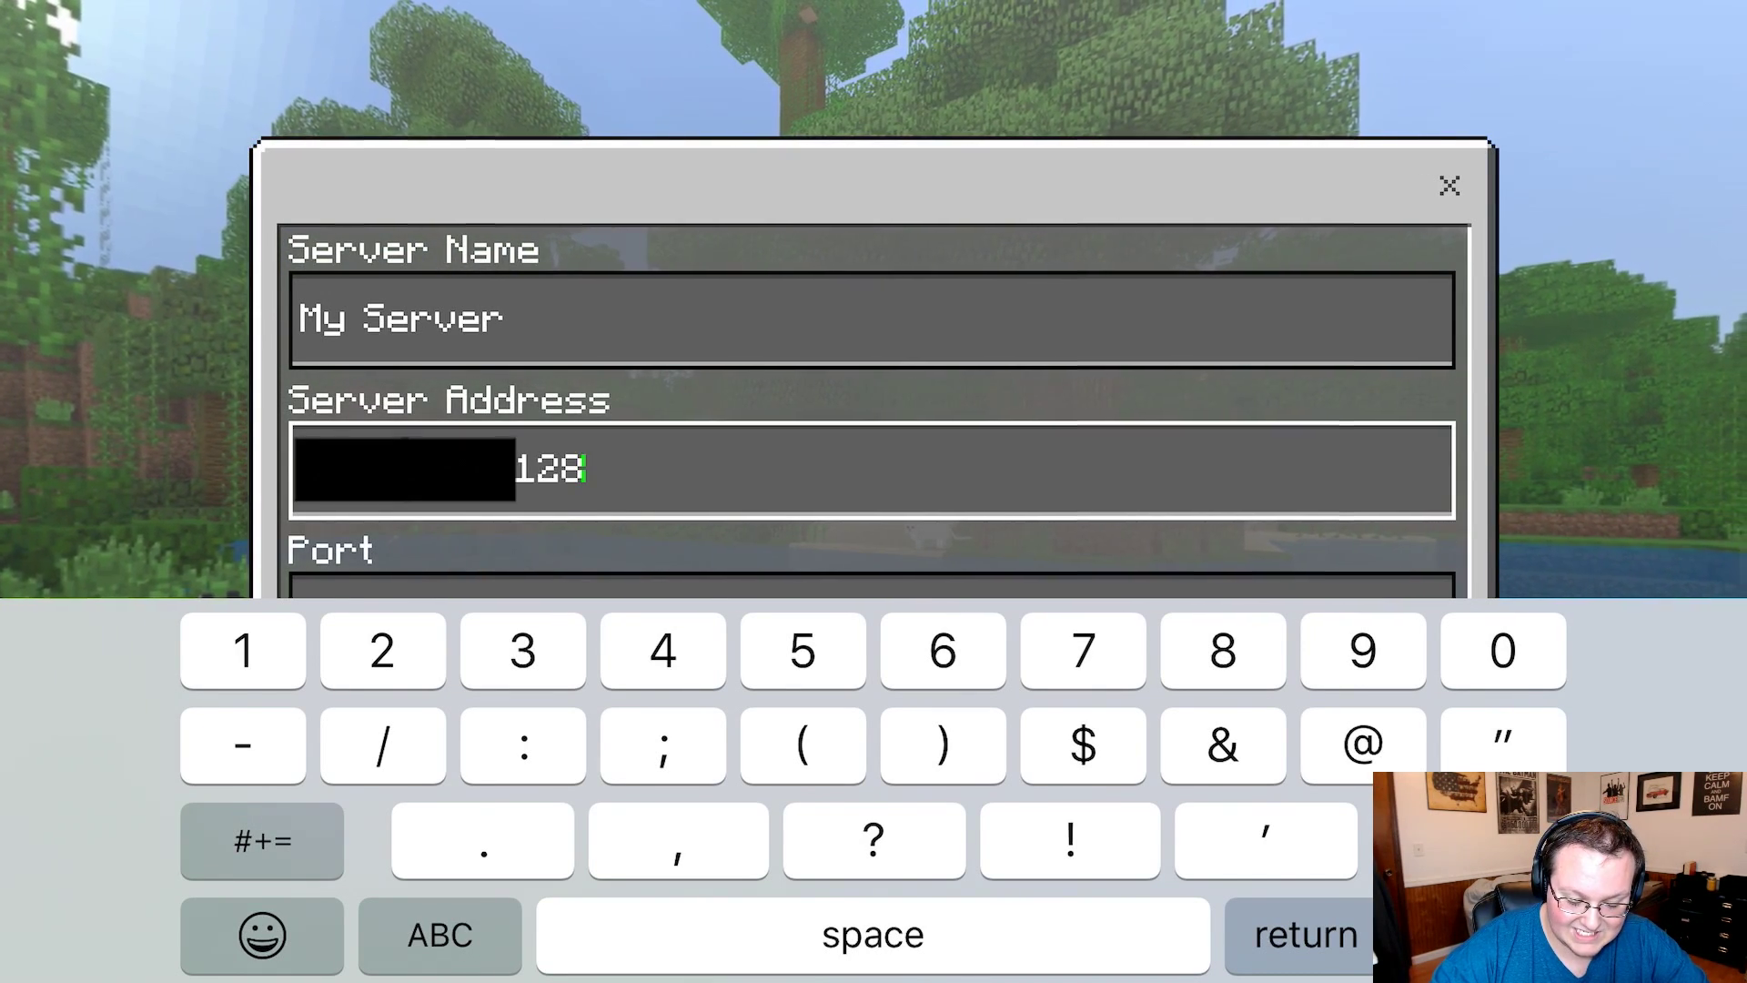
{"action": "key", "text": "Return"}
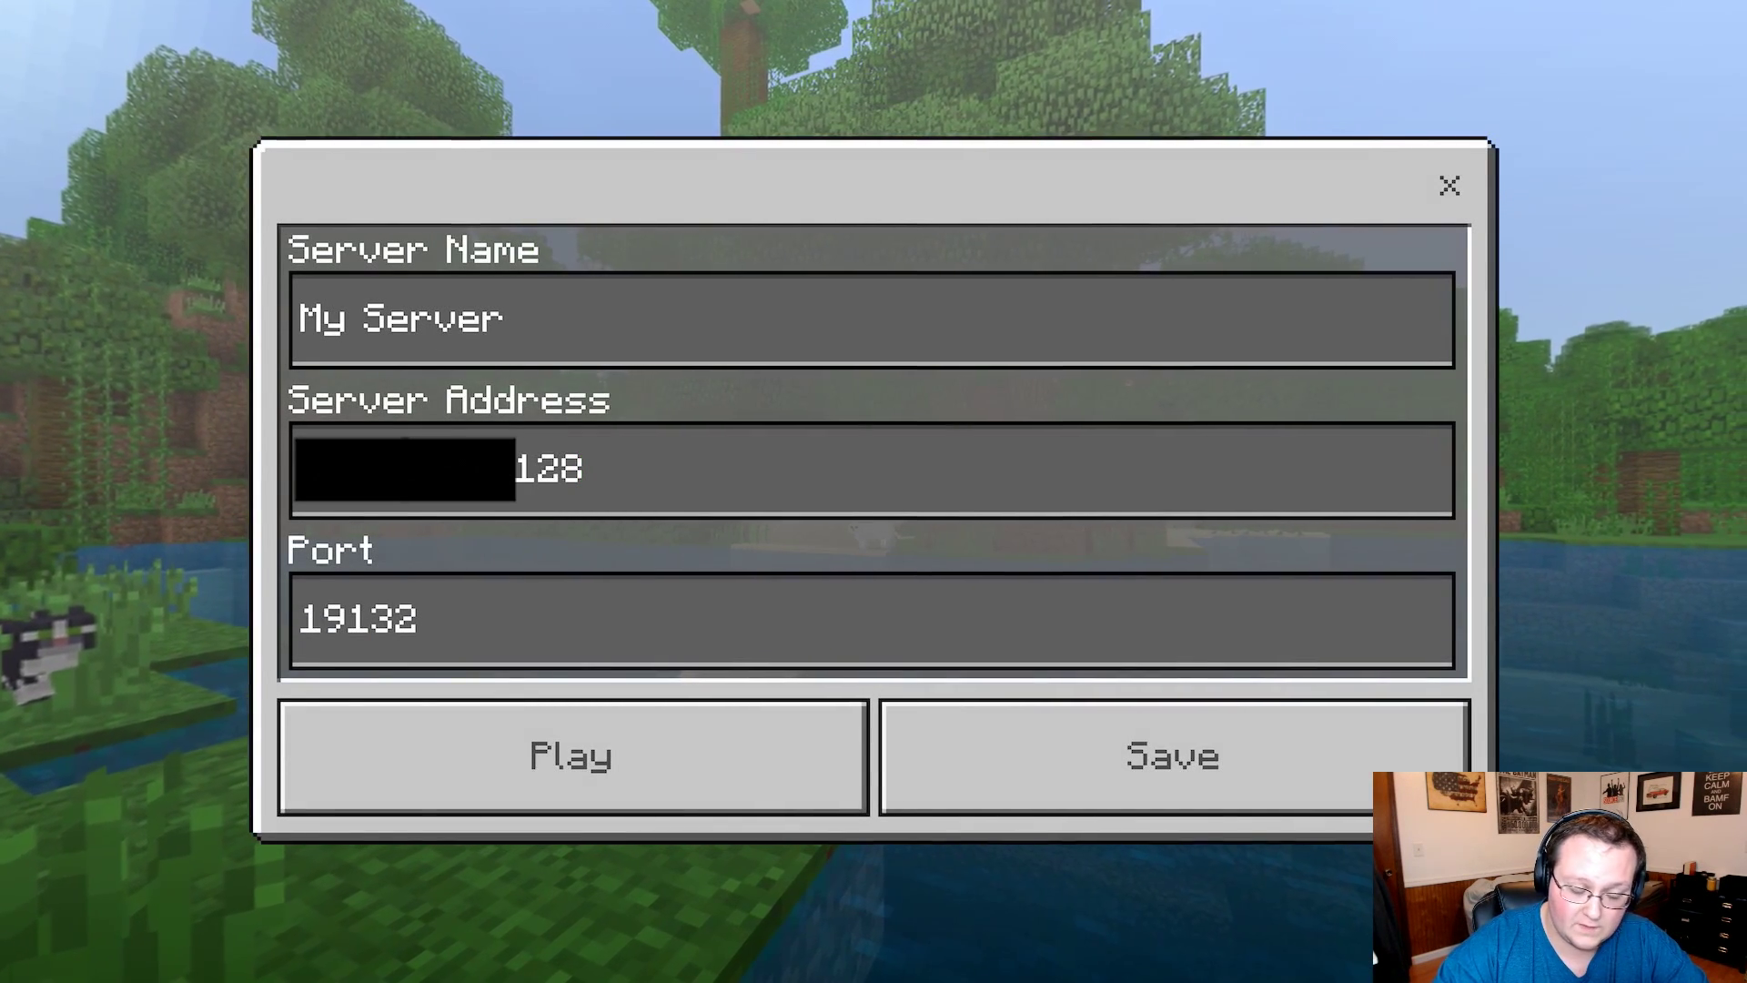
{"action": "key", "text": "Return"}
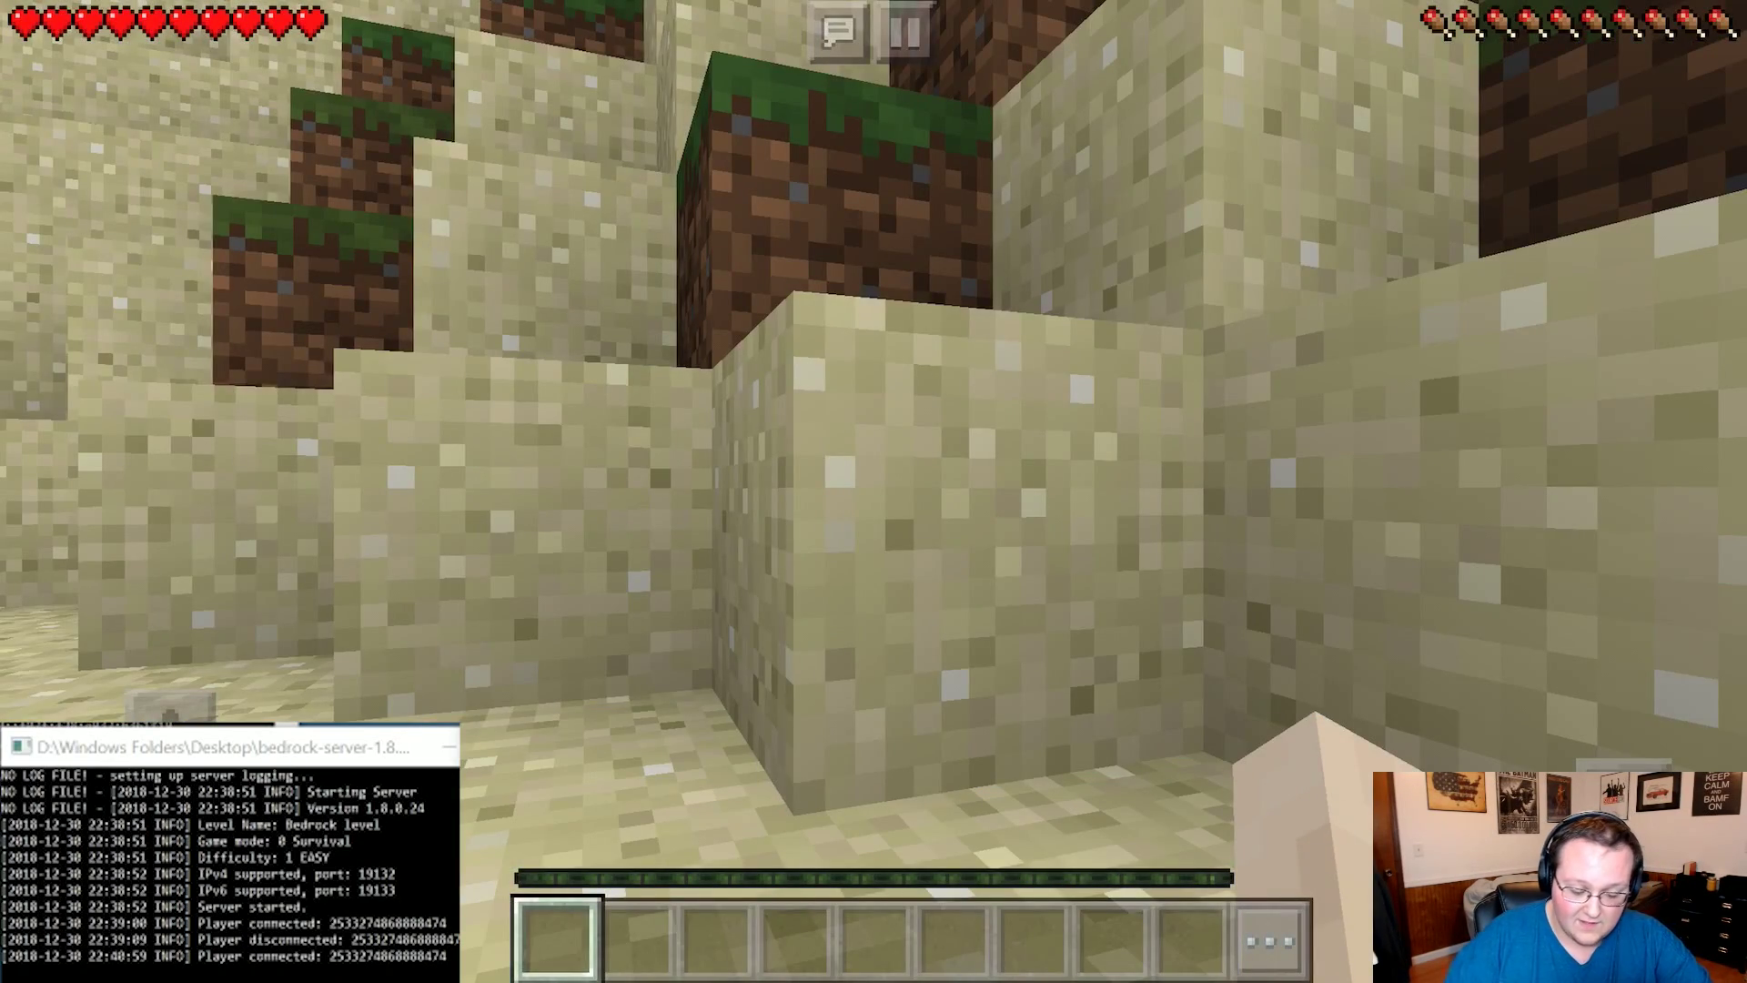
Walk onto the grass, mine a grass block for dirt, and place it on the sand ledge.
{"action": "left_click_drag", "start_coordinate": [1429, 573], "coordinate": [1069, 724]}
{"action": "key", "text": "w"}
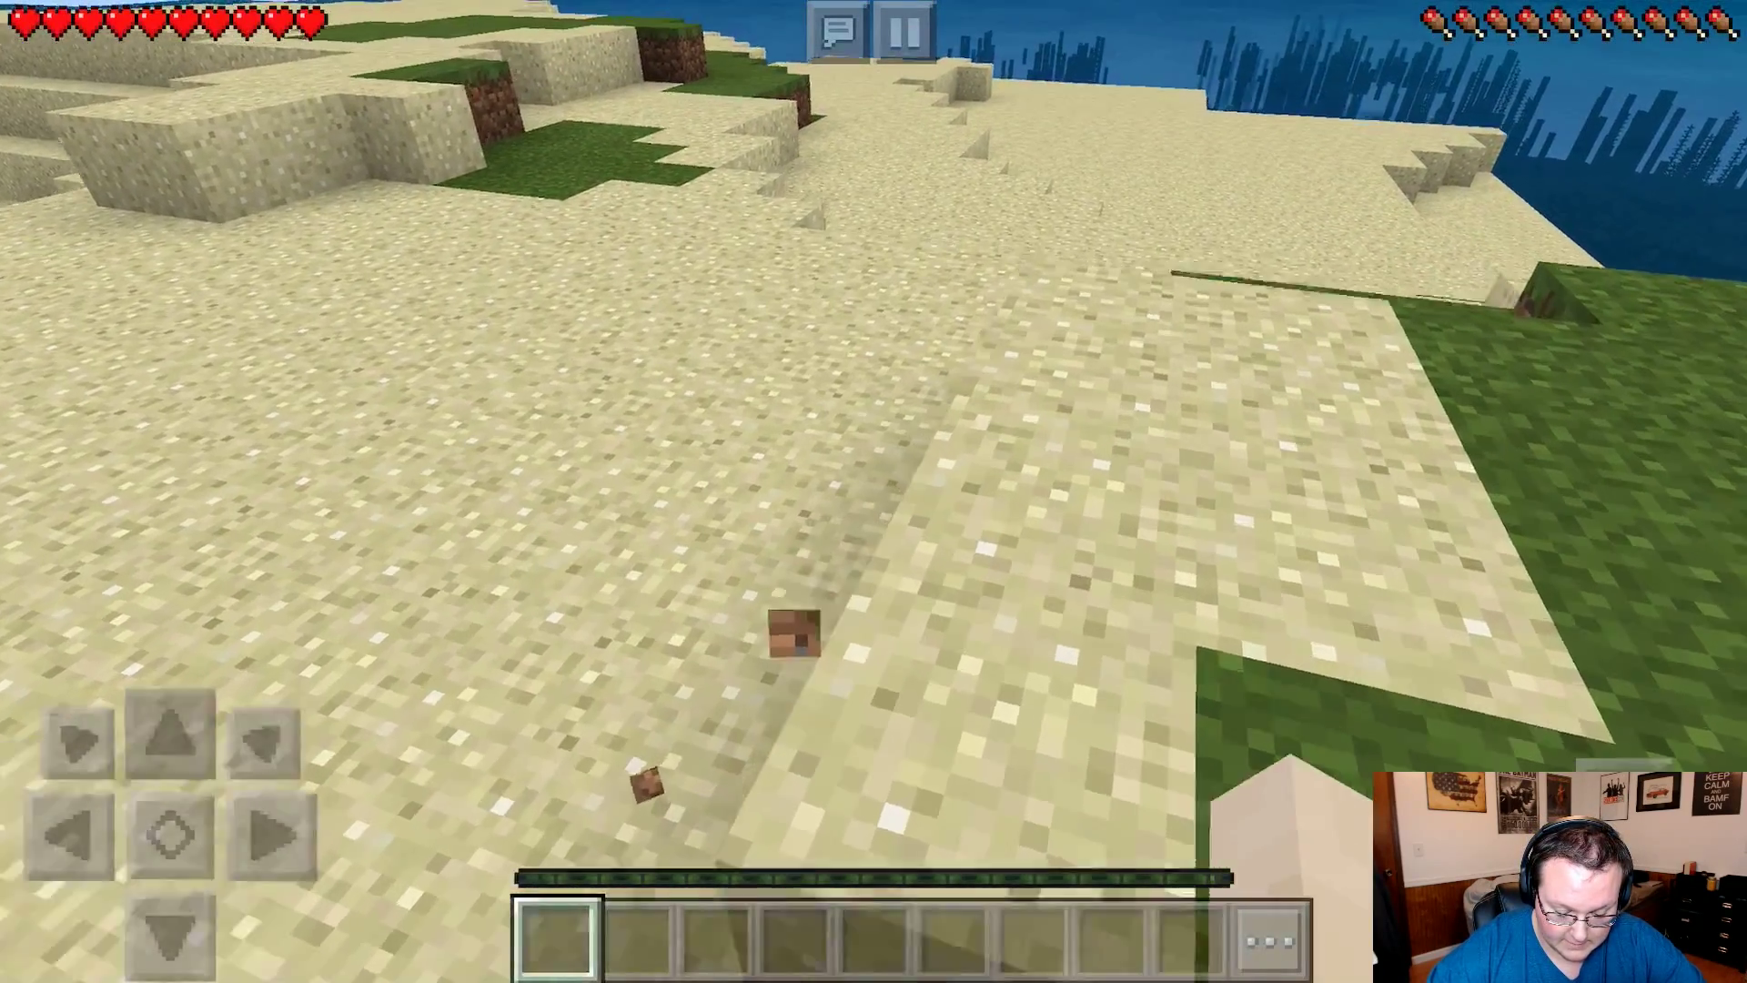
{"action": "left_click_drag", "start_coordinate": [1265, 628], "coordinate": [1547, 592]}
{"action": "left_click", "coordinate": [910, 683]}
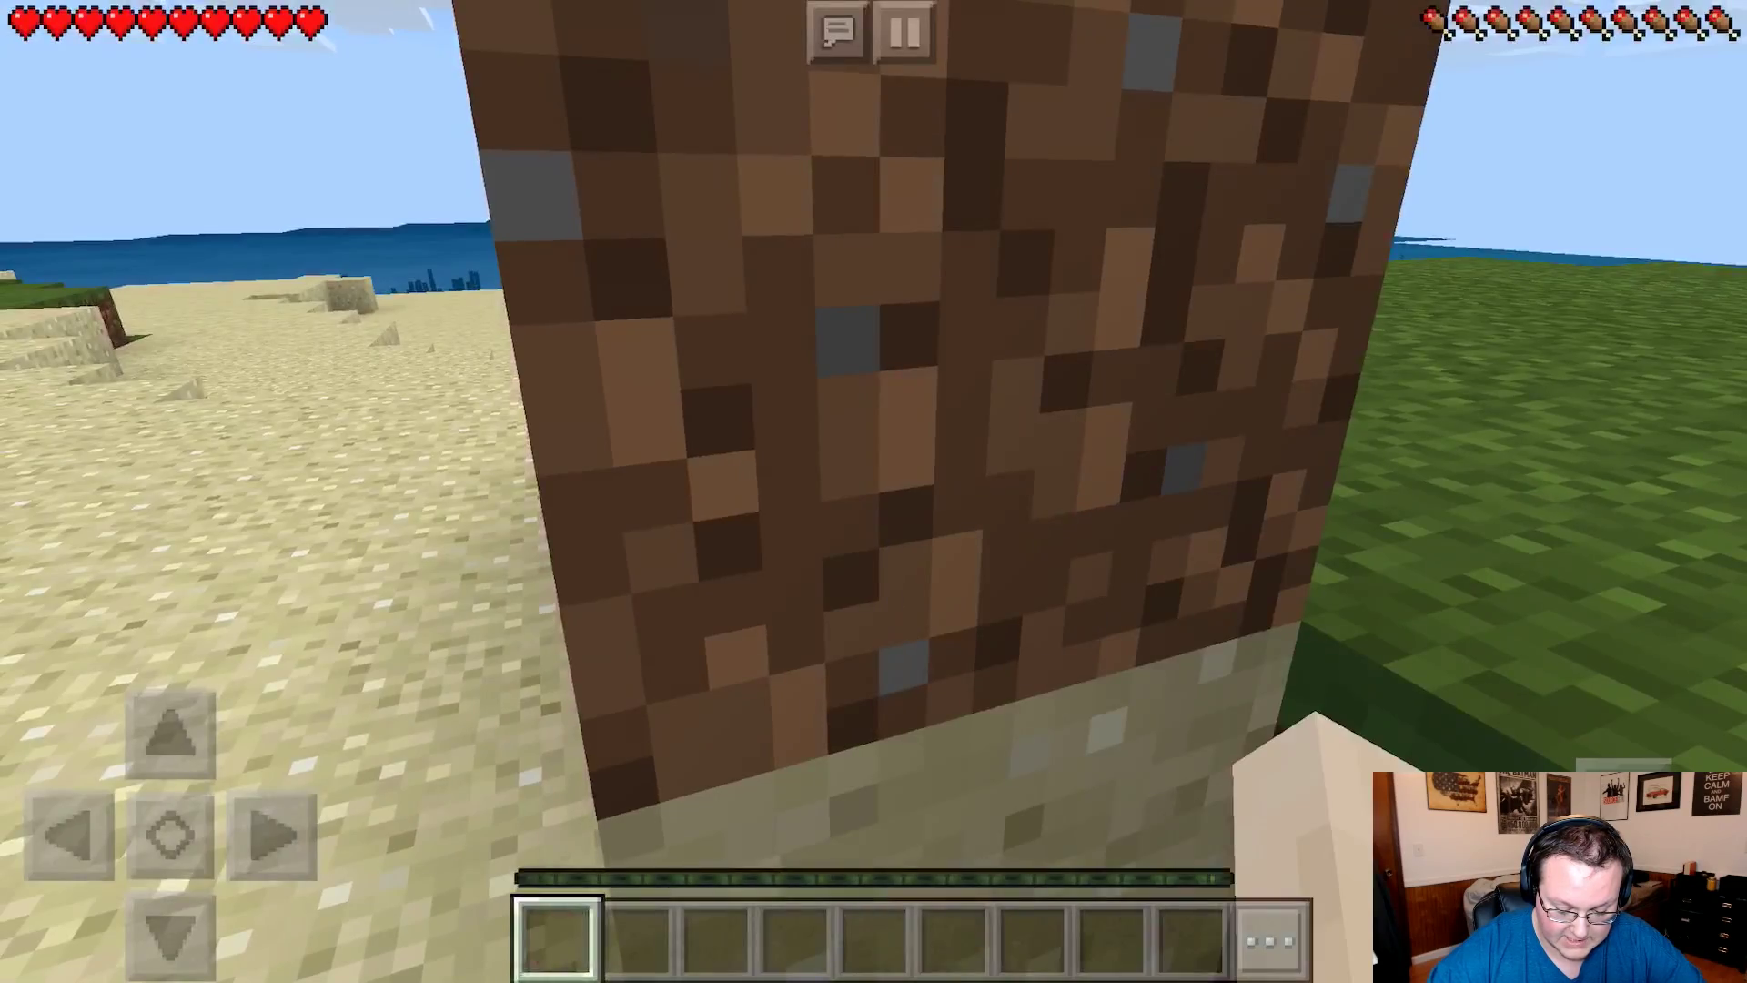
{"action": "left_click_drag", "start_coordinate": [1319, 583], "coordinate": [1660, 604]}
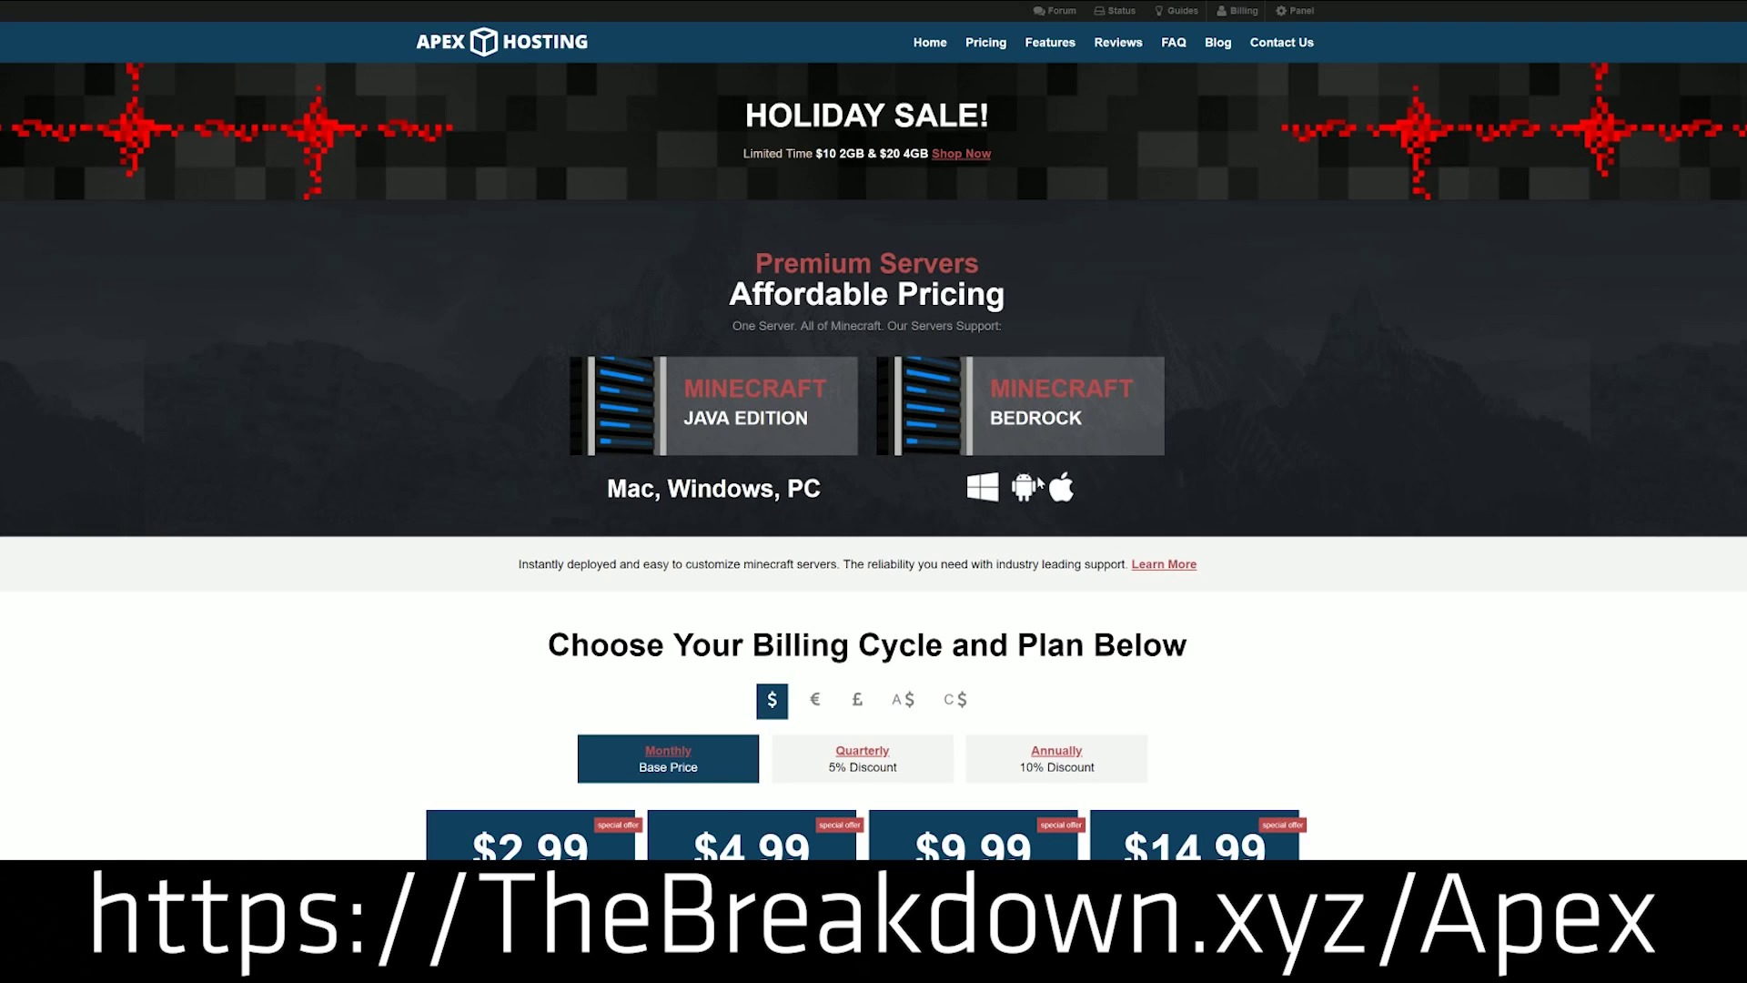
{"action": "scroll", "coordinate": [953, 435], "scroll_direction": "down", "scroll_amount": 4}
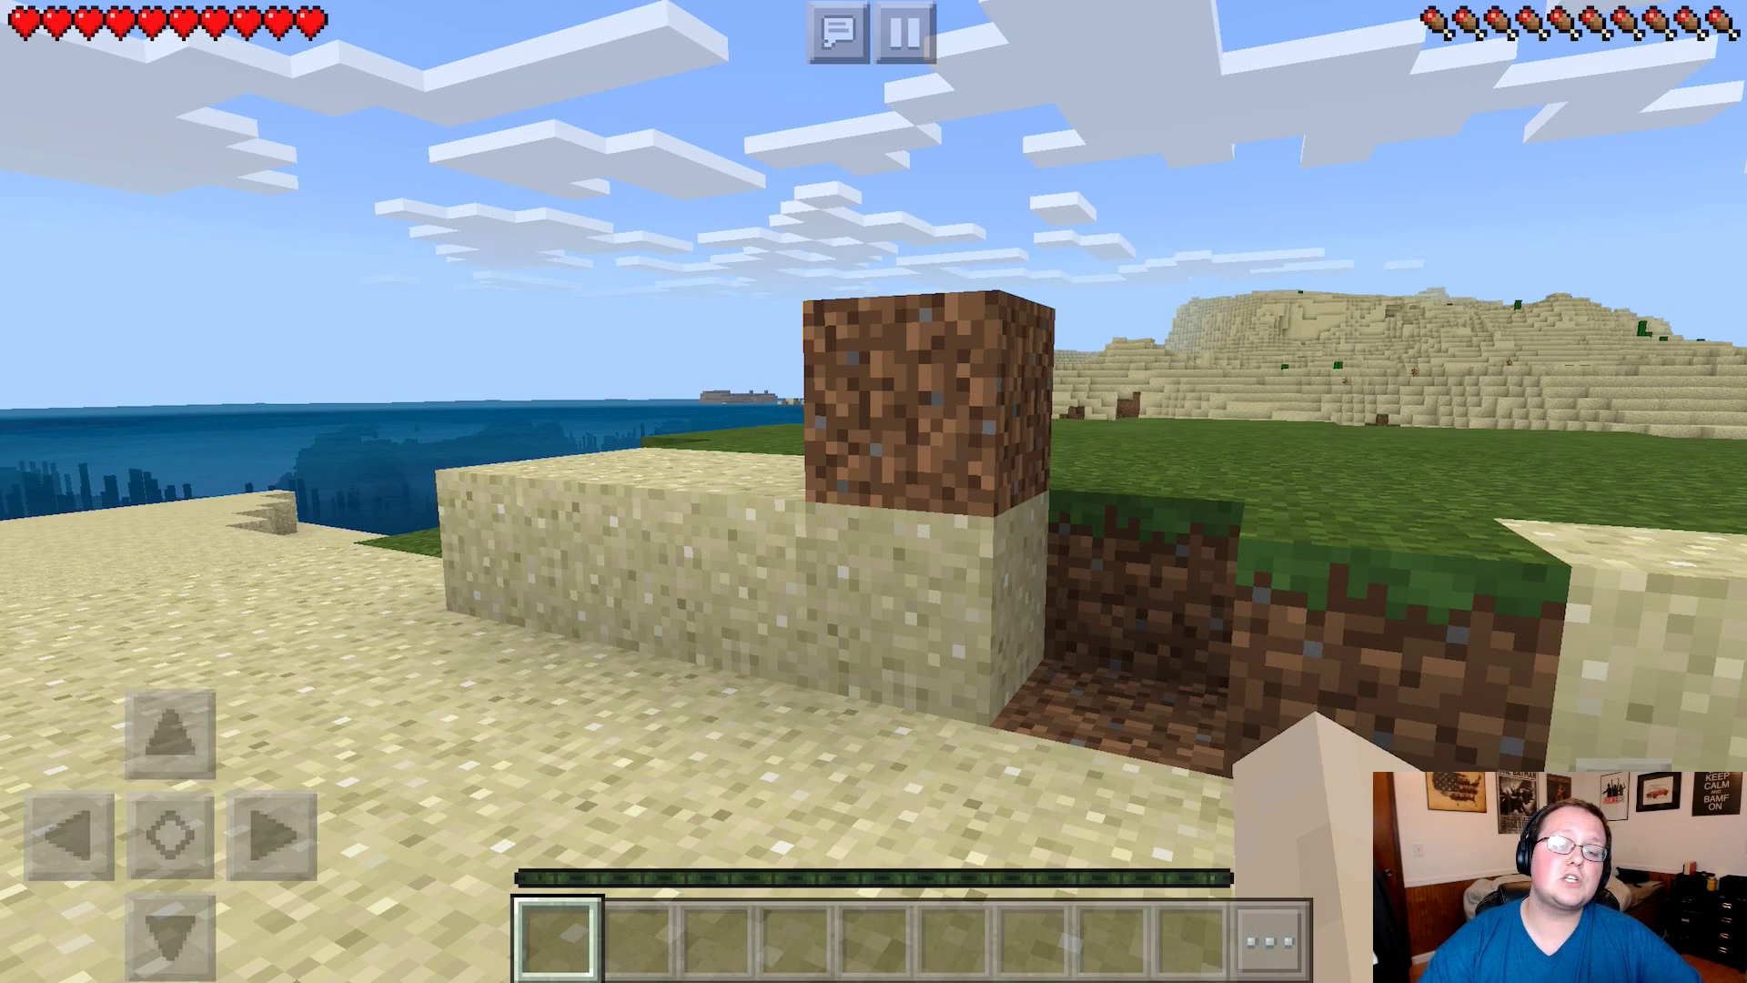